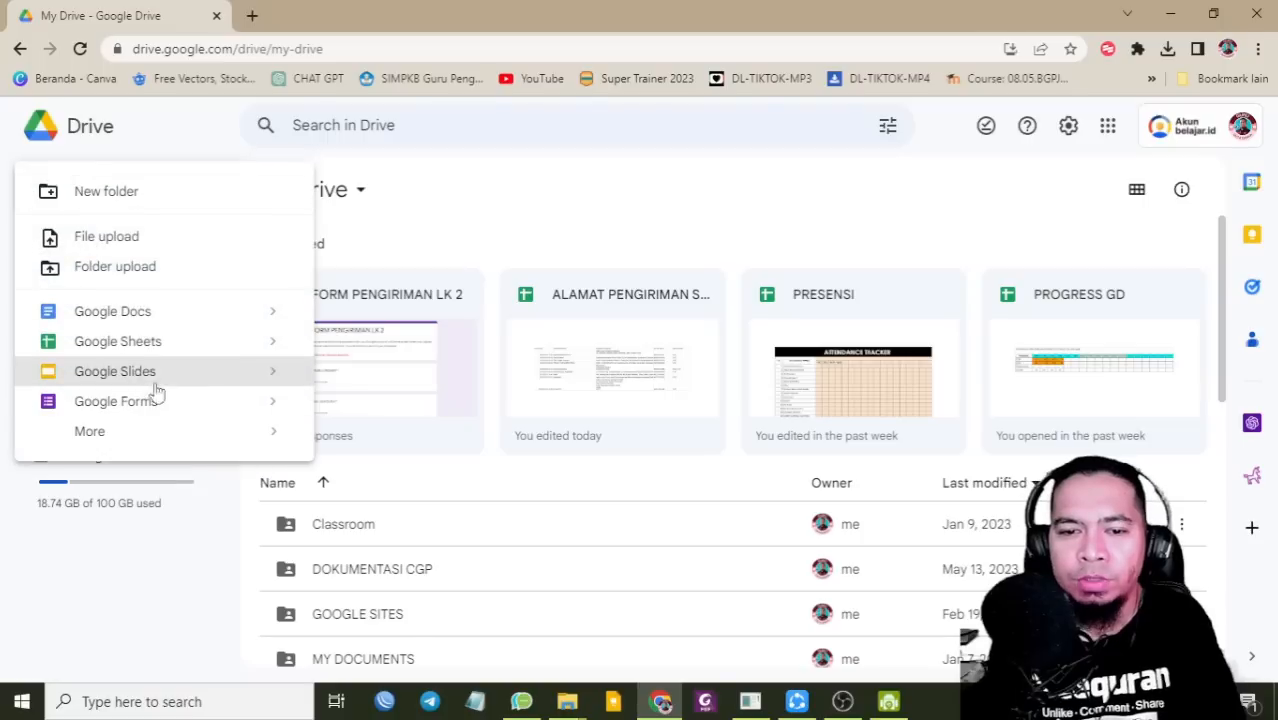
Step: Open the GOOGLE SITES folder in Drive and start a new Google Sites site there
mouse_move(108, 442)
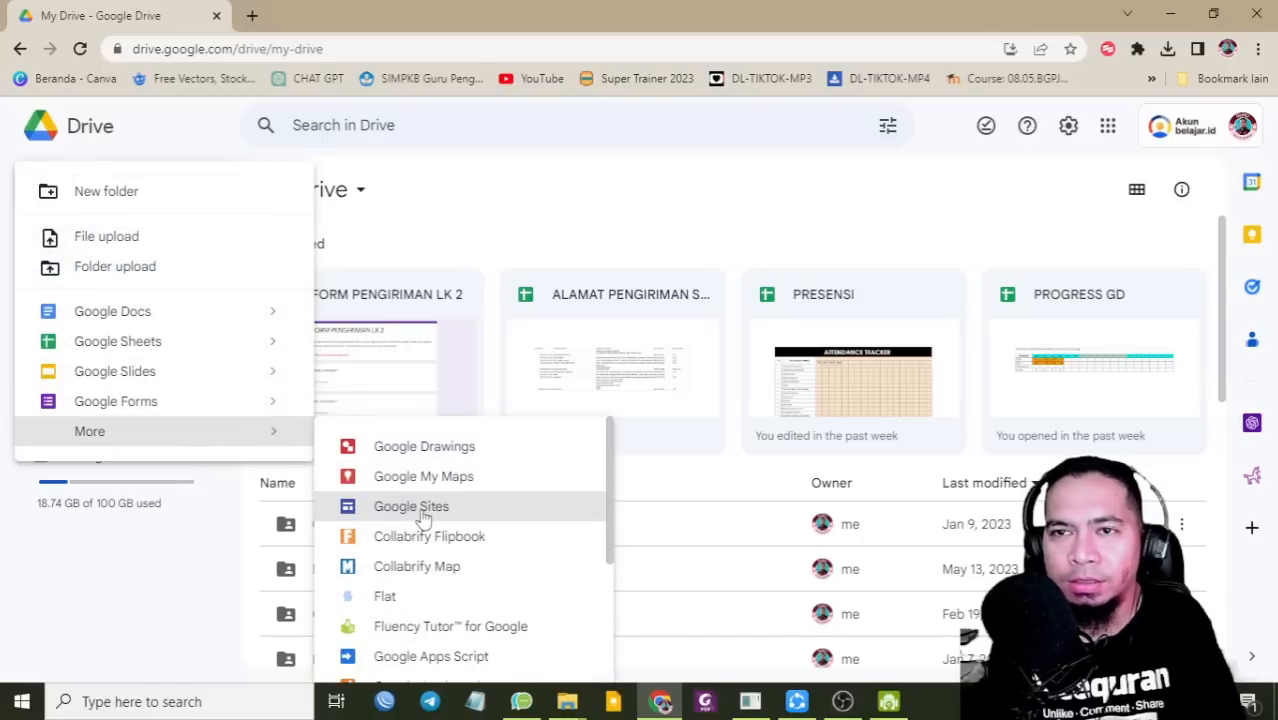
left_click(608, 202)
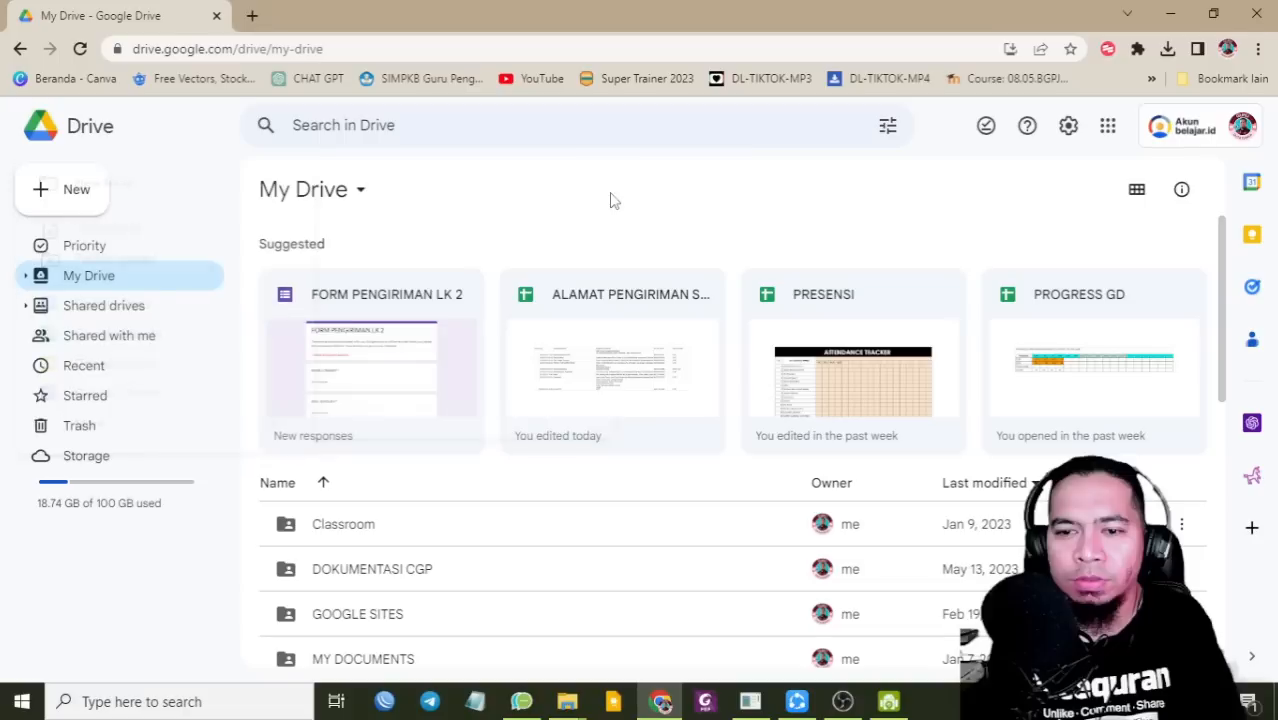
scroll(530, 480, "down", 3)
double_click(357, 340)
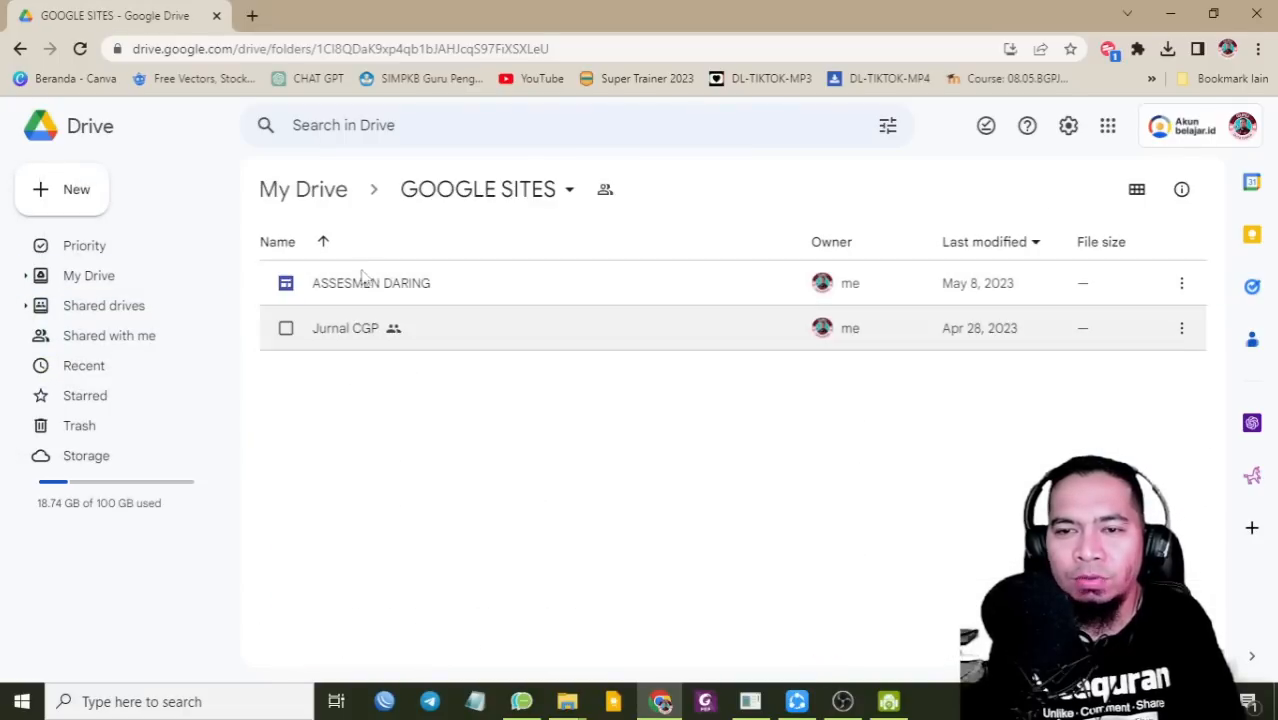
left_click(72, 203)
mouse_move(137, 433)
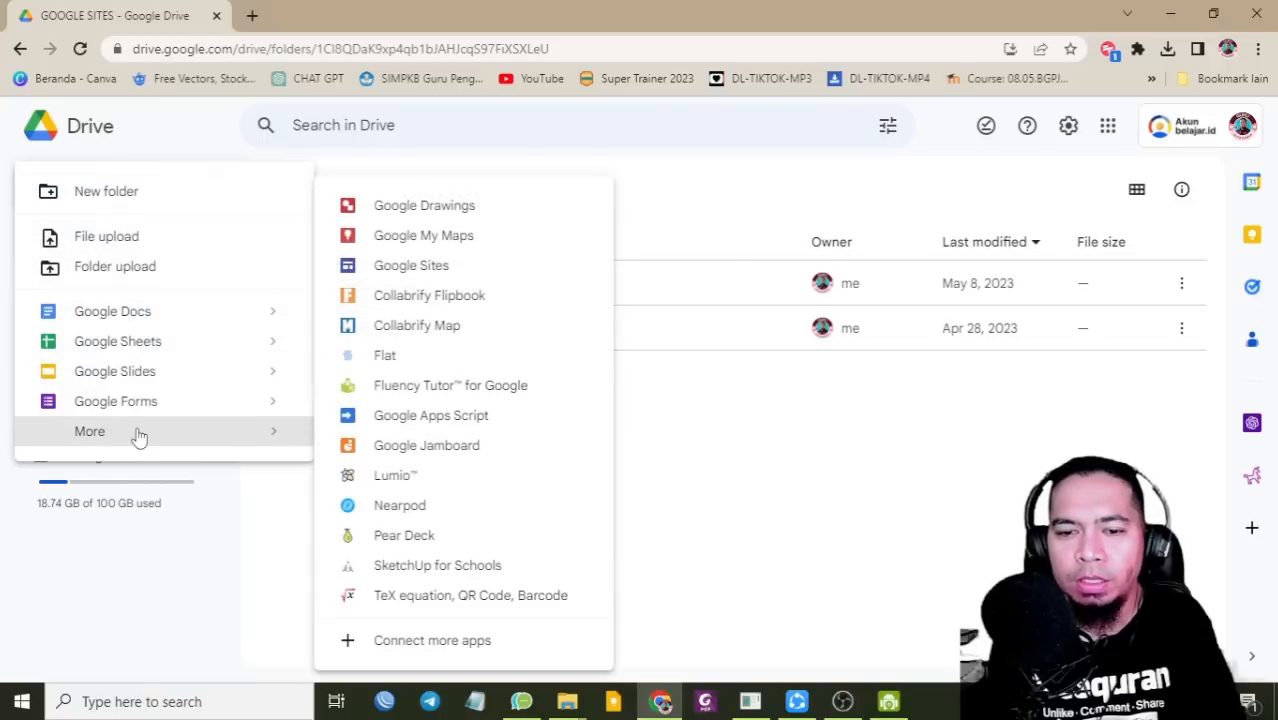
left_click(421, 268)
Step: Create the site in the shared folder and apply the Simple theme in green with Heavy font style
left_click(772, 446)
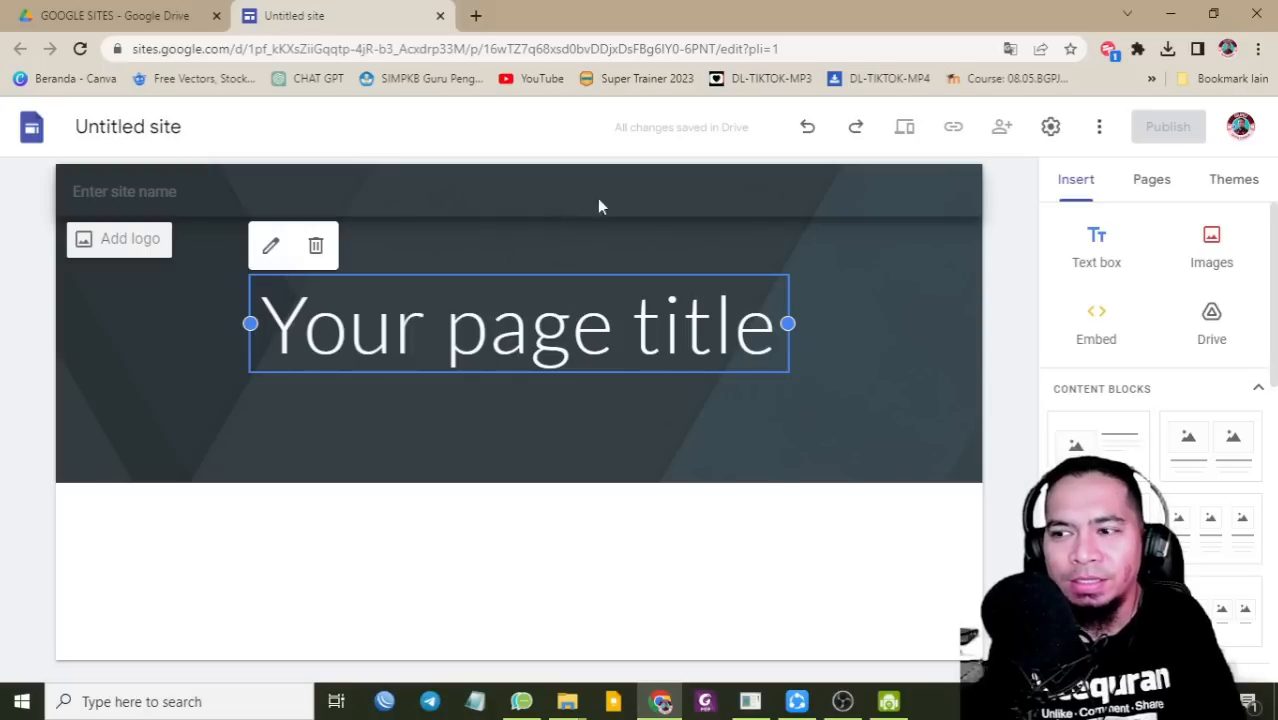
left_click(1225, 184)
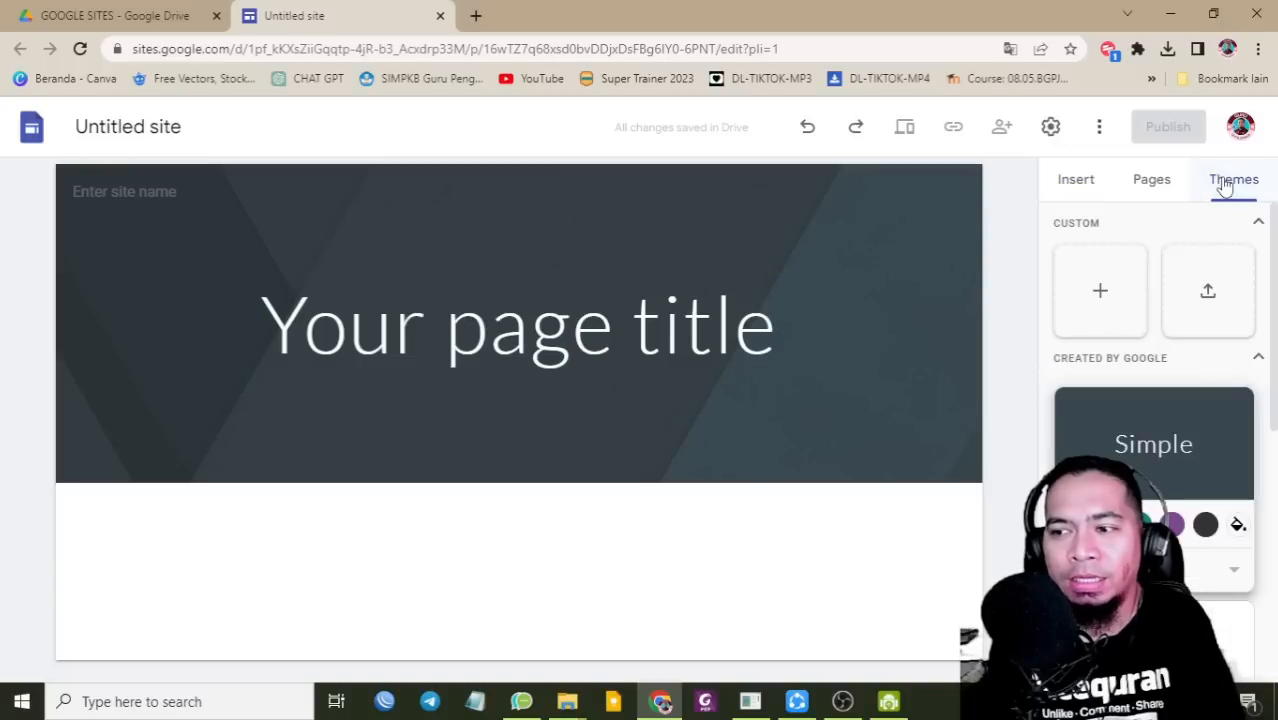
scroll(1190, 350, "down", 3)
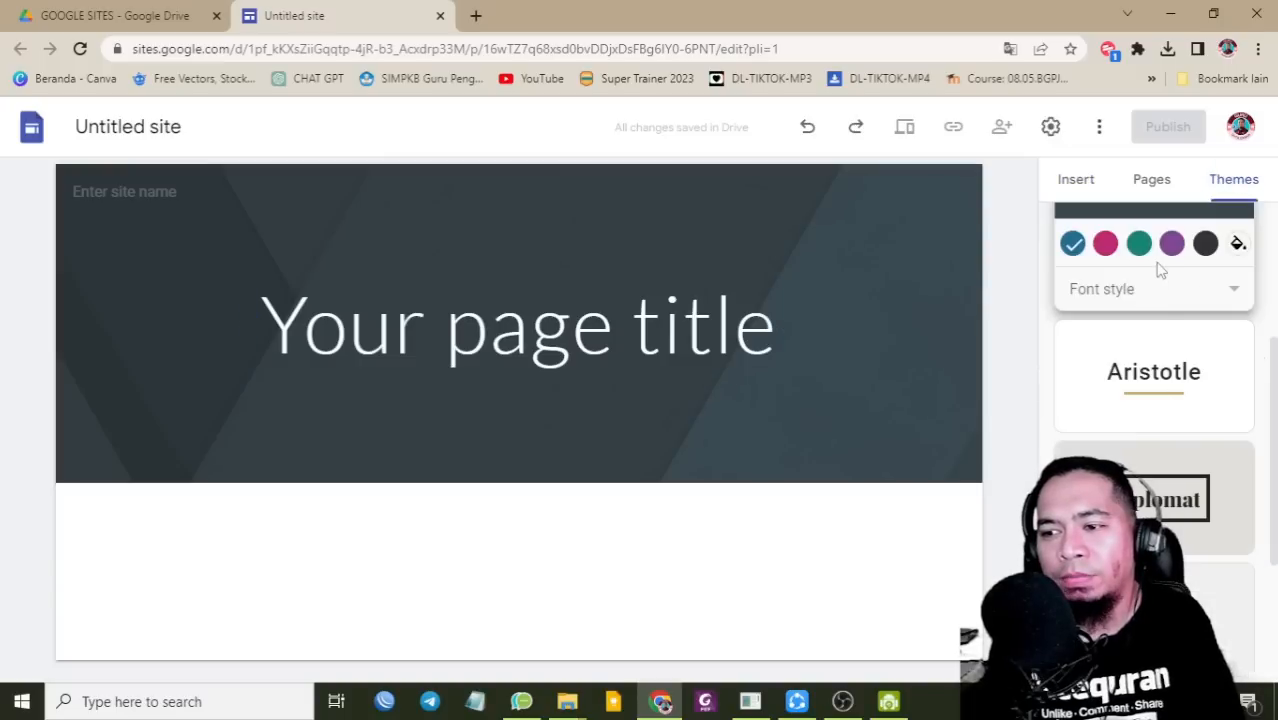
scroll(1165, 297, "up", 1)
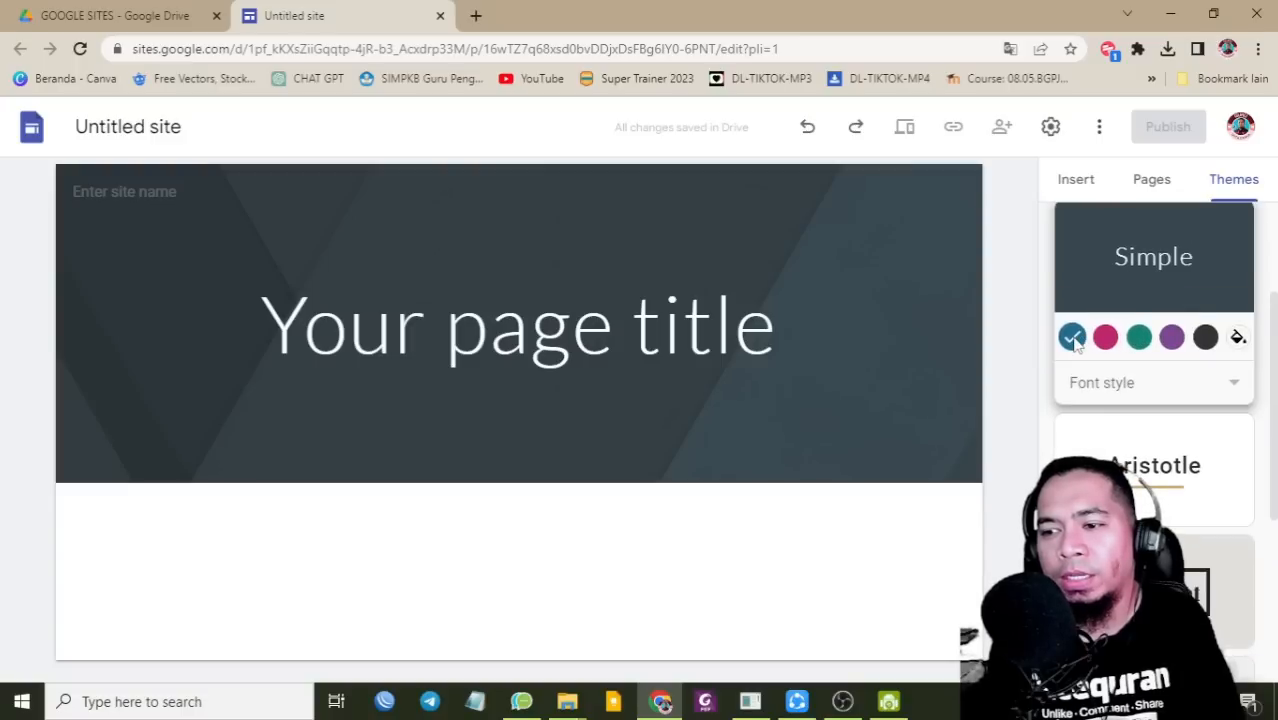
left_click(1105, 338)
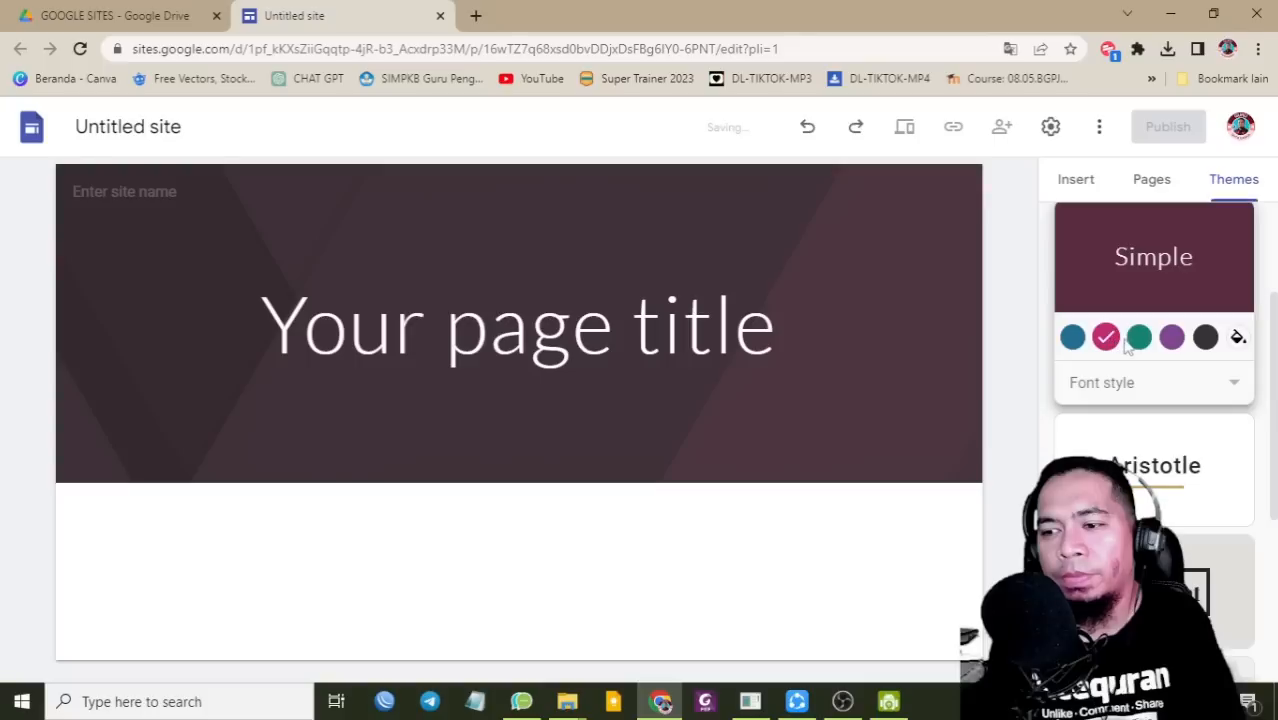
left_click(1136, 340)
left_click(1100, 384)
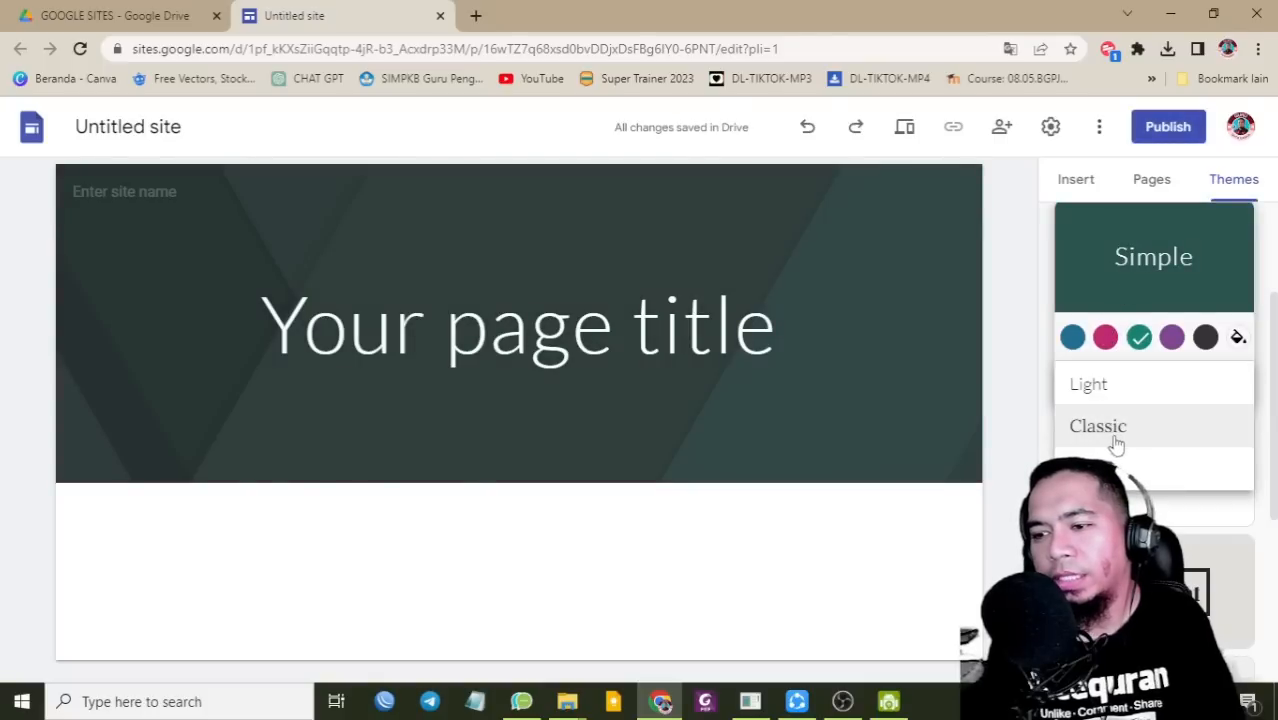
scroll(1116, 445, "down", 2)
scroll(1116, 440, "up", 2)
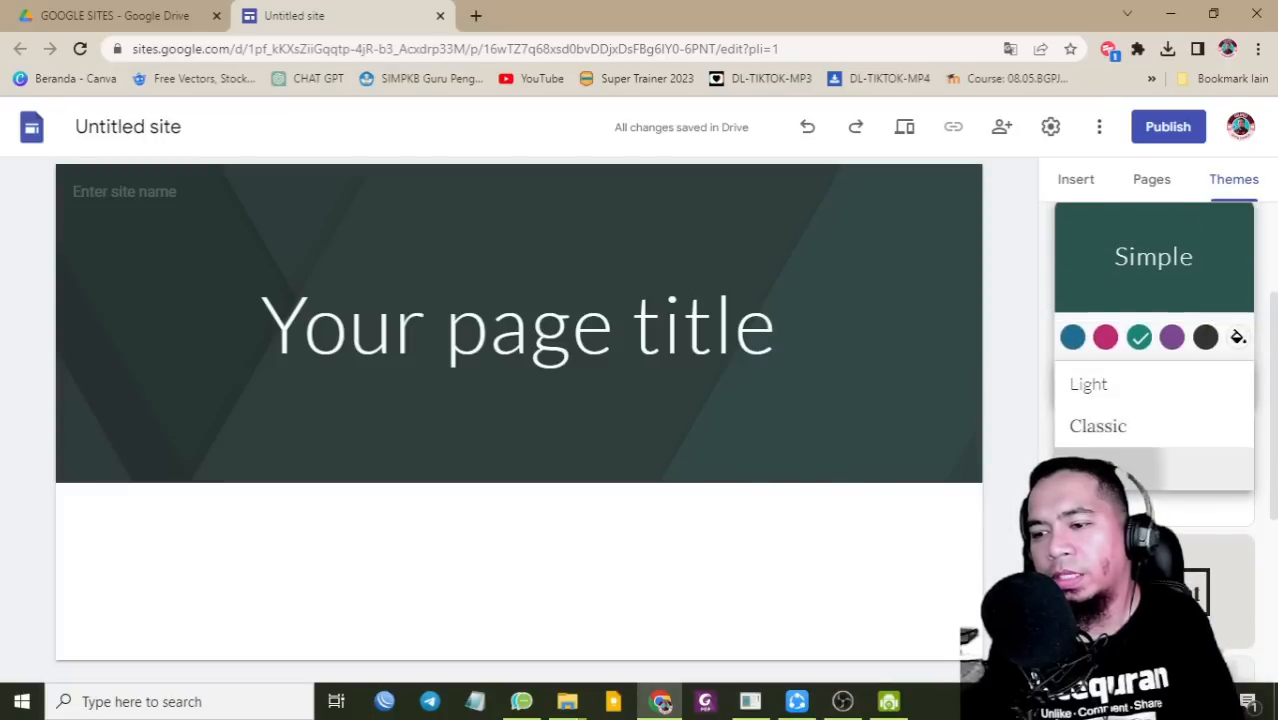
left_click(1100, 466)
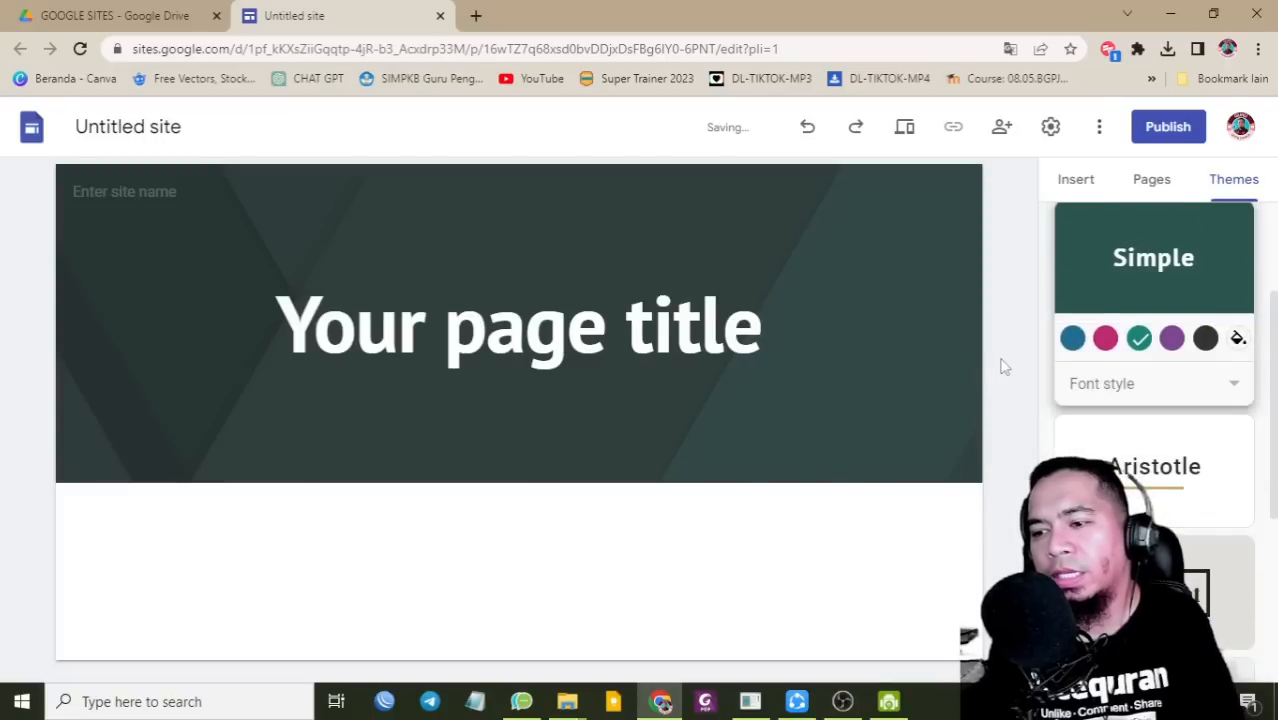
left_click(135, 127)
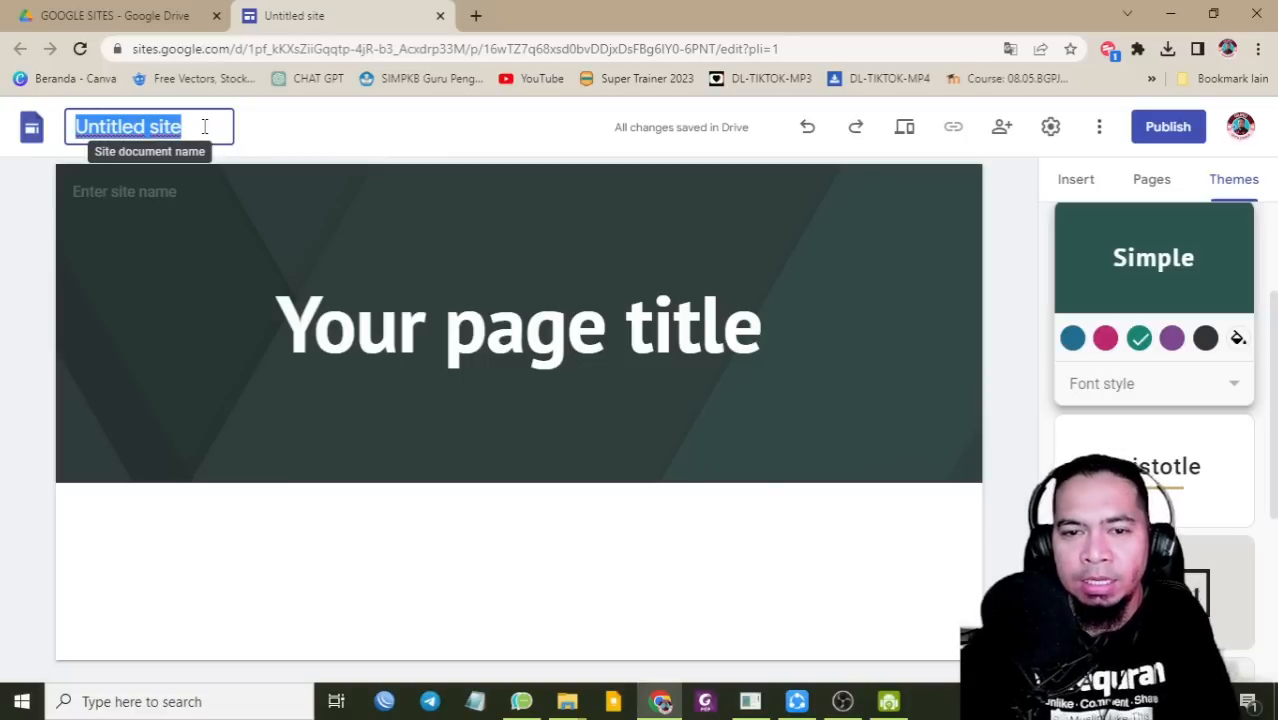
Step: Name the site 'Jurnal CGP' and upload the Pendidikan Guru Penggerak logo from Downloads
type("Jurnal CGP")
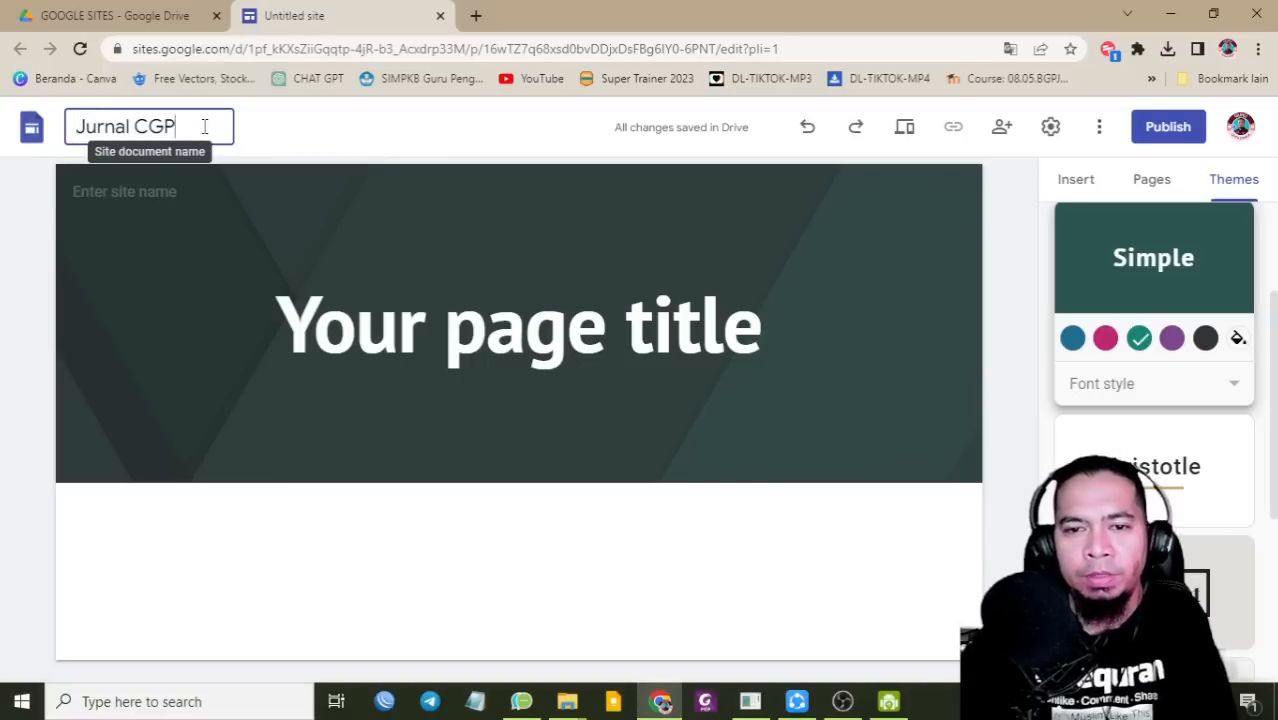
key("Return")
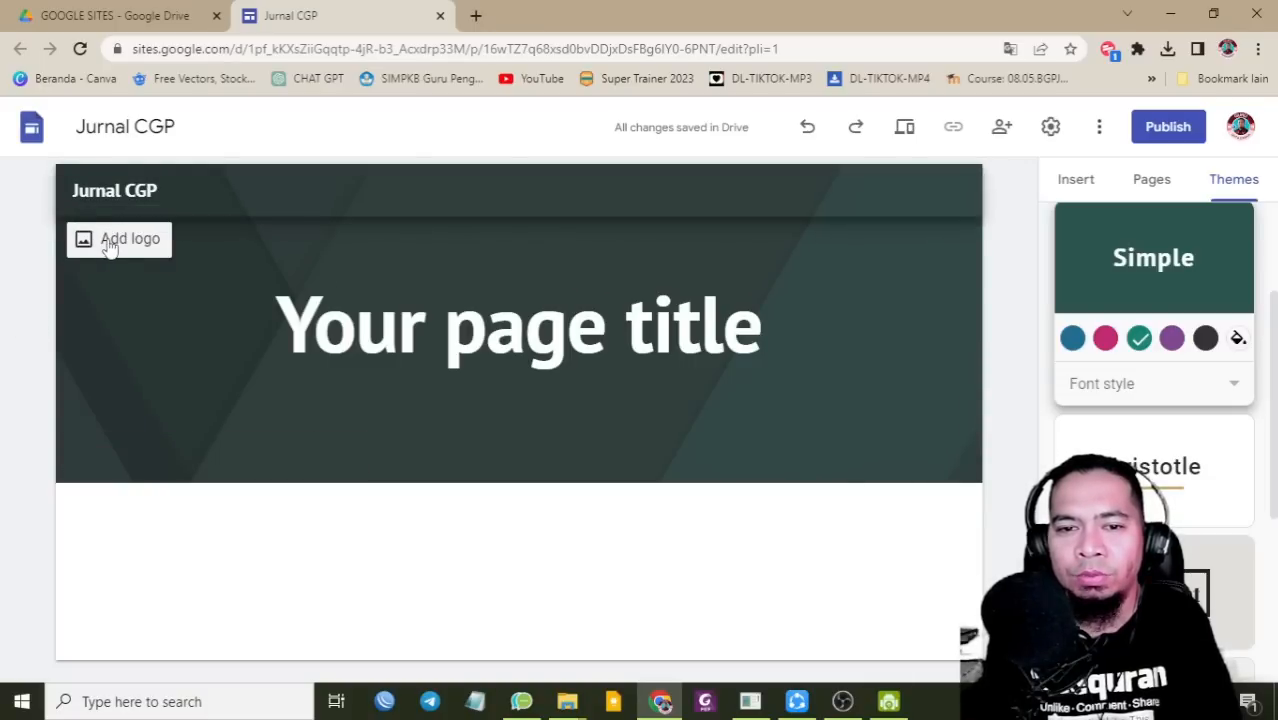
left_click(110, 248)
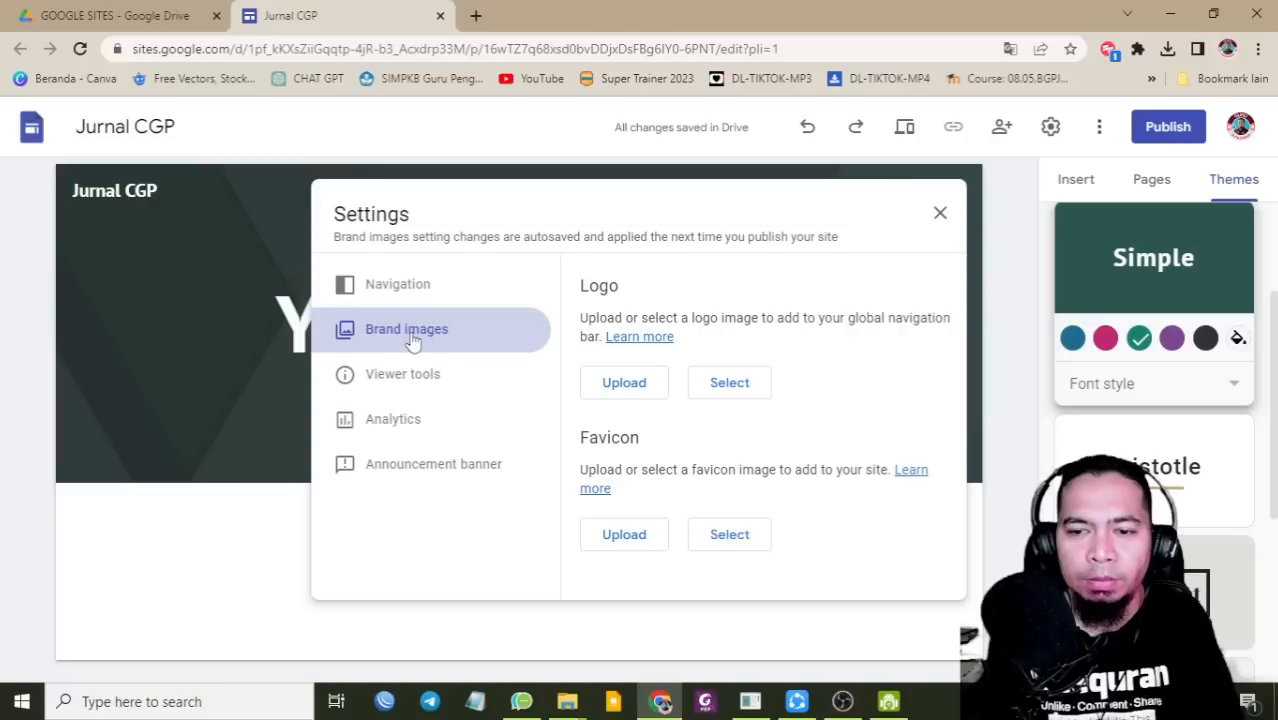
left_click(620, 385)
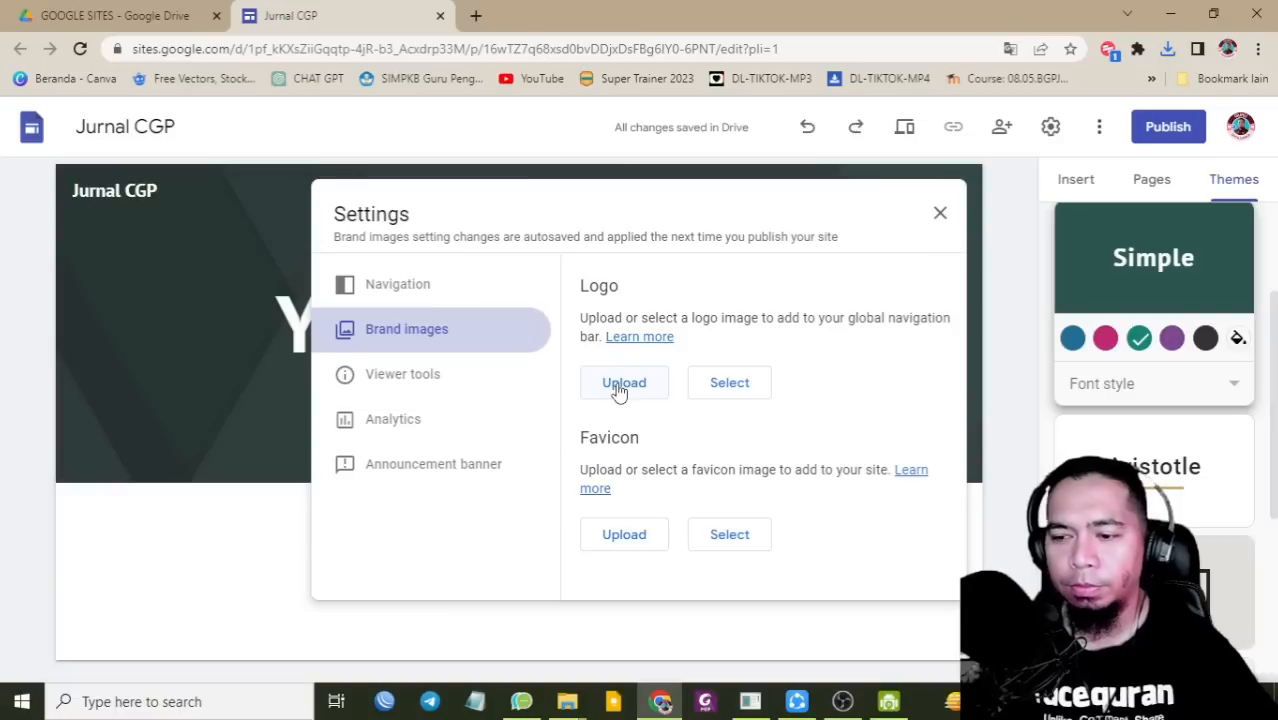
left_click(620, 388)
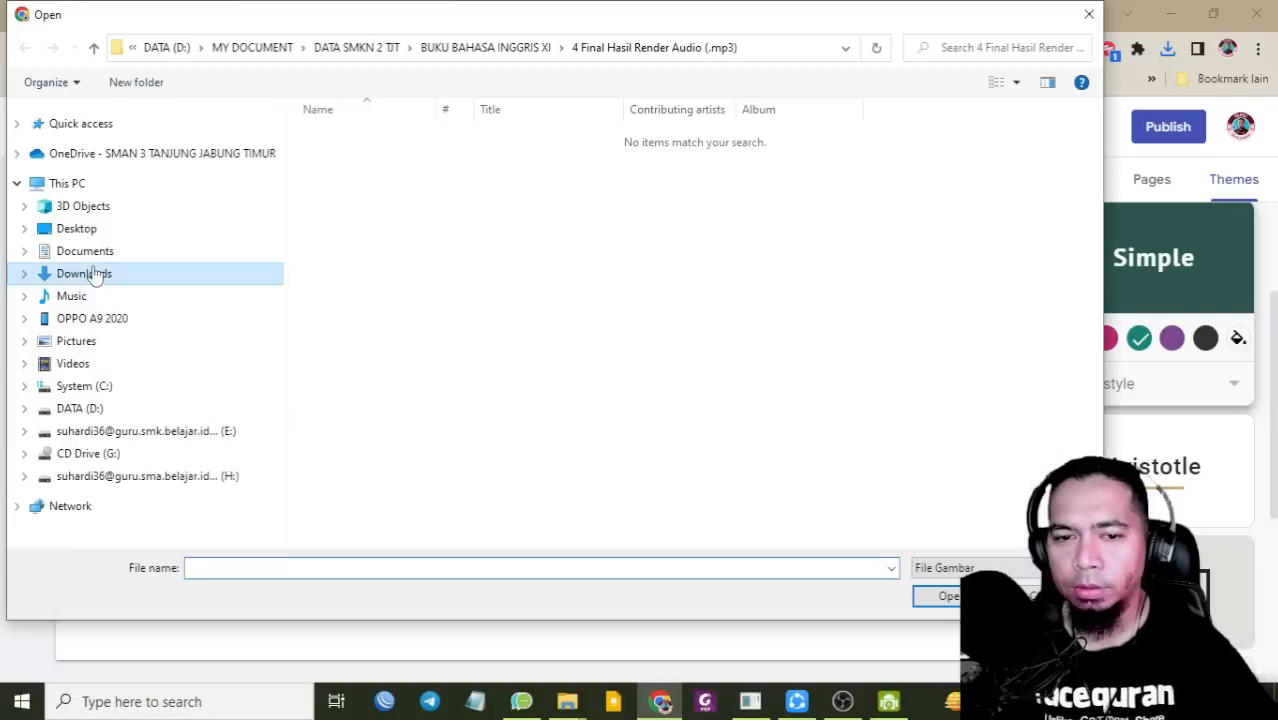
left_click(90, 272)
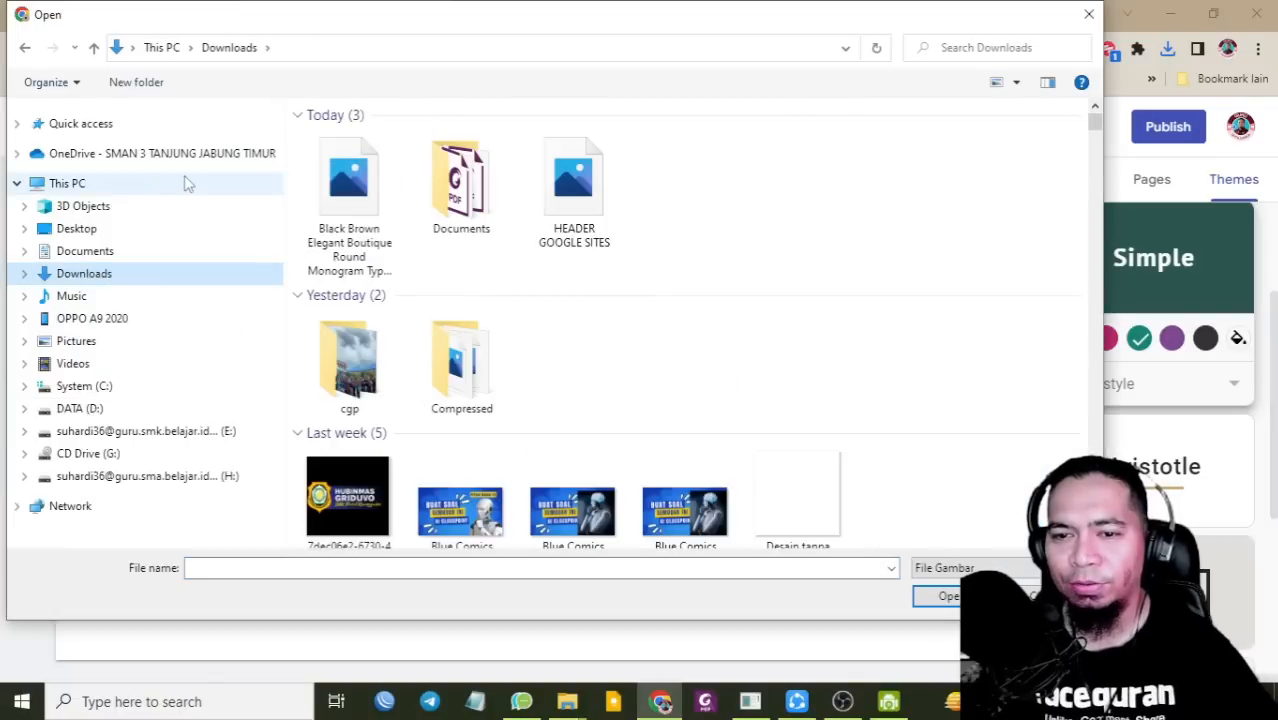
double_click(348, 185)
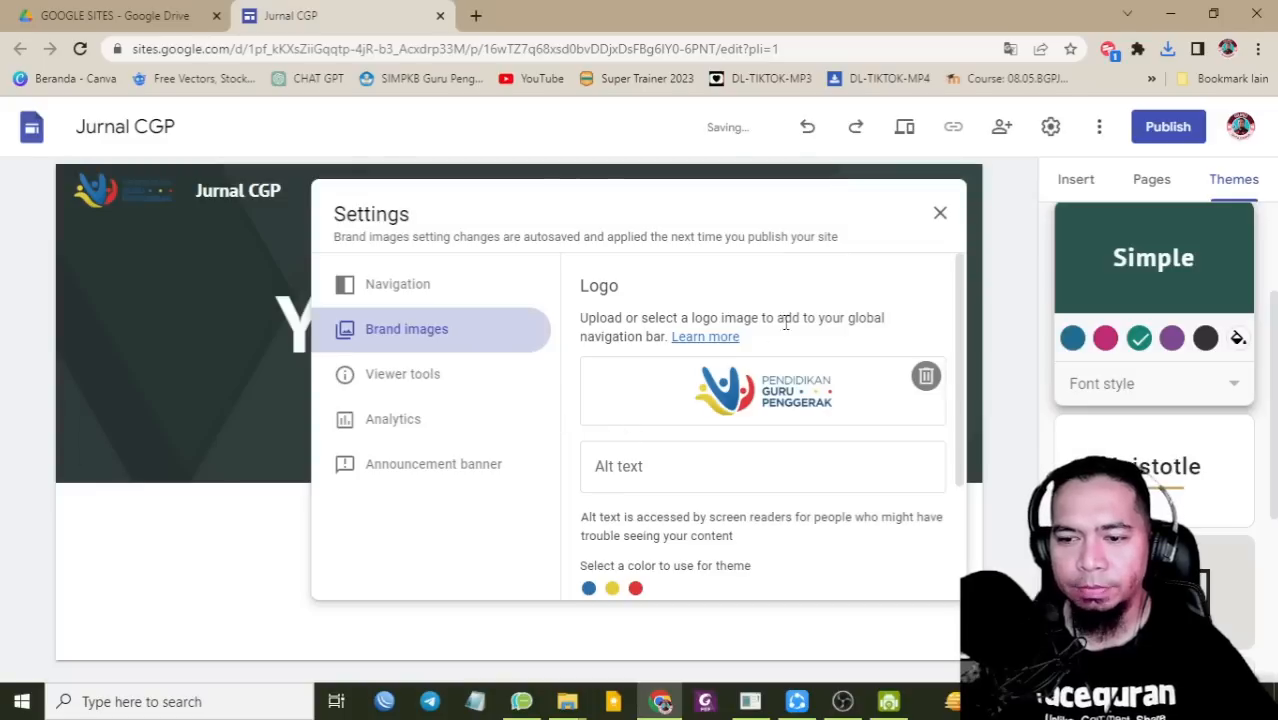
scroll(862, 314, "down", 3)
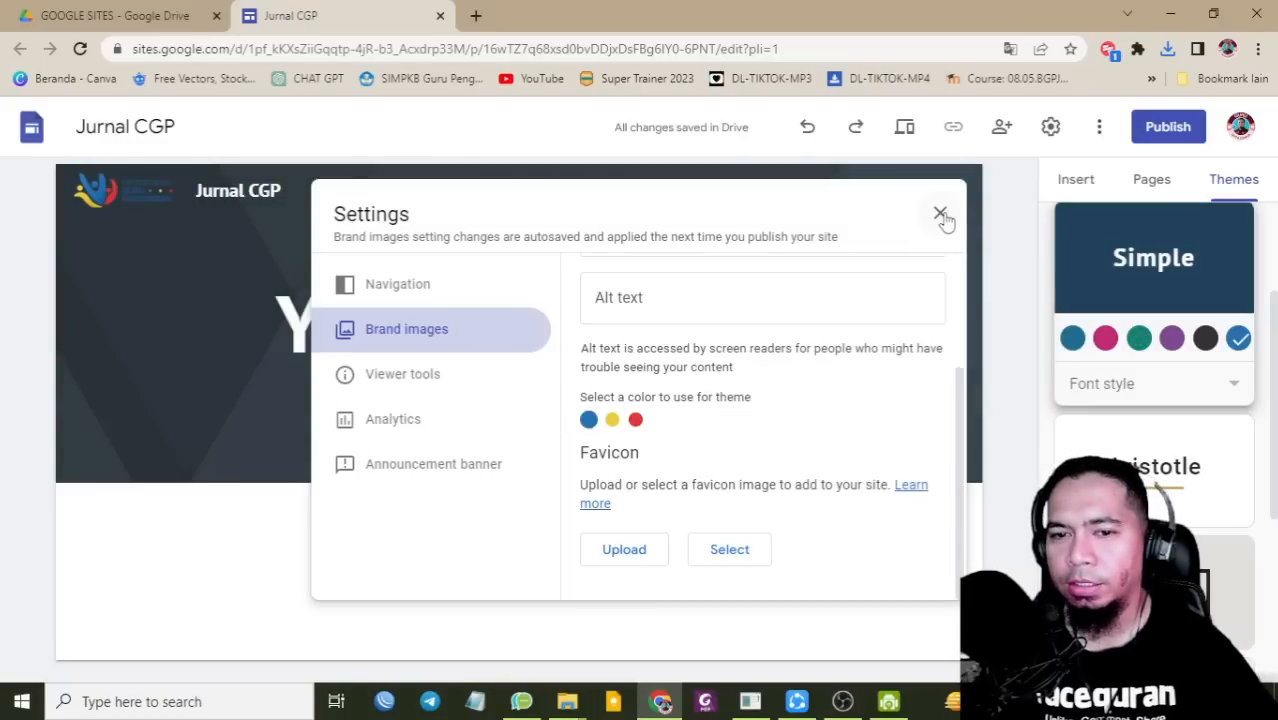
left_click(940, 215)
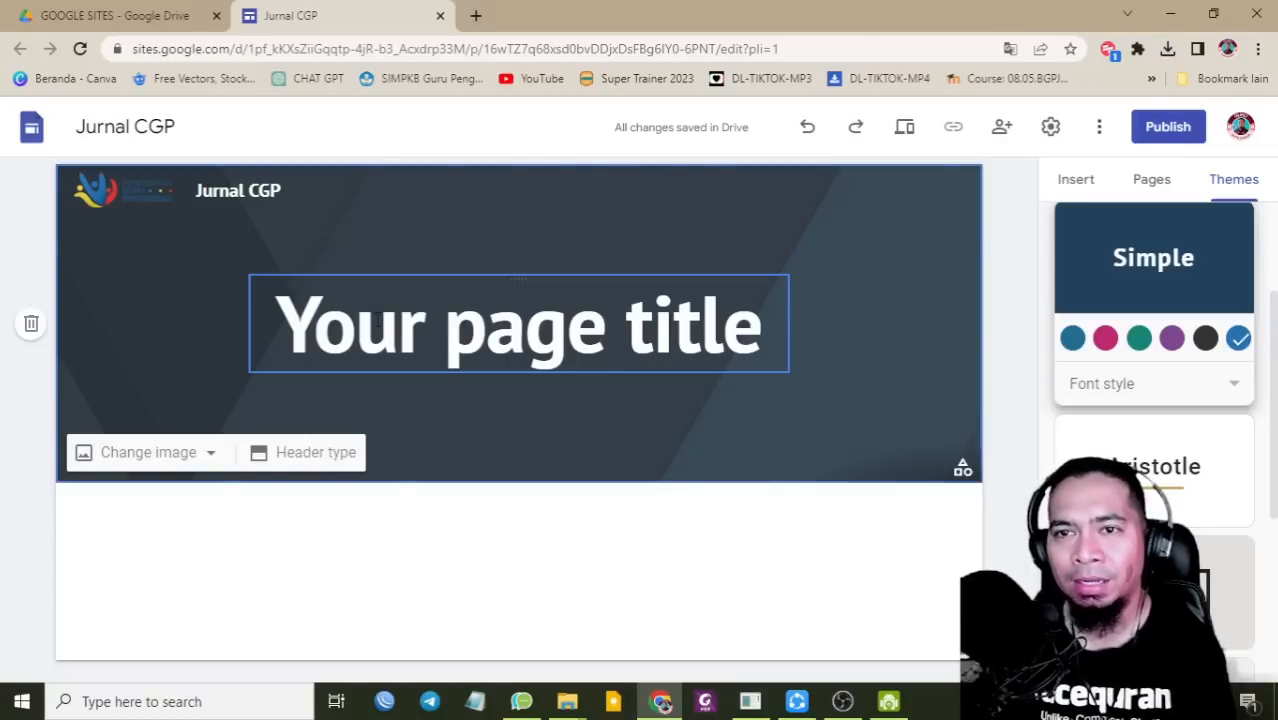
left_click(31, 325)
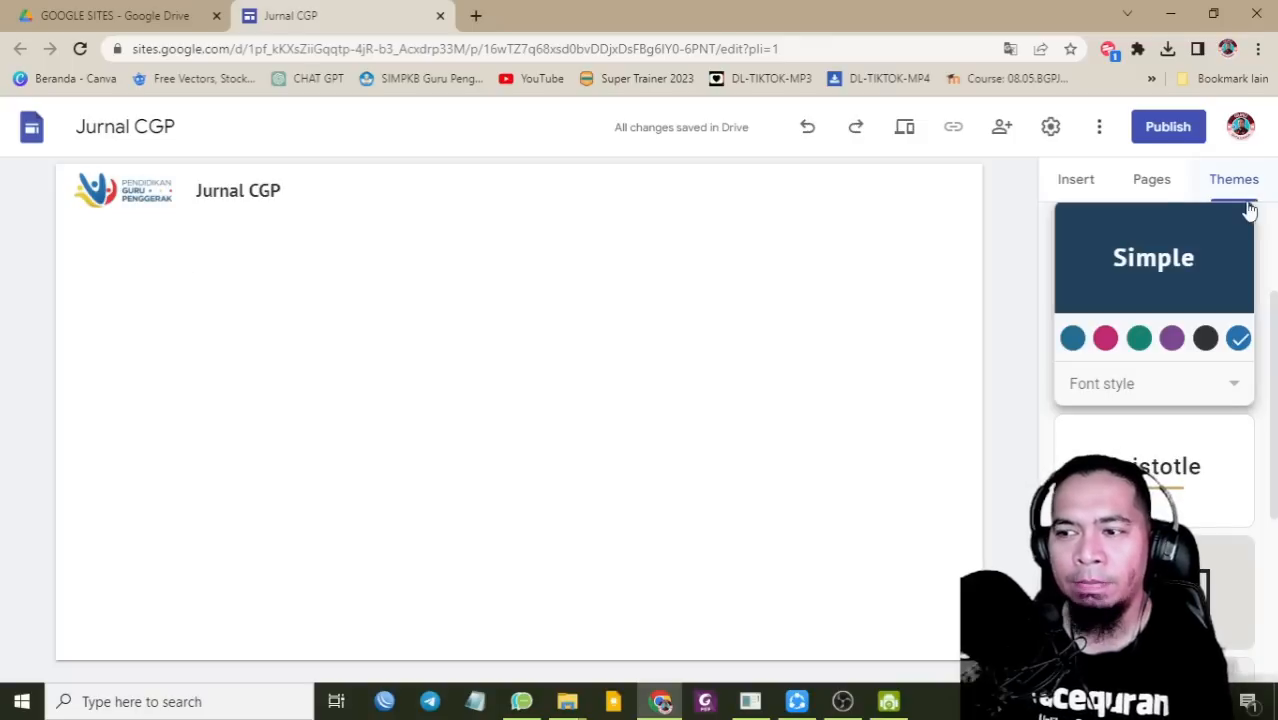
left_click(1078, 183)
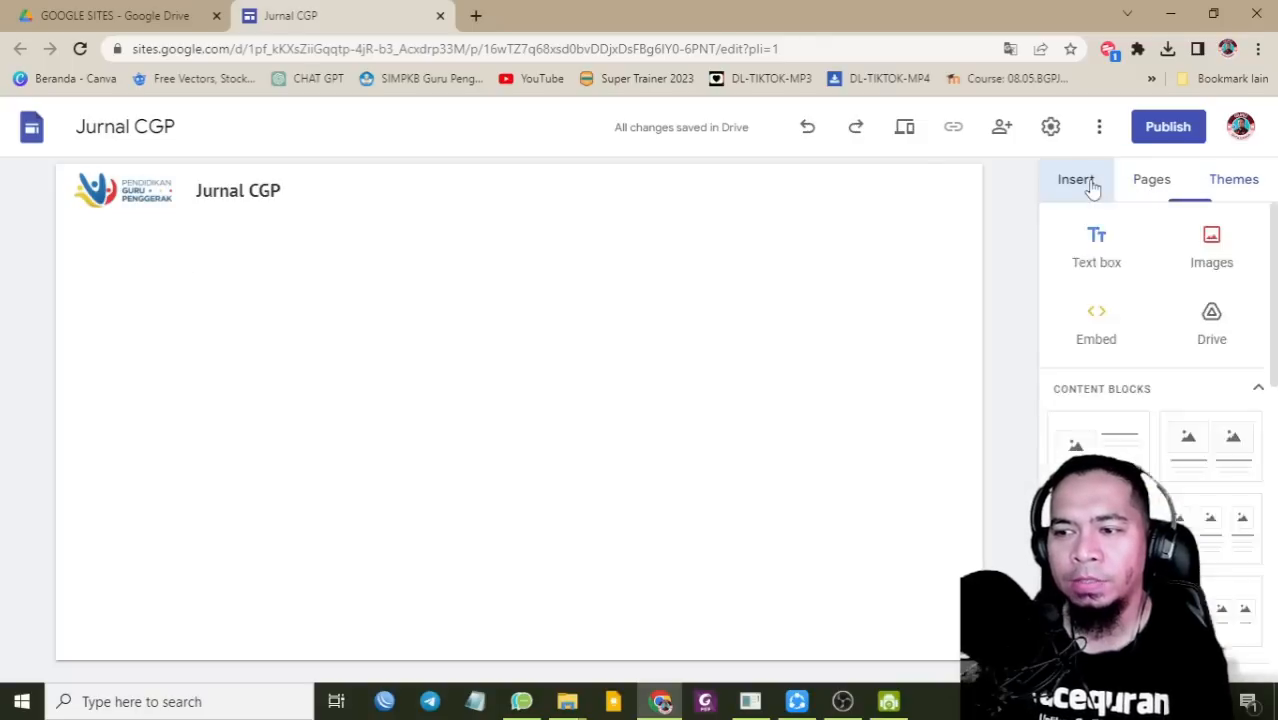
left_click(1232, 260)
left_click(1212, 308)
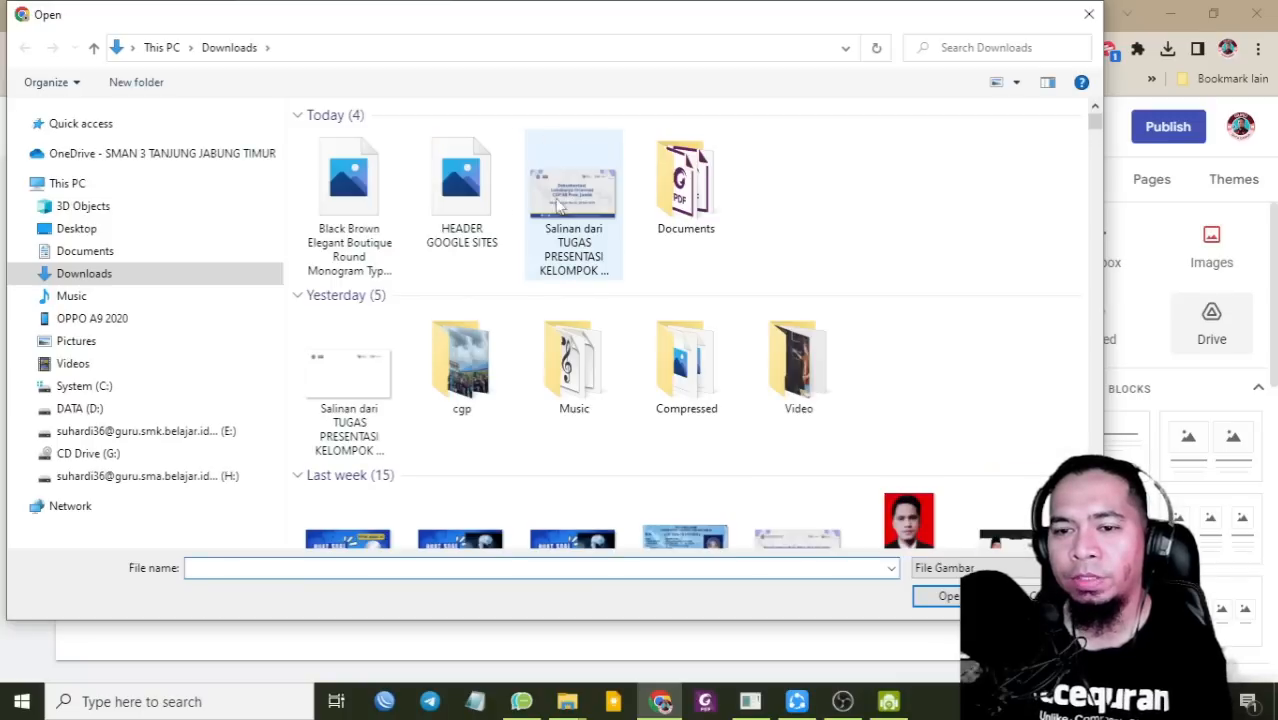
left_click(478, 208)
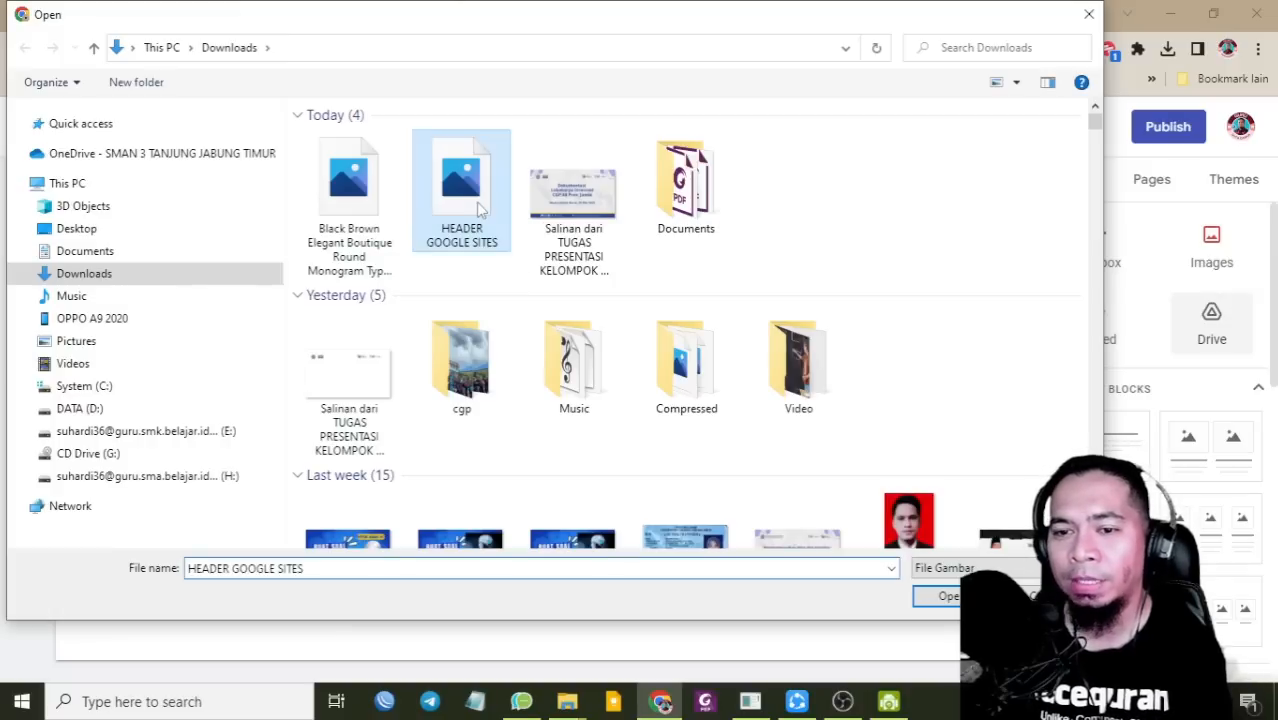
left_click(934, 598)
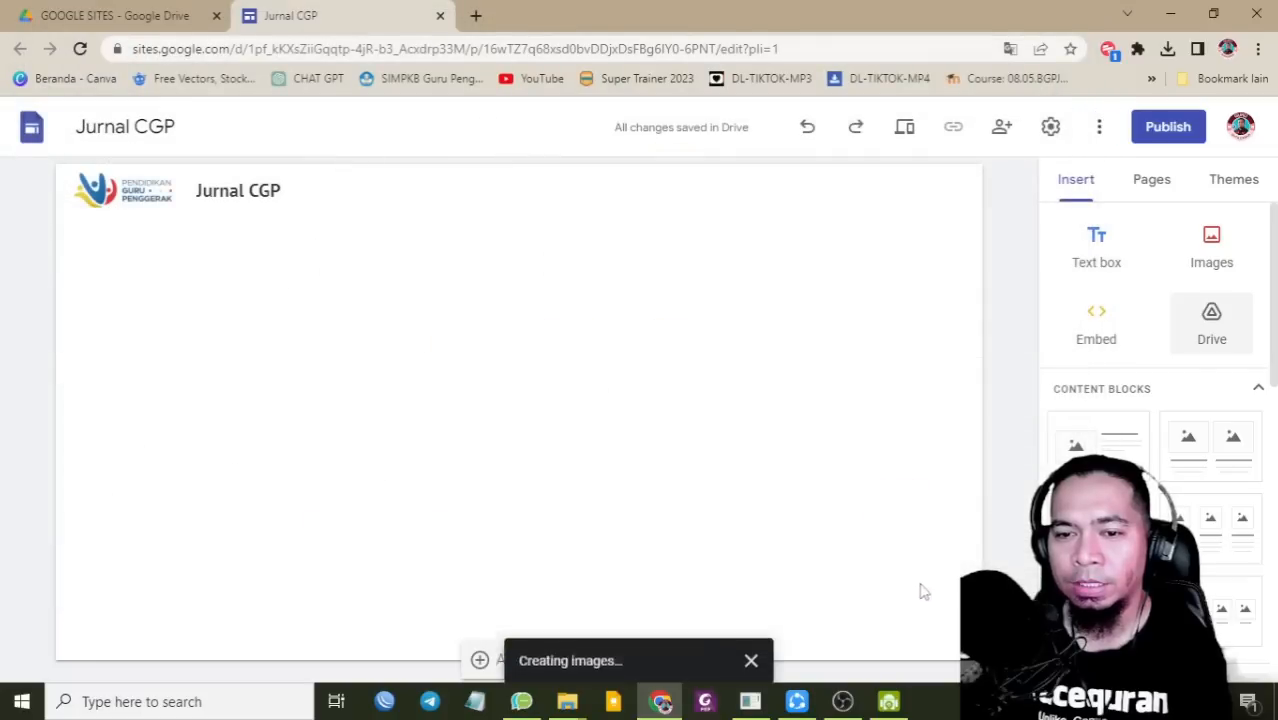
left_click_drag(368, 336, 963, 532)
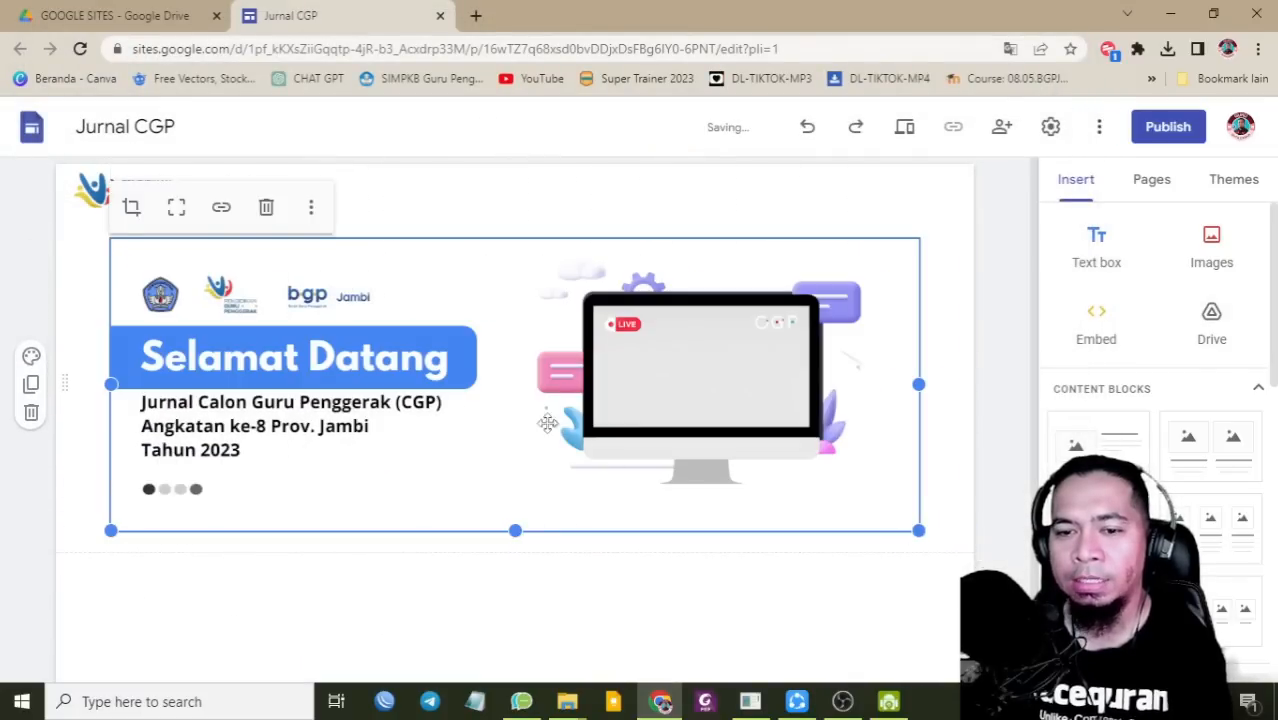
left_click(462, 230)
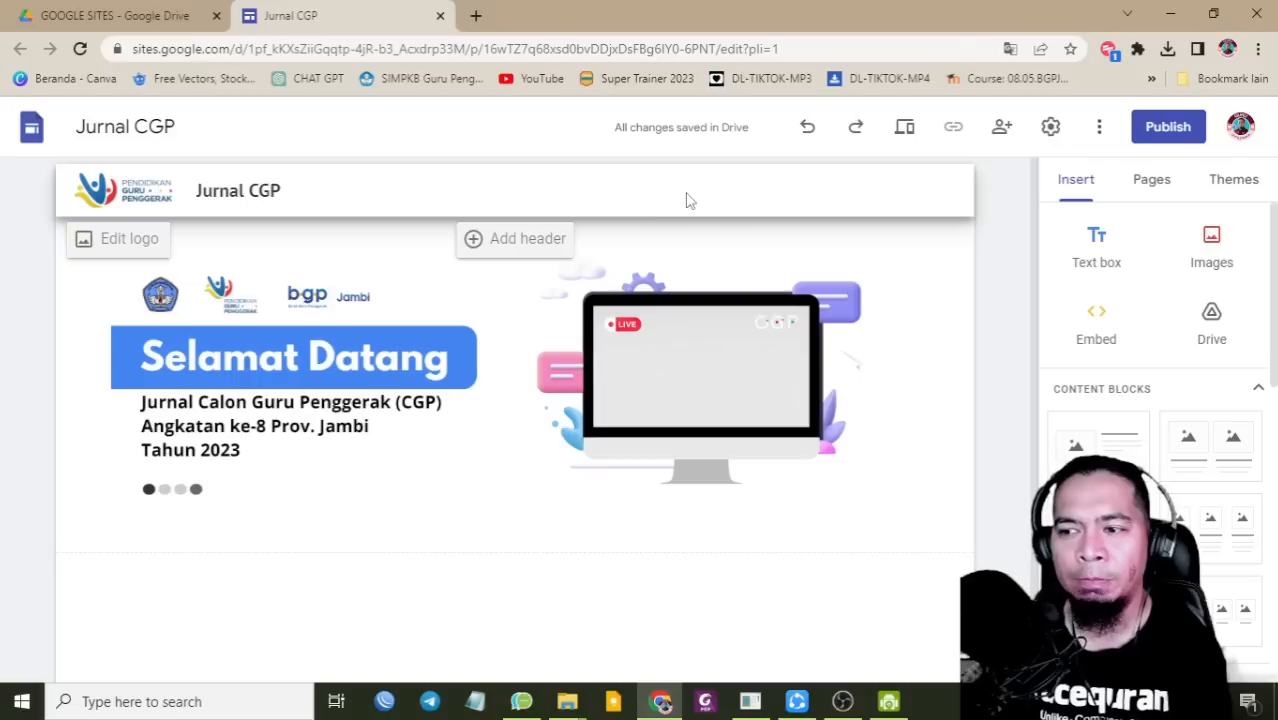
Step: Show the Pages panel, which lists only the Home page
left_click(1152, 182)
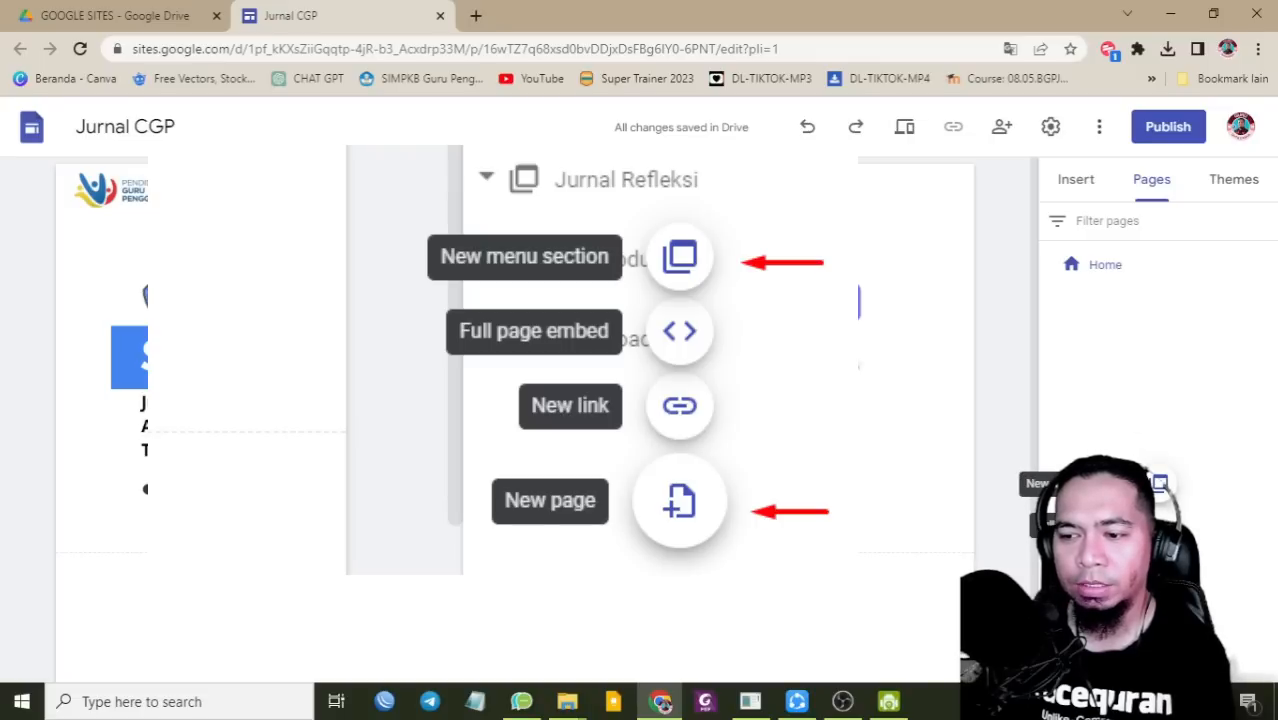
Step: Add a new page named 'Profil'
left_click(1158, 620)
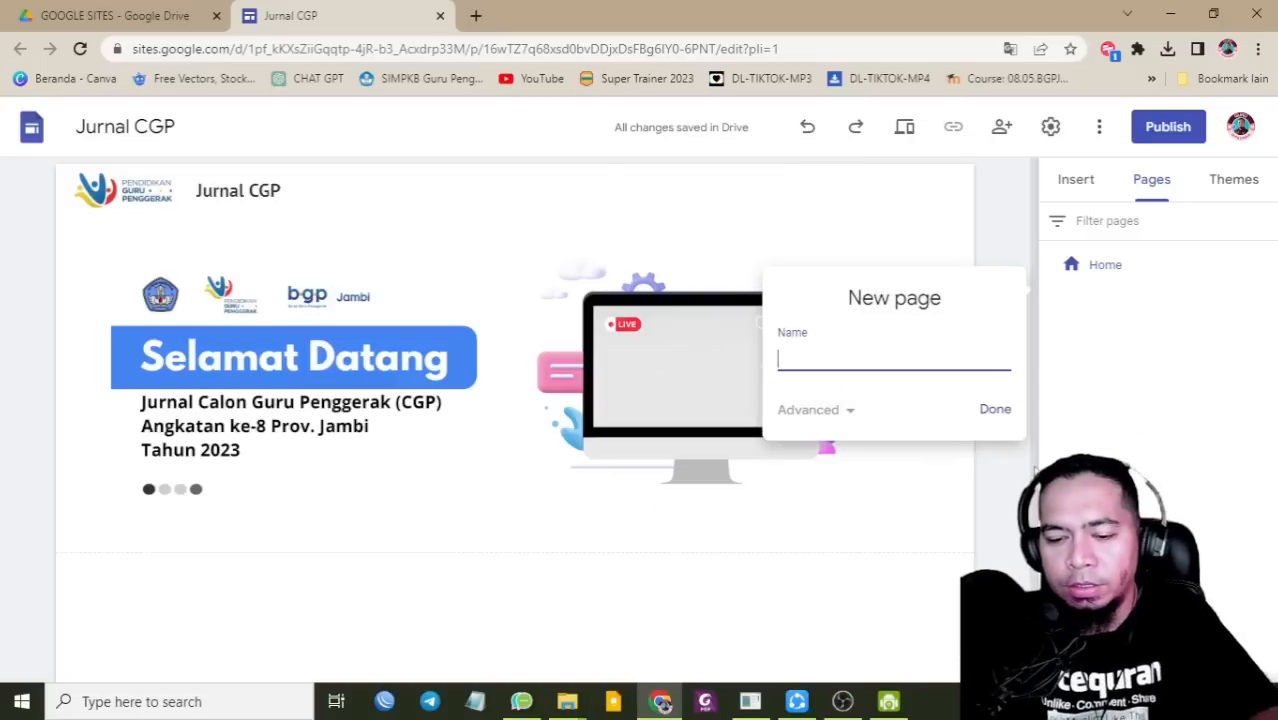
type("Profil")
key("Return")
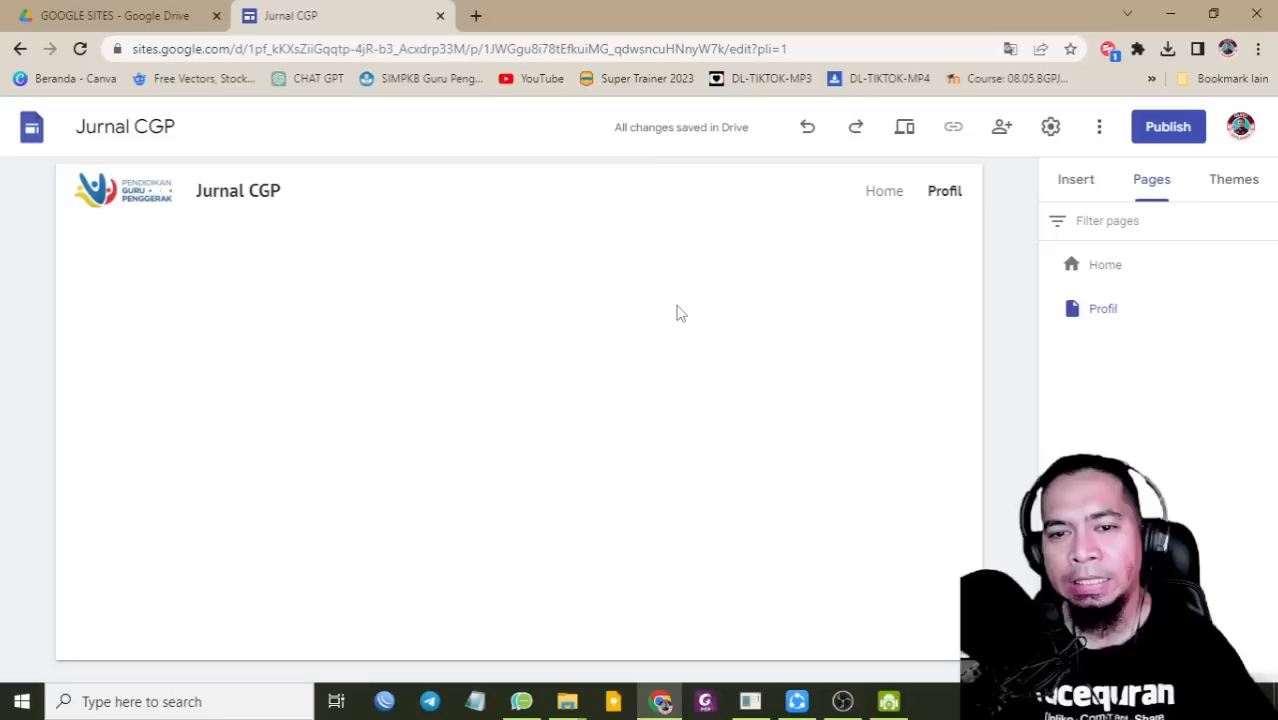
Step: Upload the Selamat Datang banner image to Profil and stretch it to full page width
left_click(1072, 186)
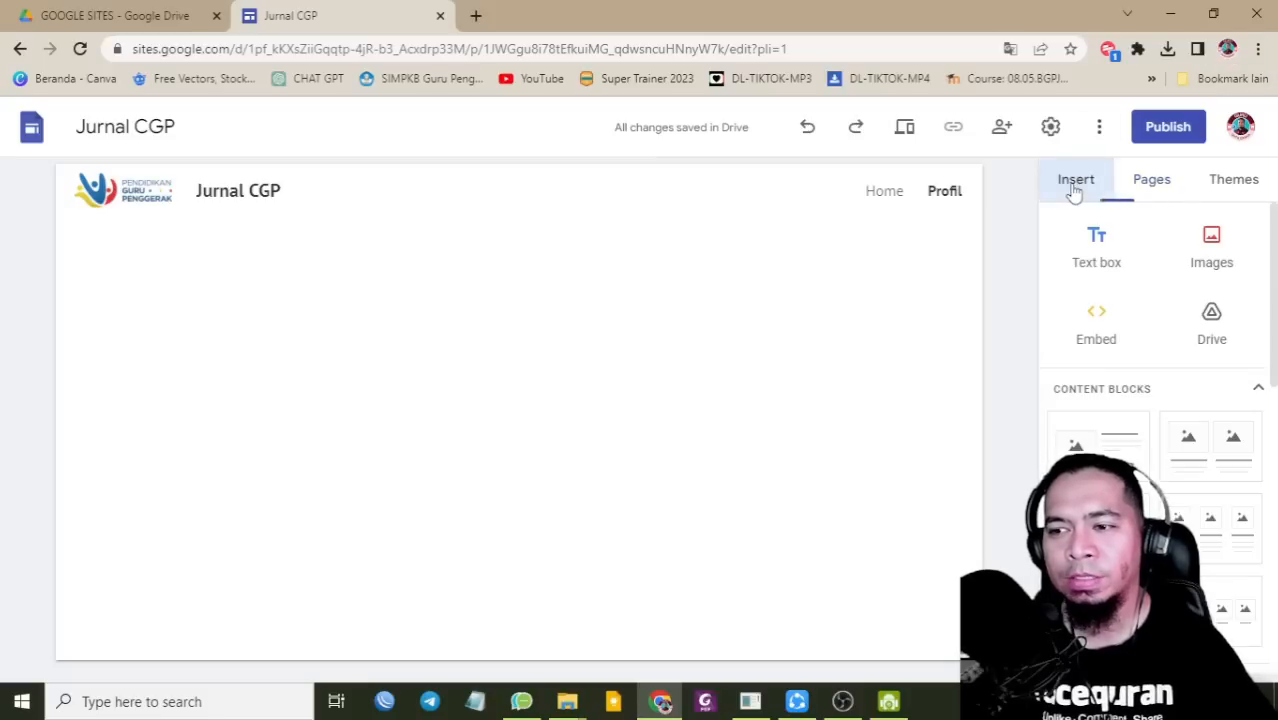
left_click(1198, 238)
left_click(1204, 307)
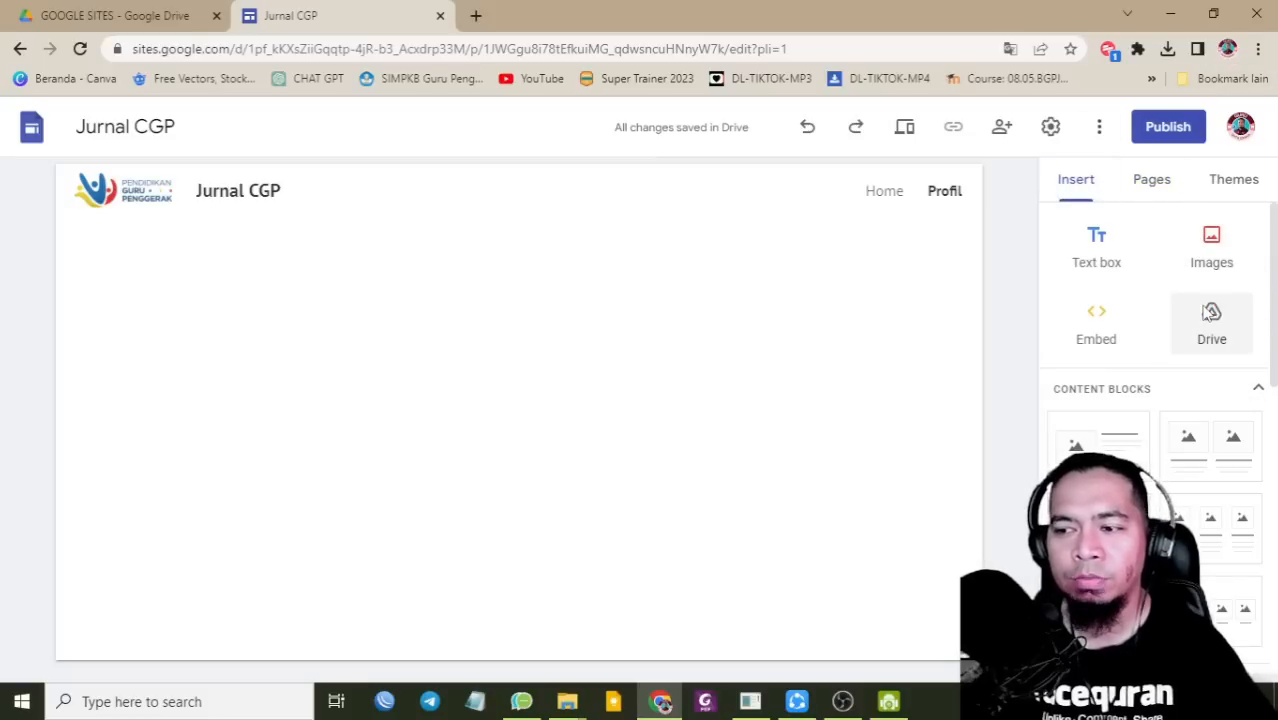
double_click(465, 220)
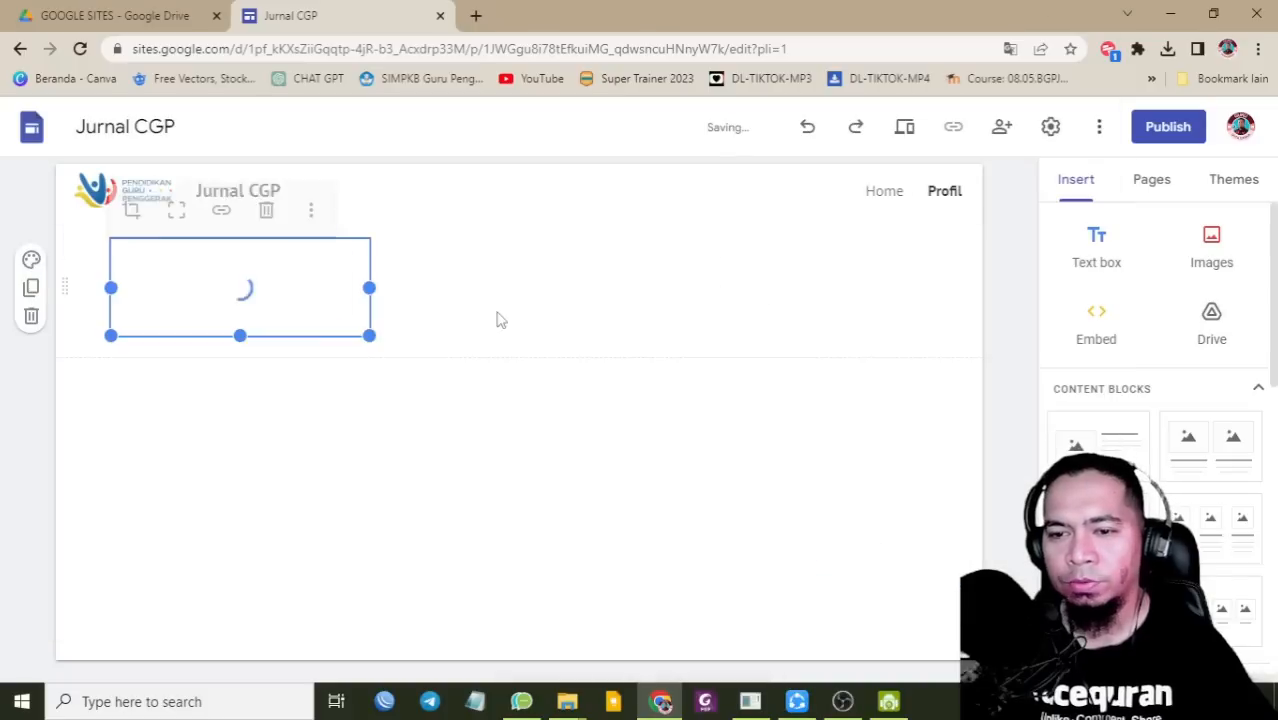
left_click_drag(369, 337, 963, 536)
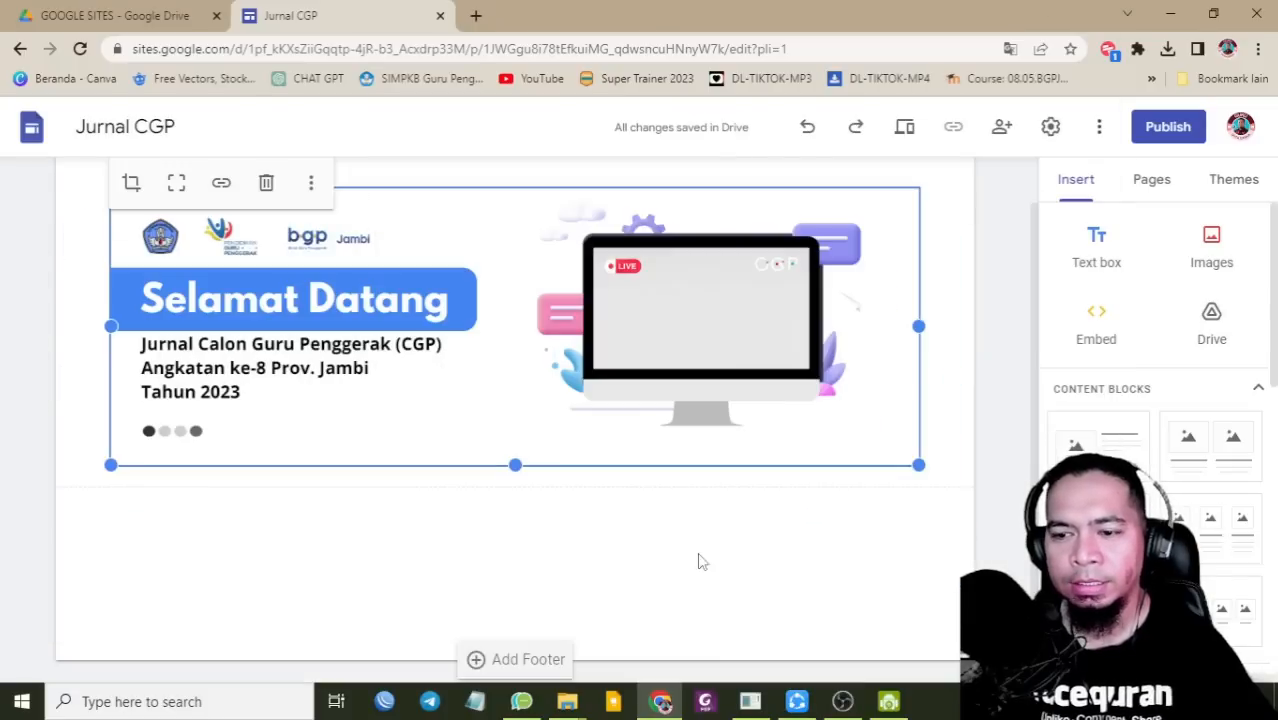
left_click(676, 551)
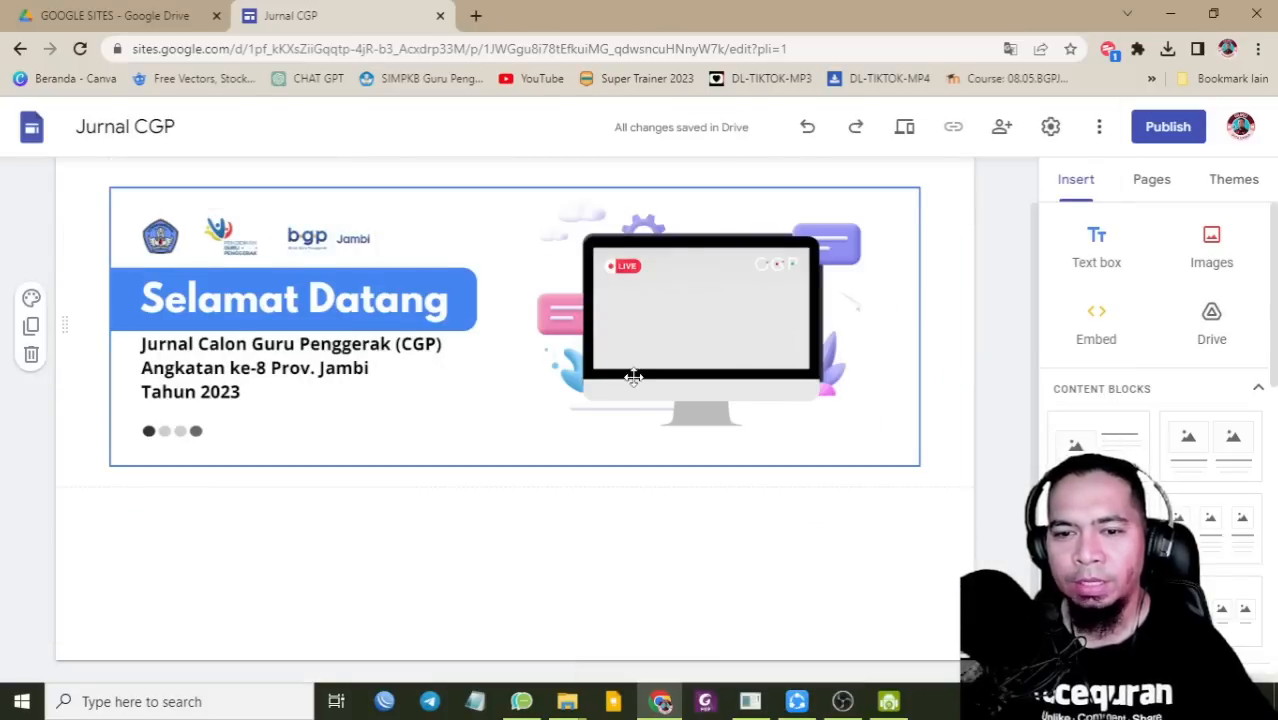
scroll(633, 377, "up", 1)
scroll(633, 377, "down", 1)
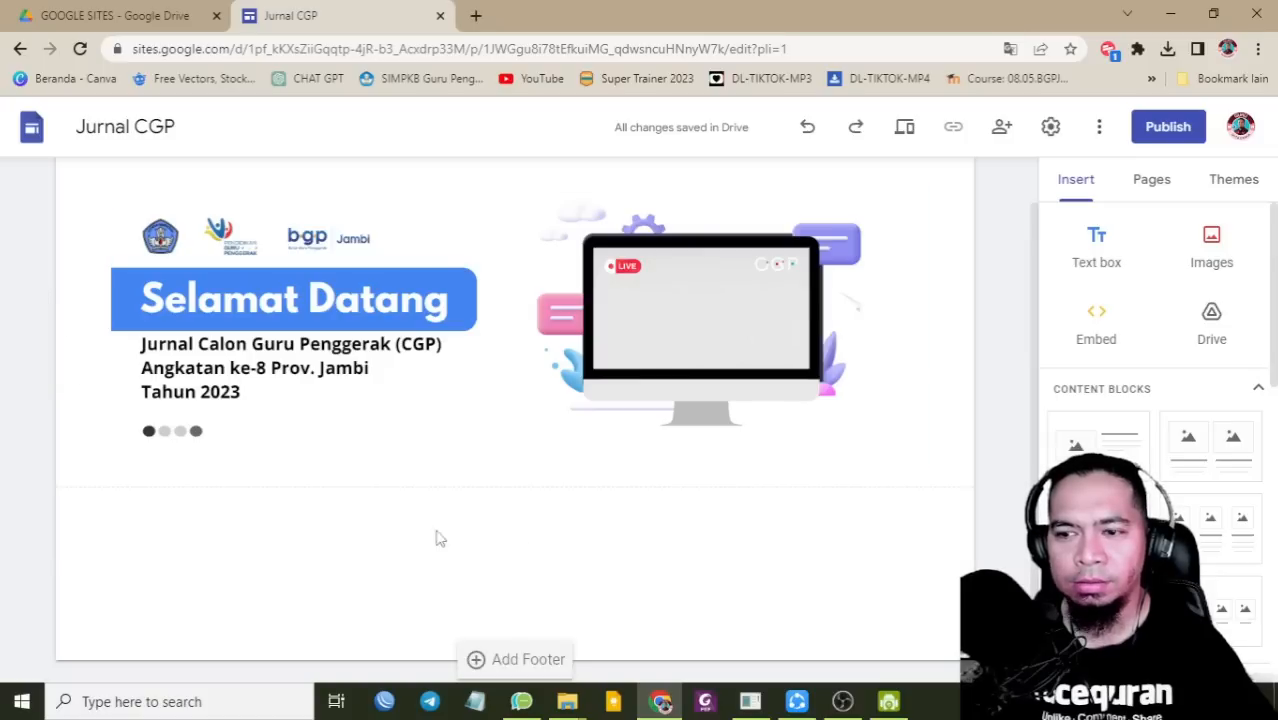
Step: Add a centred Heading text box reading 'PROFIL CALON GURU PENGGERAK' below the banner
left_click(1097, 258)
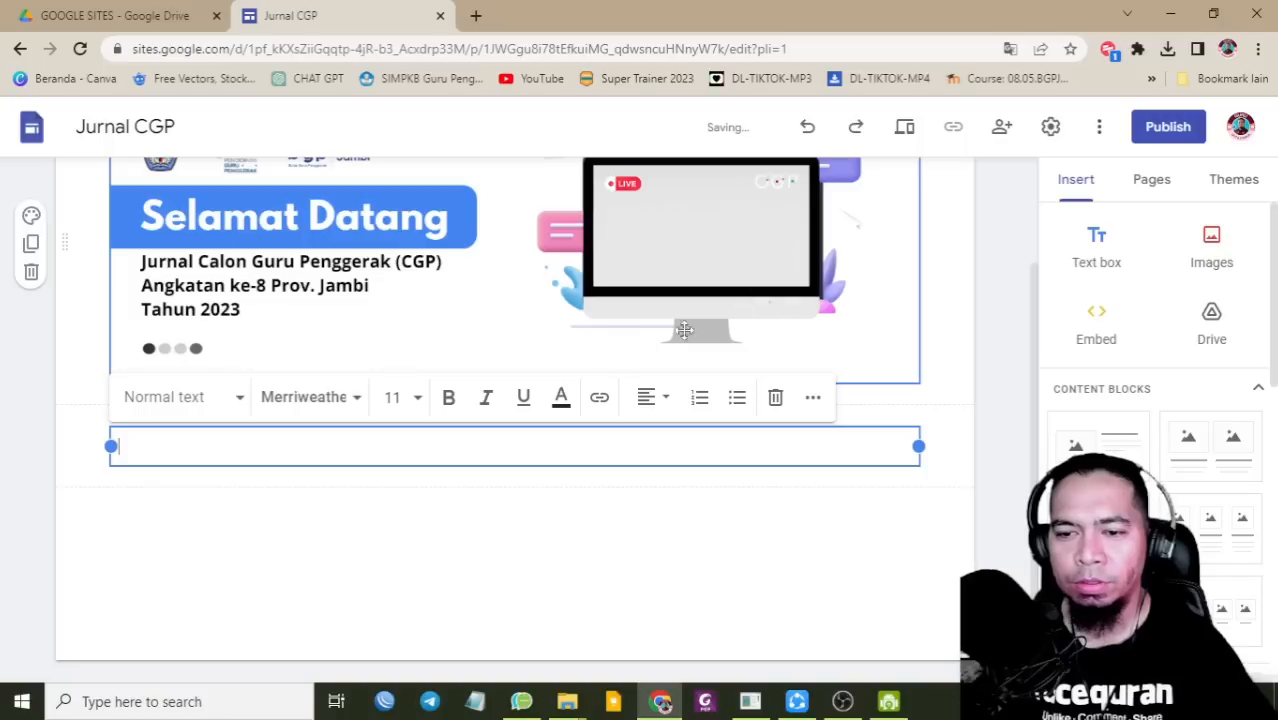
left_click(646, 400)
left_click(647, 495)
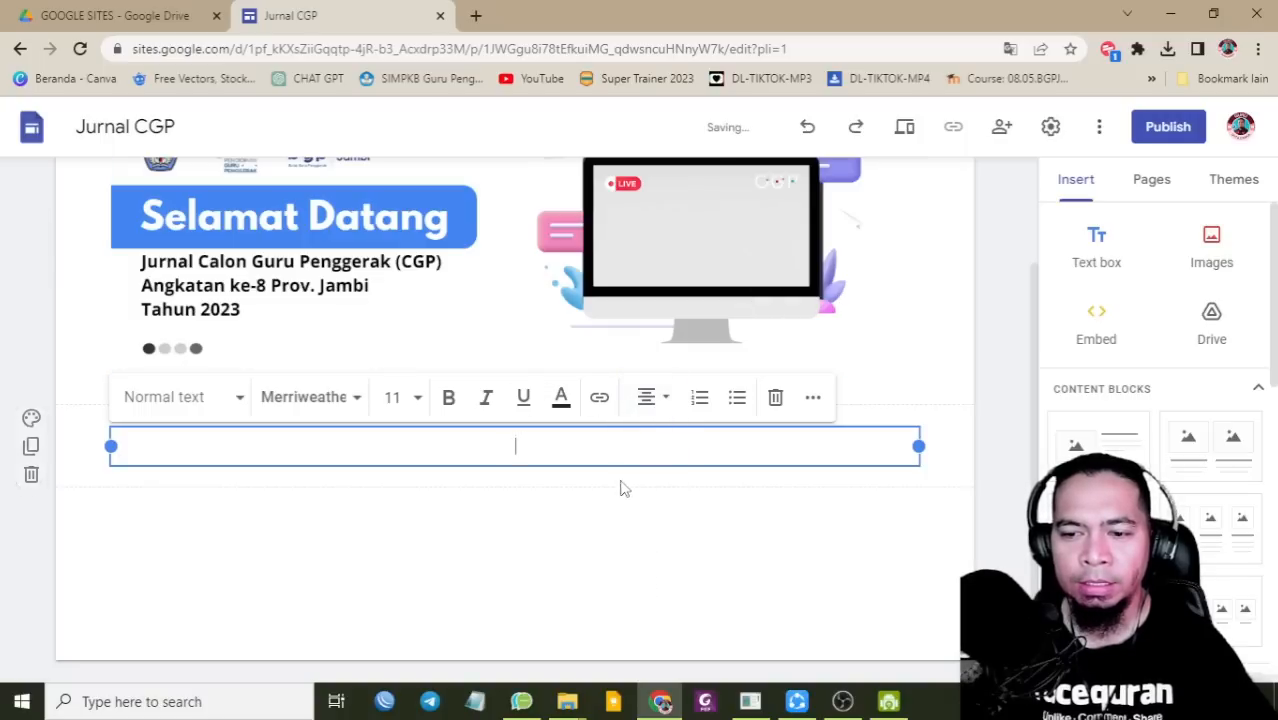
type("PROFIL CALON GURU PENGGERAK")
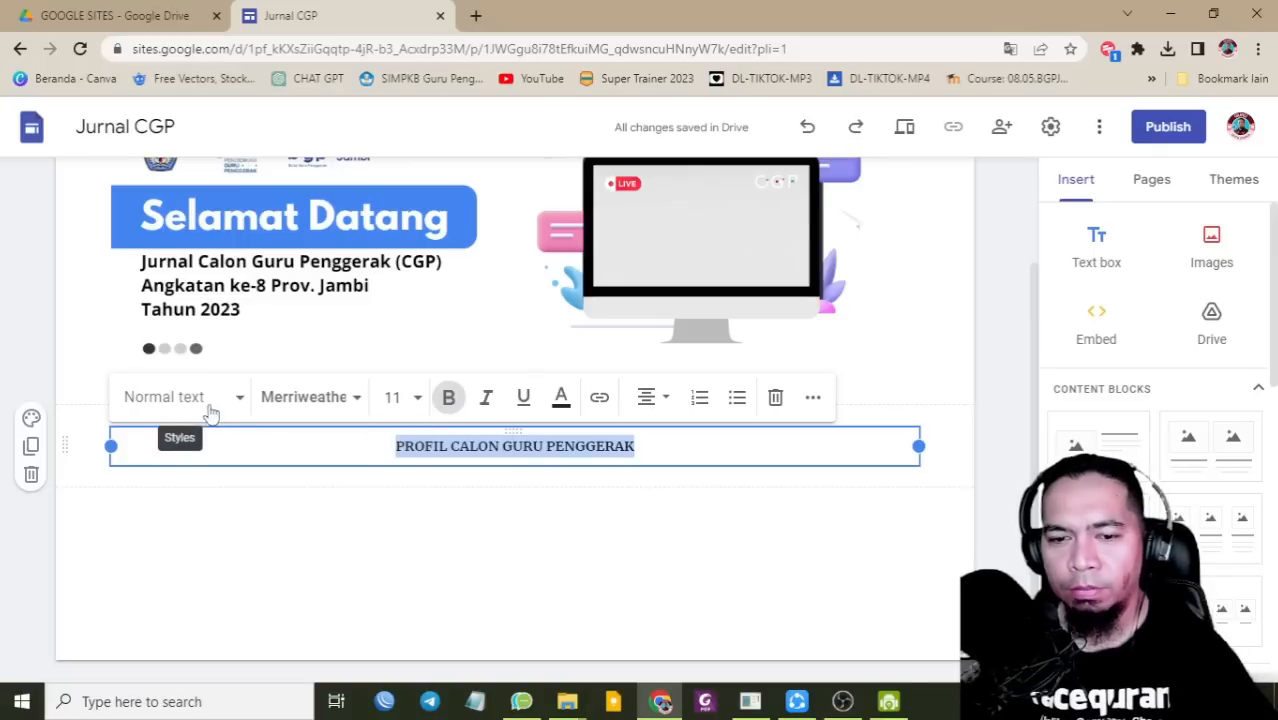
left_click(208, 408)
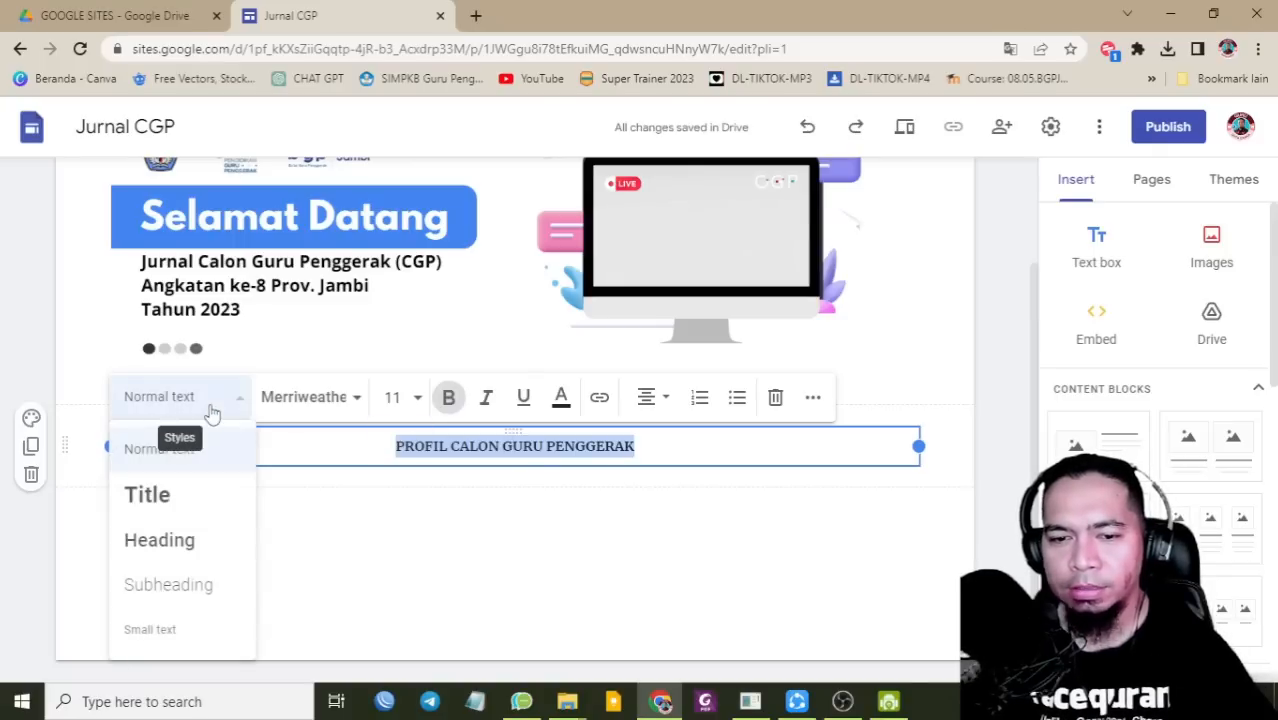
left_click(175, 550)
left_click(348, 405)
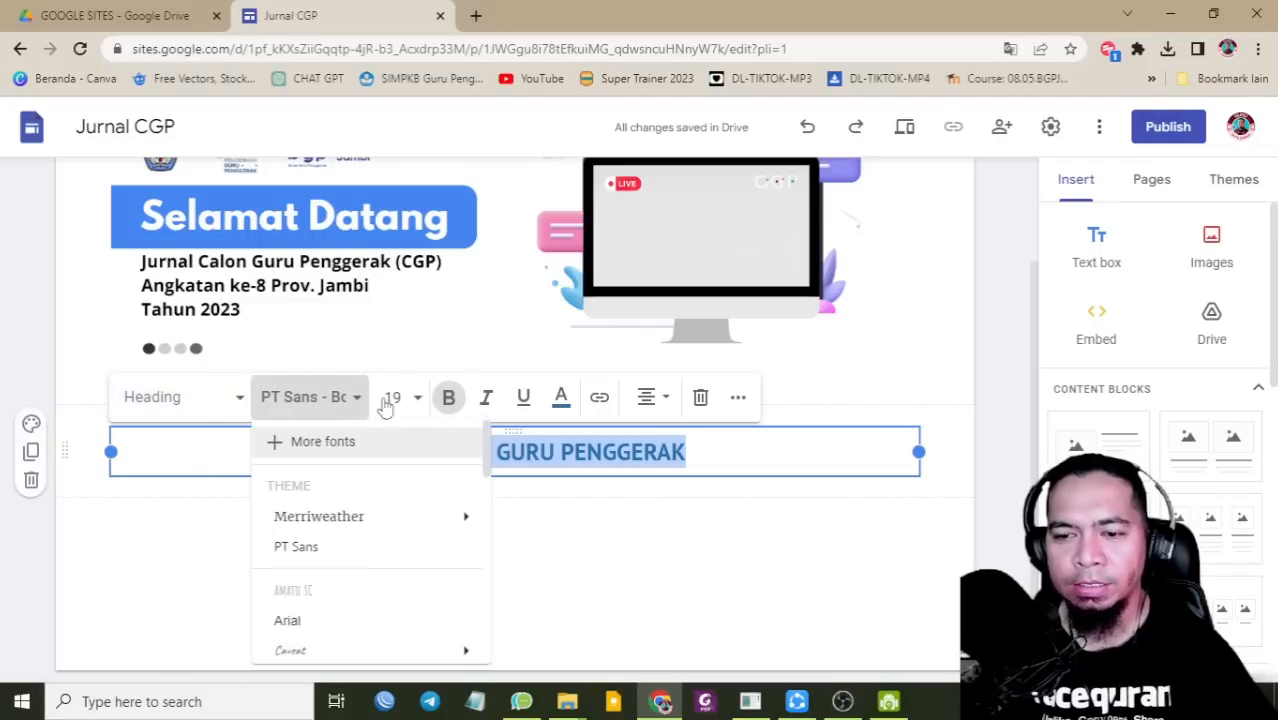
left_click(604, 542)
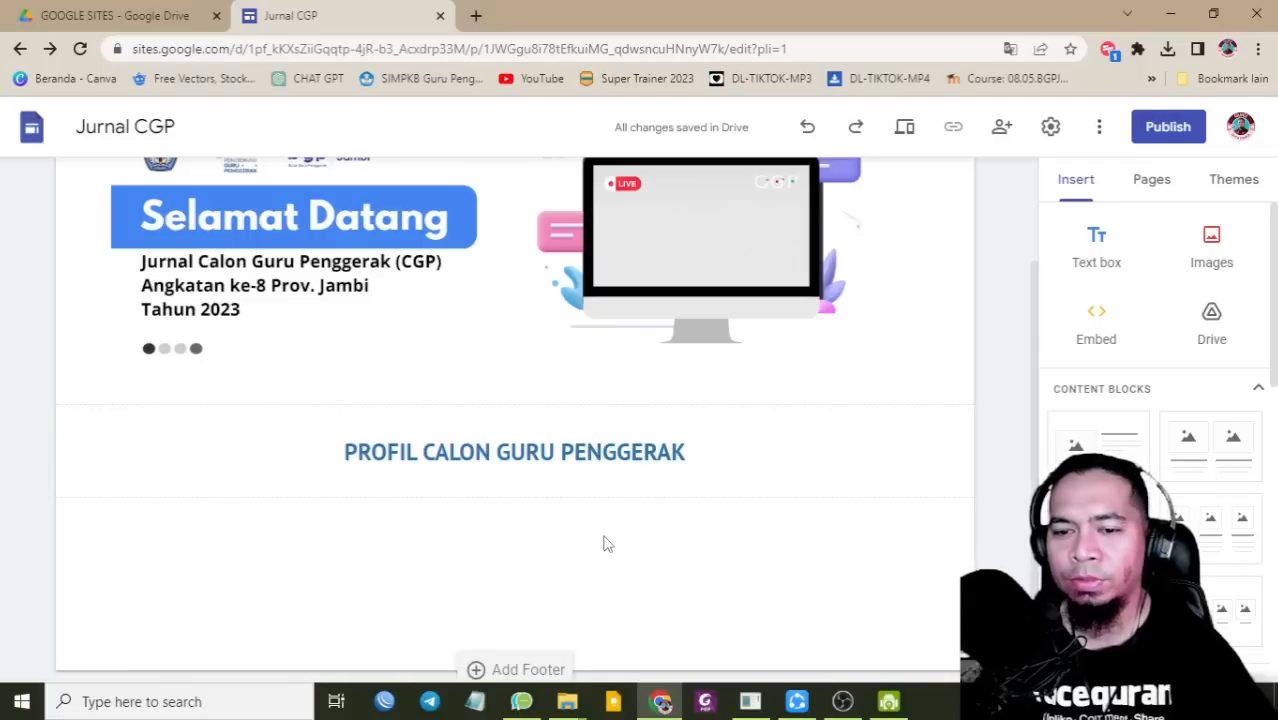
left_click(578, 455)
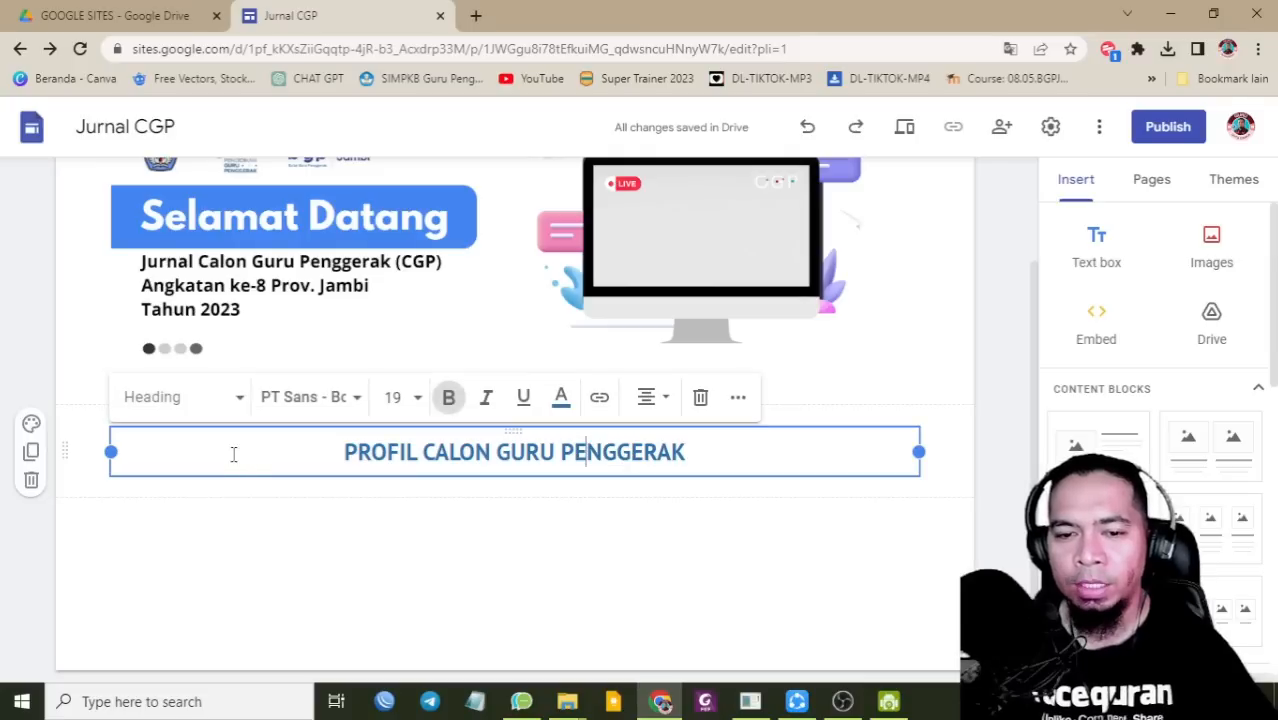
Step: Give the heading's section the blue Style 3 background colour
left_click(31, 423)
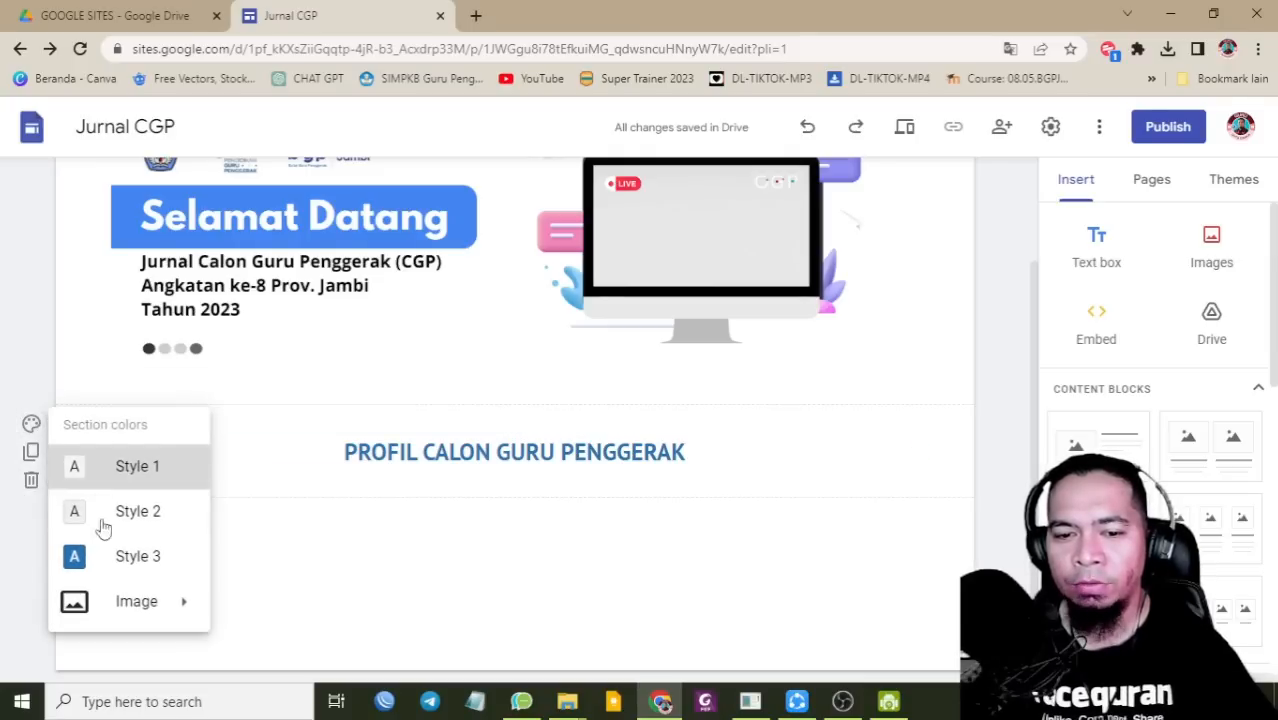
left_click(124, 560)
left_click(31, 423)
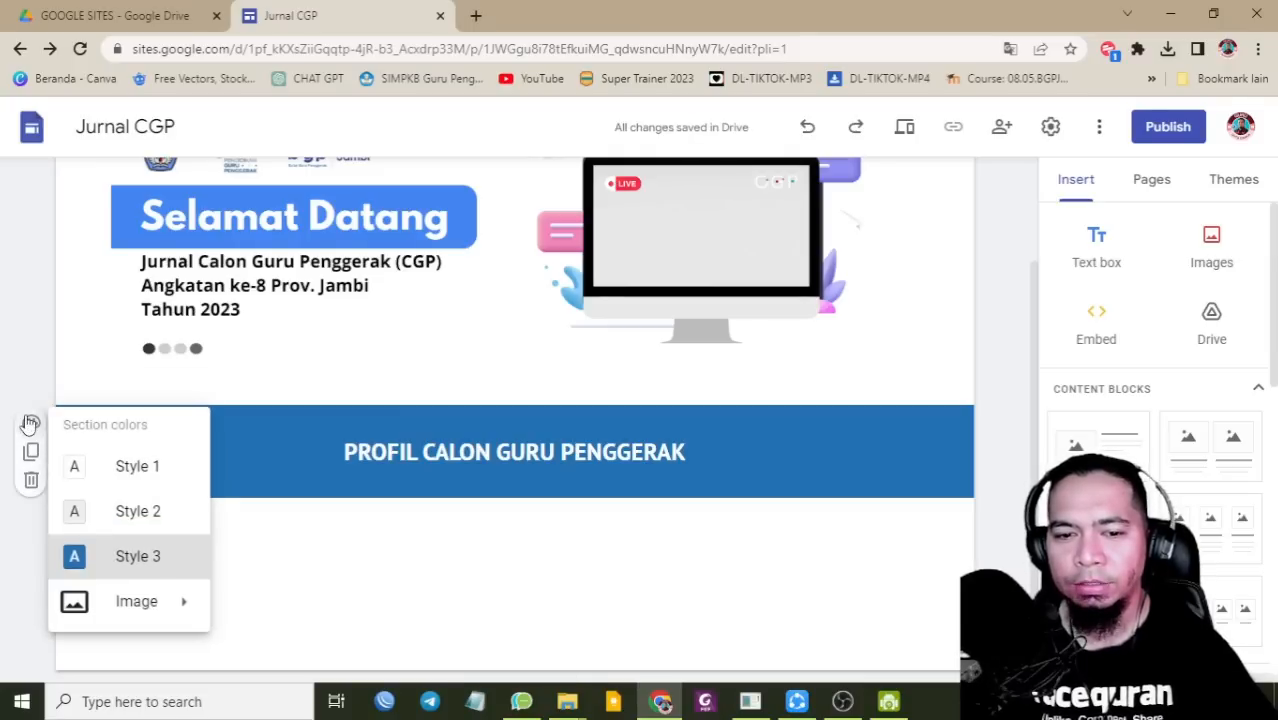
left_click(112, 512)
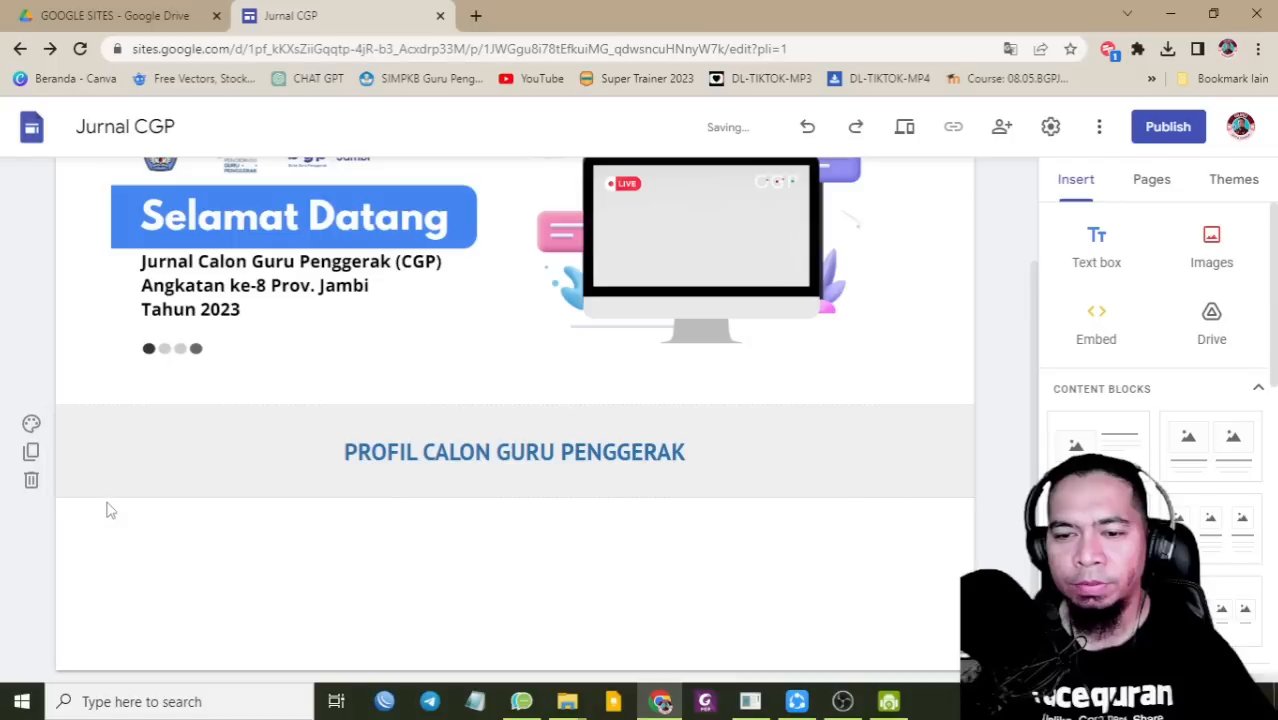
left_click(31, 423)
left_click(125, 558)
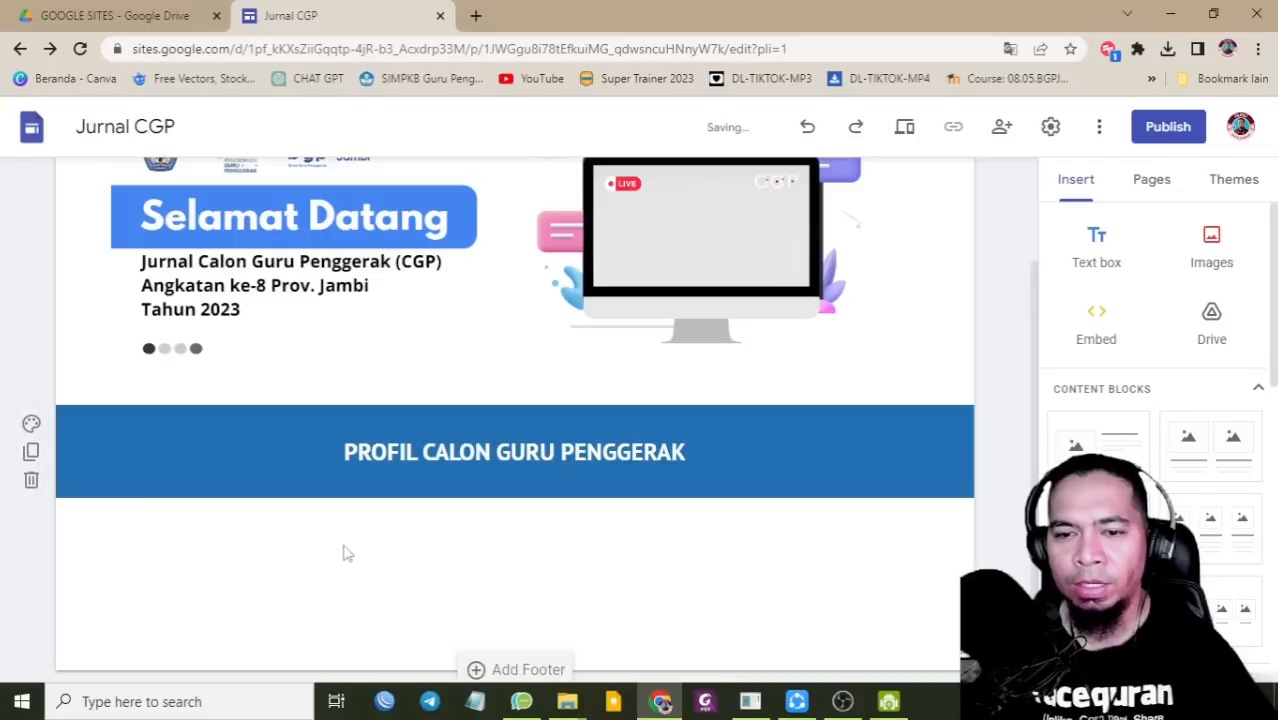
scroll(599, 422, "up", 2)
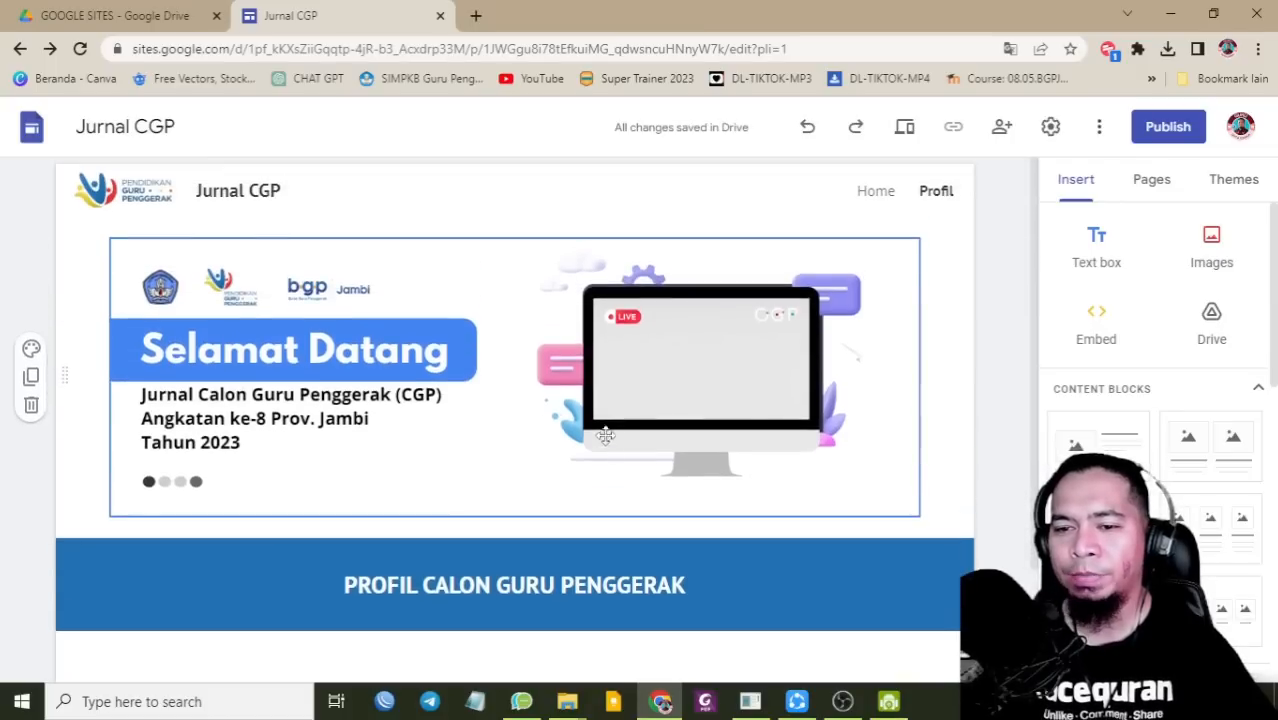
left_click(469, 363)
scroll(585, 536, "down", 2)
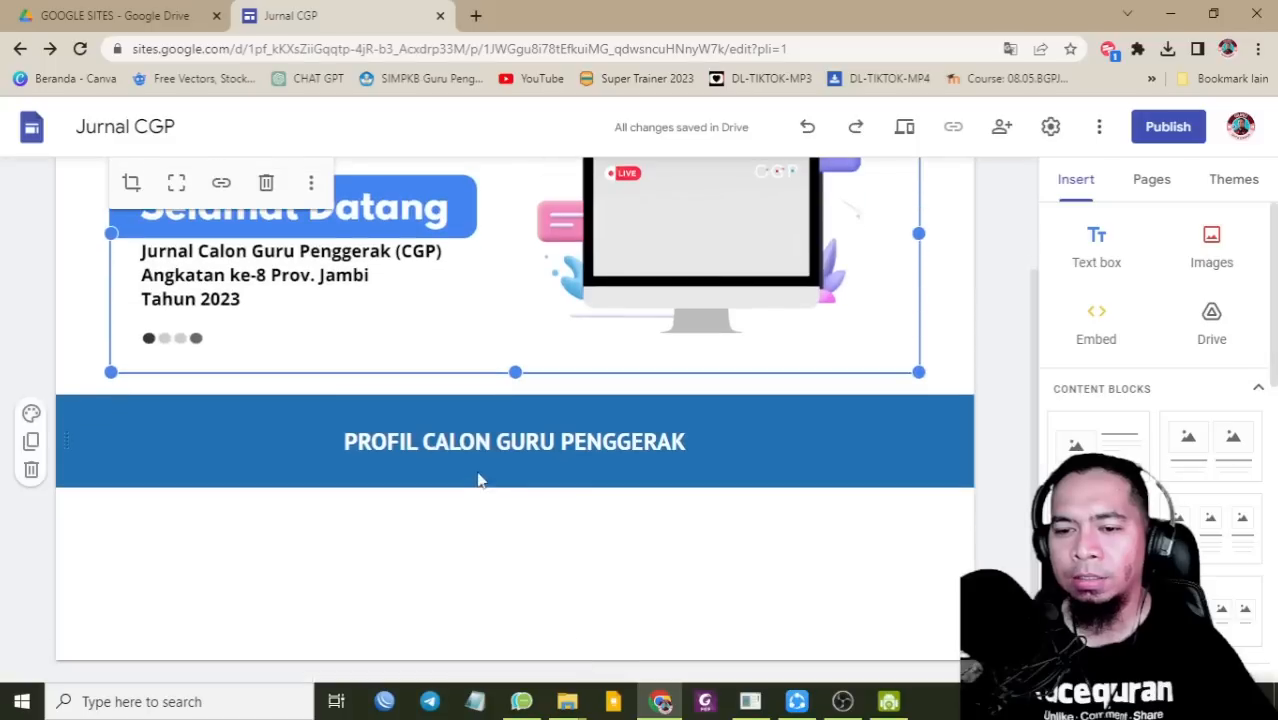
left_click(436, 540)
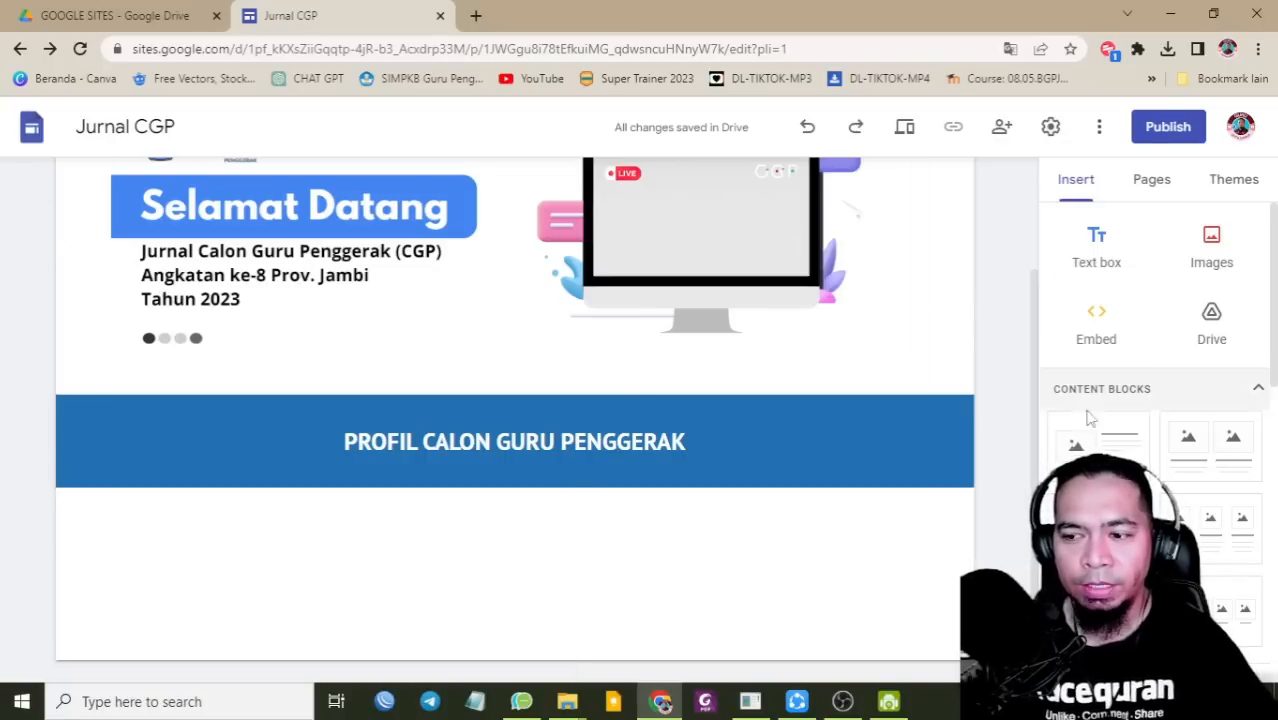
Step: Choose YouTube in the Insert panel to add a video to the Profil page
scroll(1097, 442, "down", 5)
scroll(1100, 435, "down", 3)
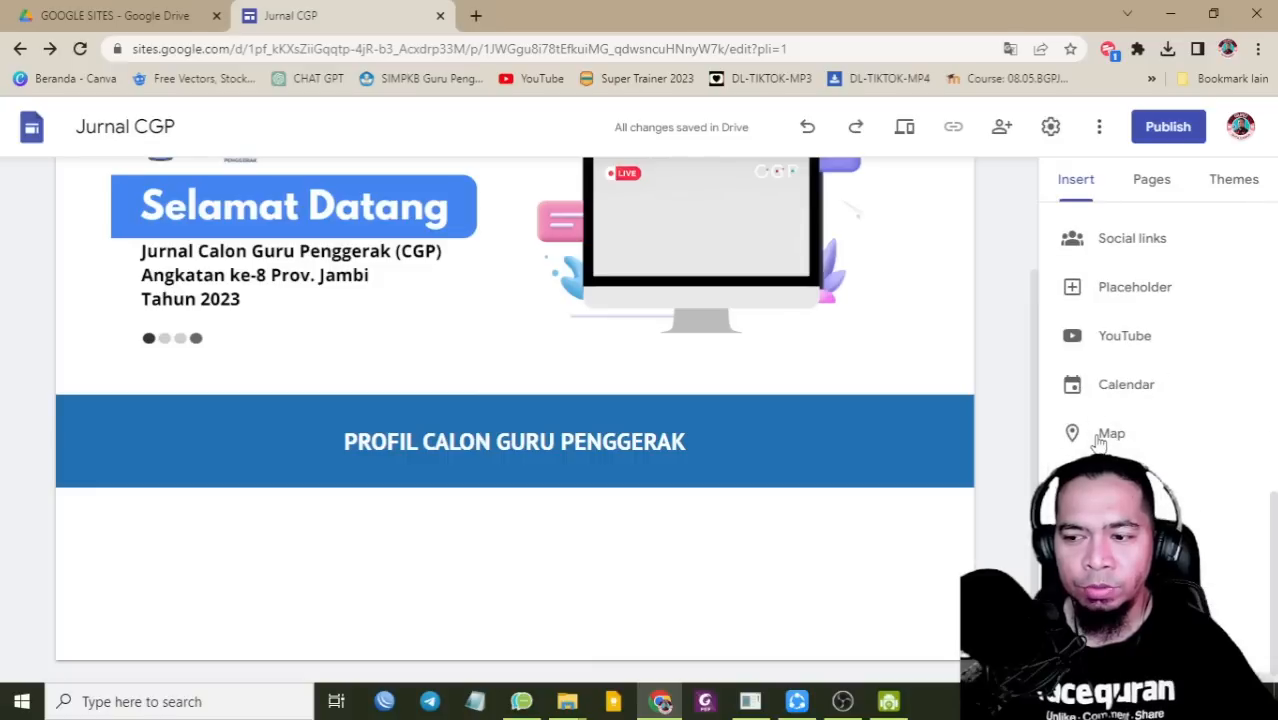
left_click(1112, 340)
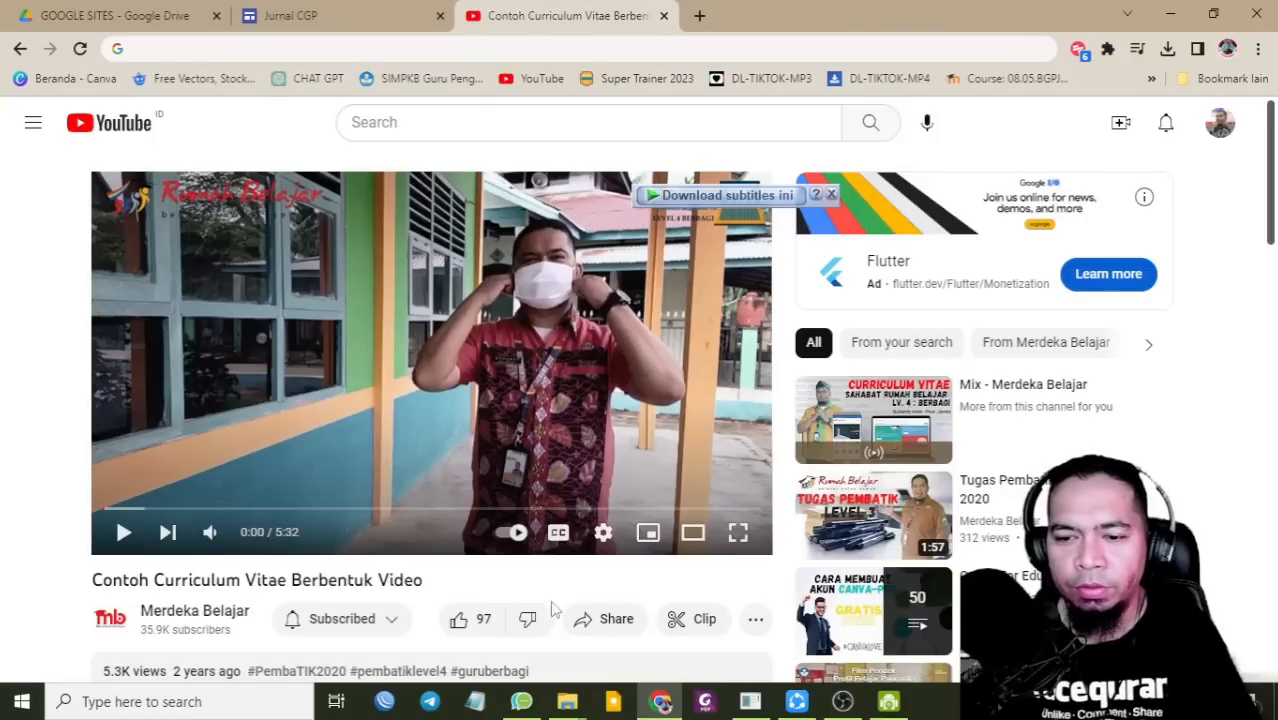
Step: Copy the share link of 'Contoh Curriculum Vitae Berbentuk Video' and return to the site editor
left_click(614, 618)
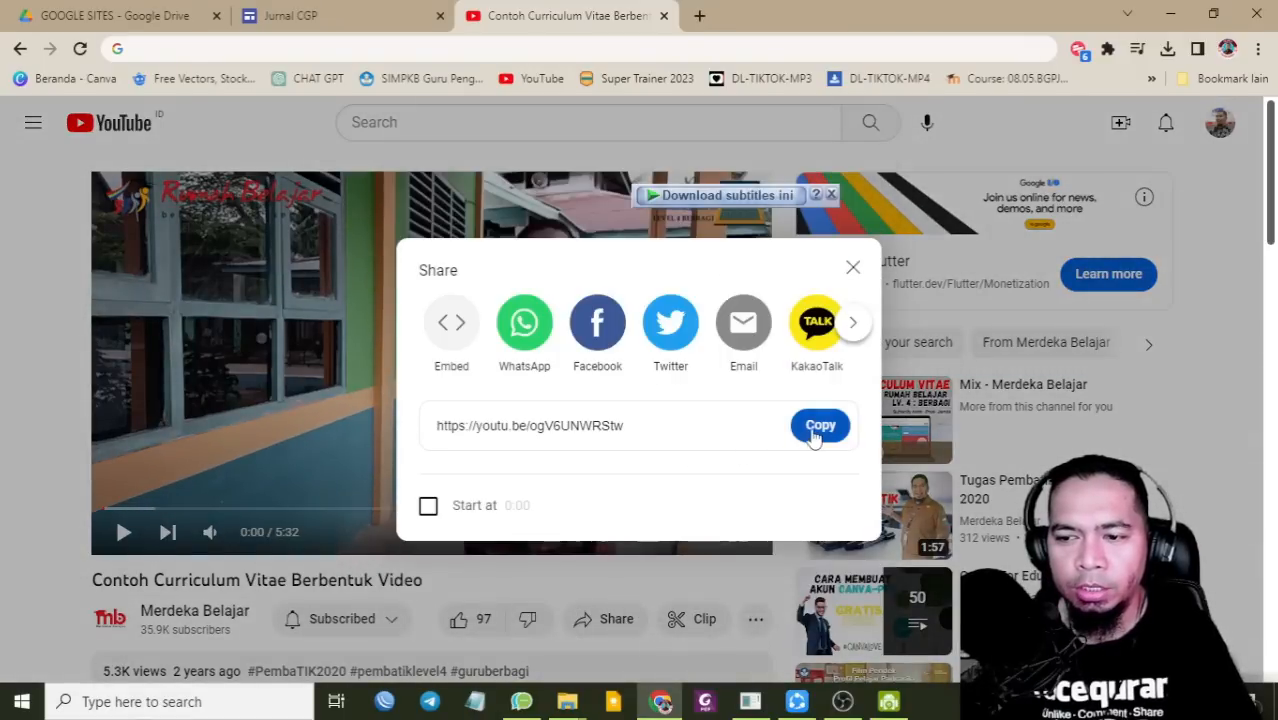
left_click(818, 426)
left_click(316, 12)
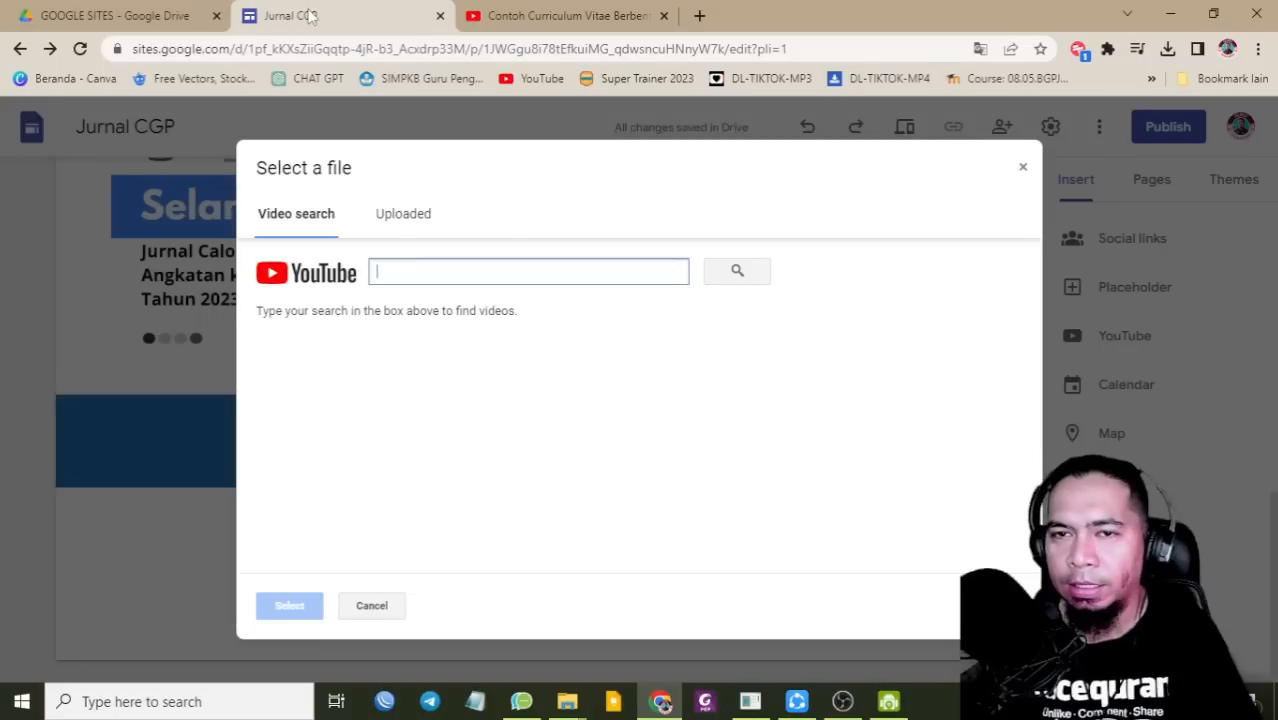
Step: Paste the copied link into the YouTube search and insert the CV video
right_click(398, 273)
left_click(468, 439)
left_click(739, 275)
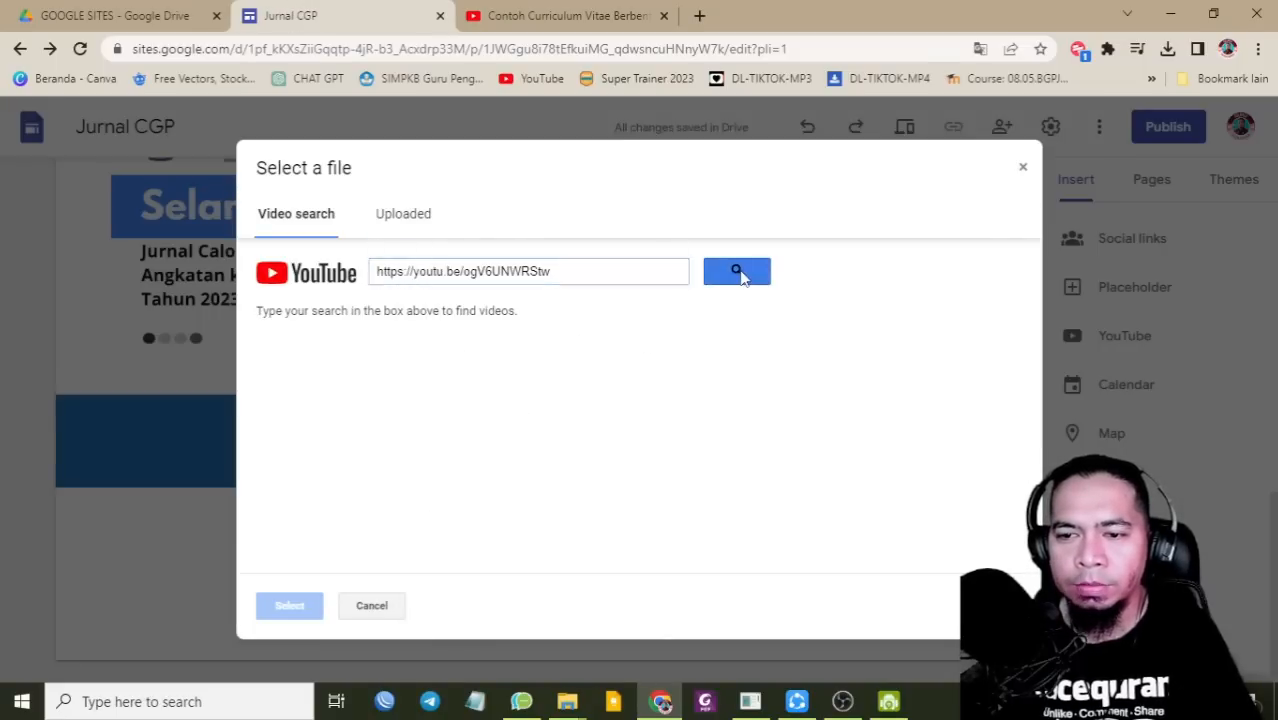
left_click(400, 350)
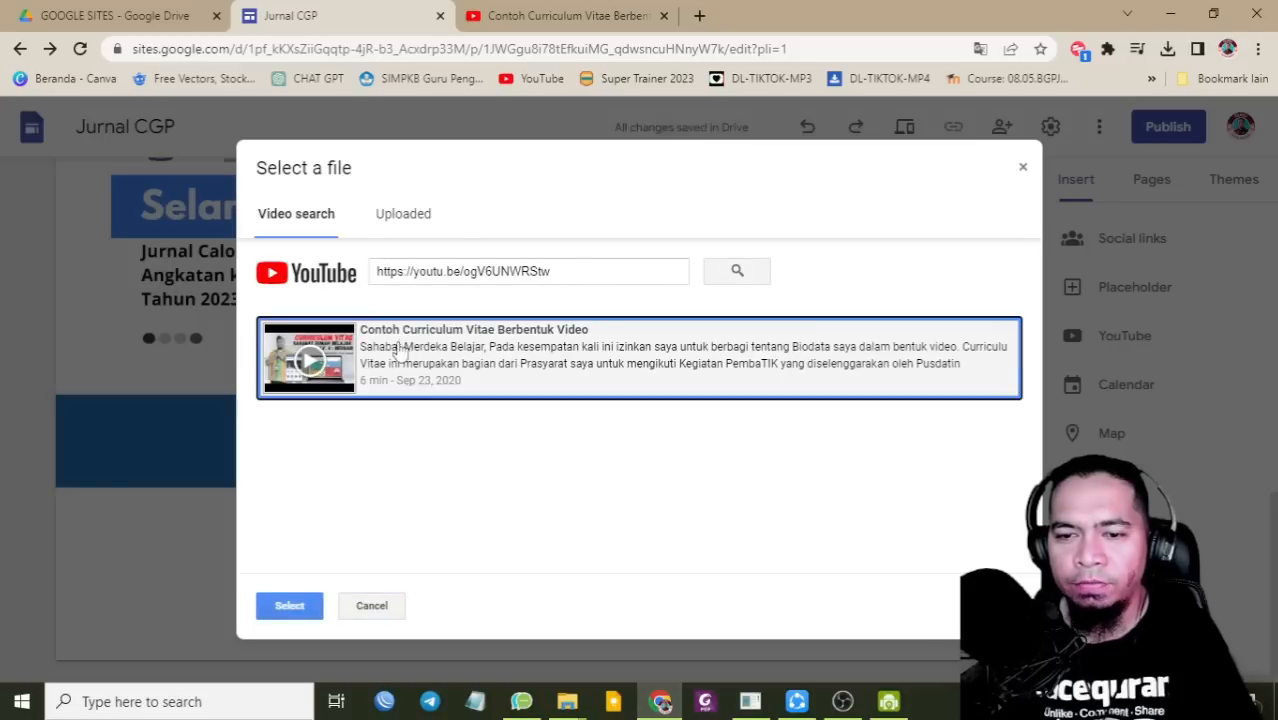
left_click(300, 607)
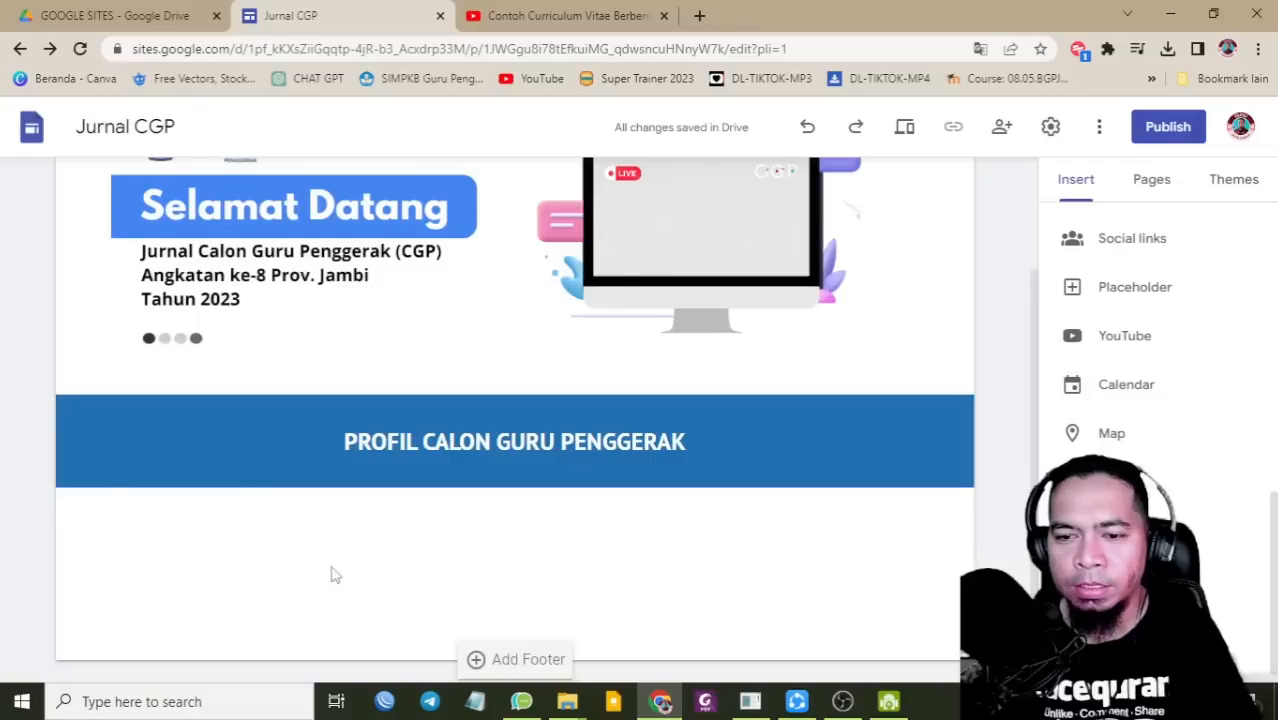
Step: Drag the video into its own section below the blue heading
left_click_drag(457, 383, 770, 361)
scroll(770, 361, "up", 3)
scroll(505, 276, "down", 4)
left_click_drag(505, 276, 409, 565)
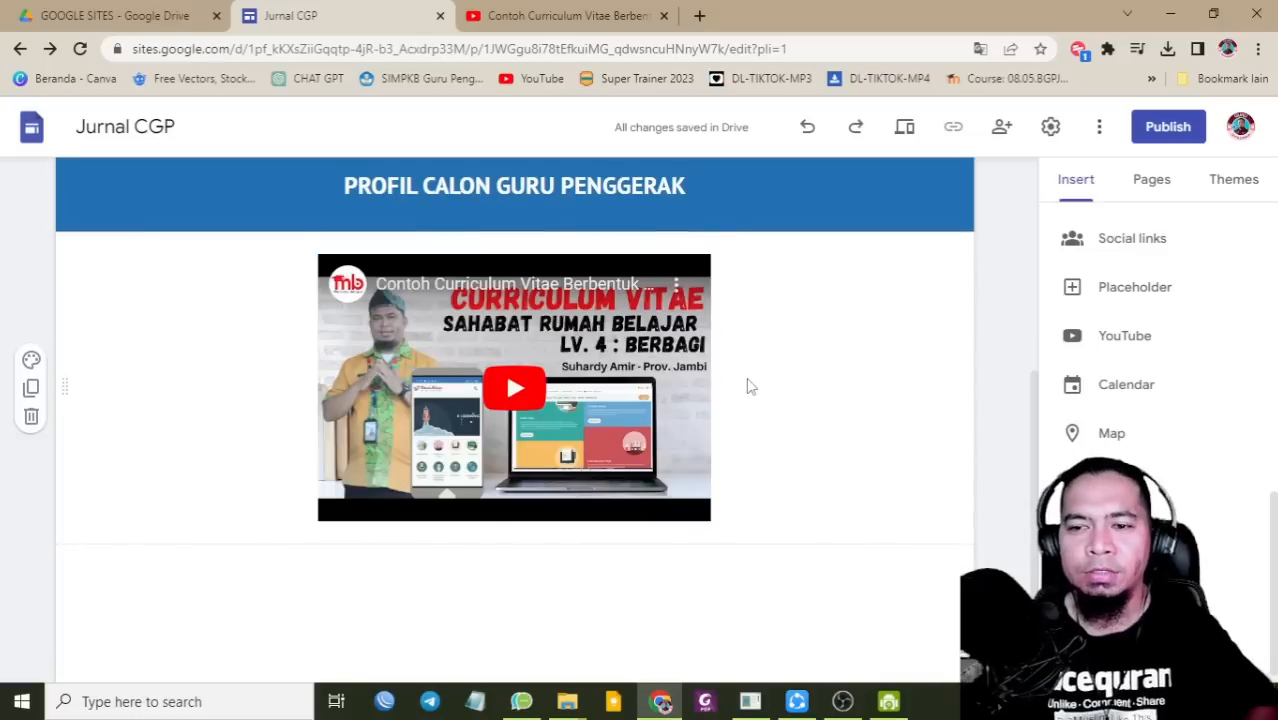
scroll(585, 467, "up", 3)
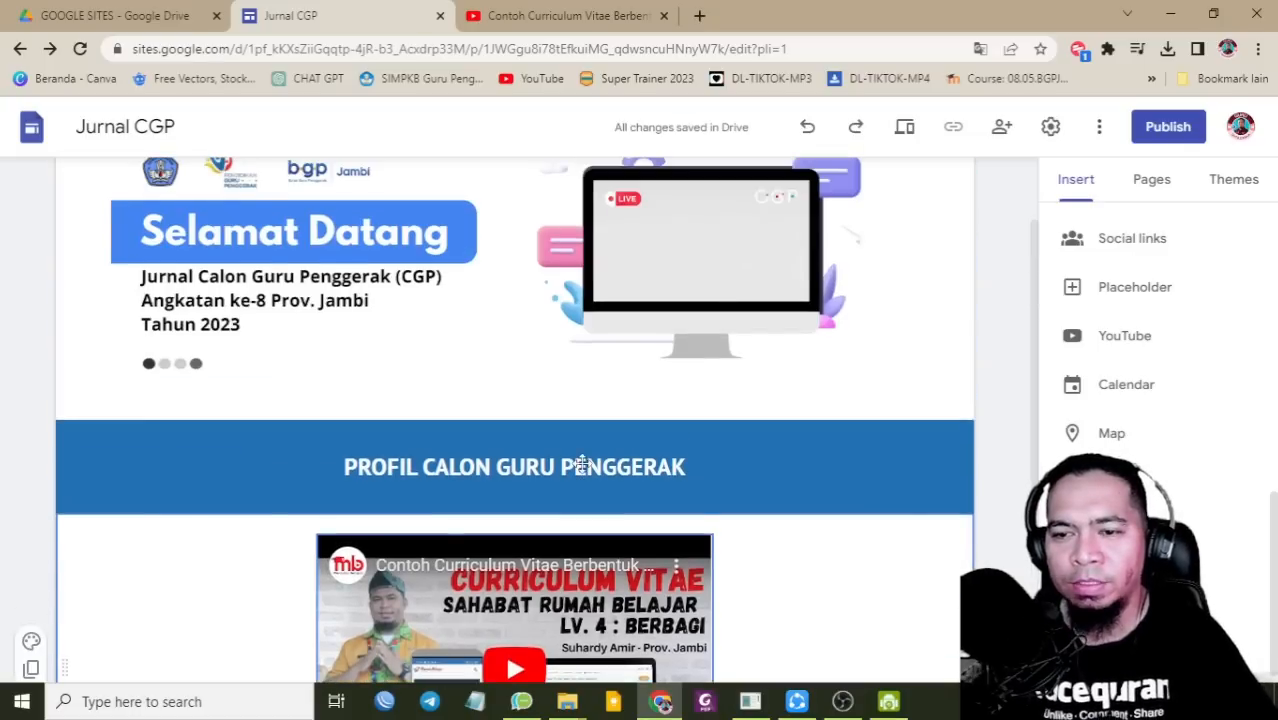
scroll(581, 467, "down", 3)
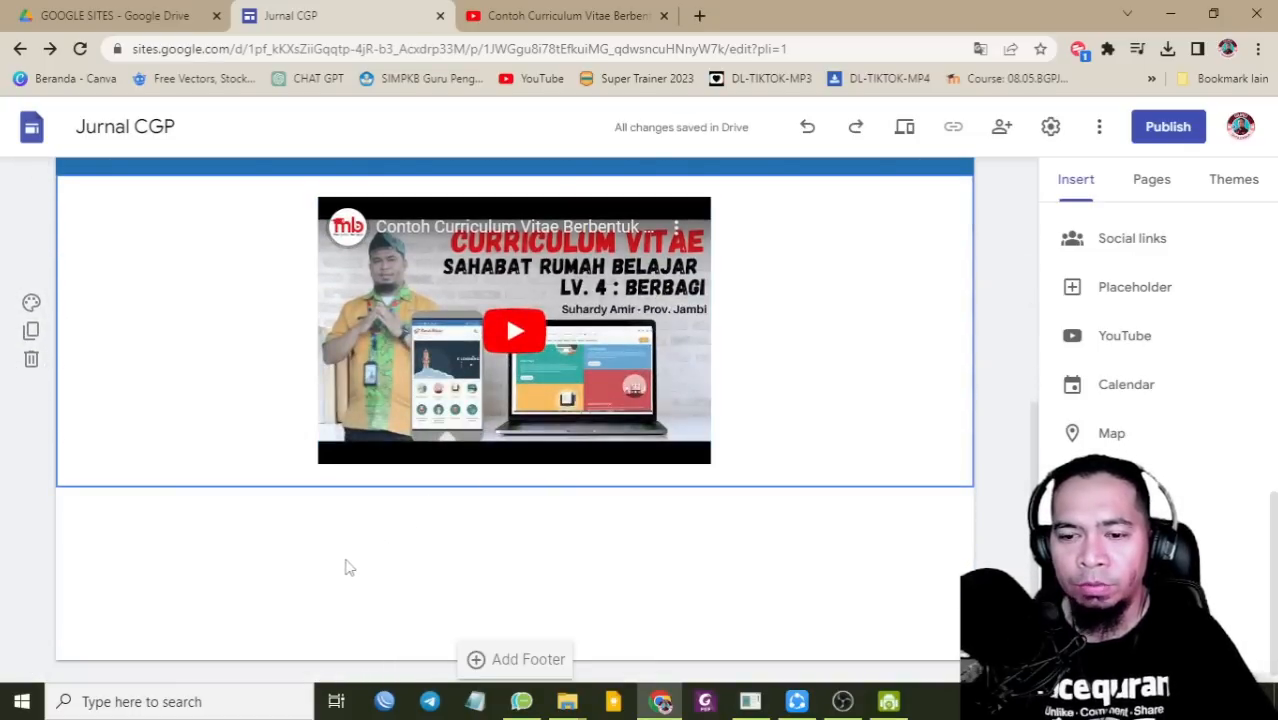
scroll(1127, 380, "up", 5)
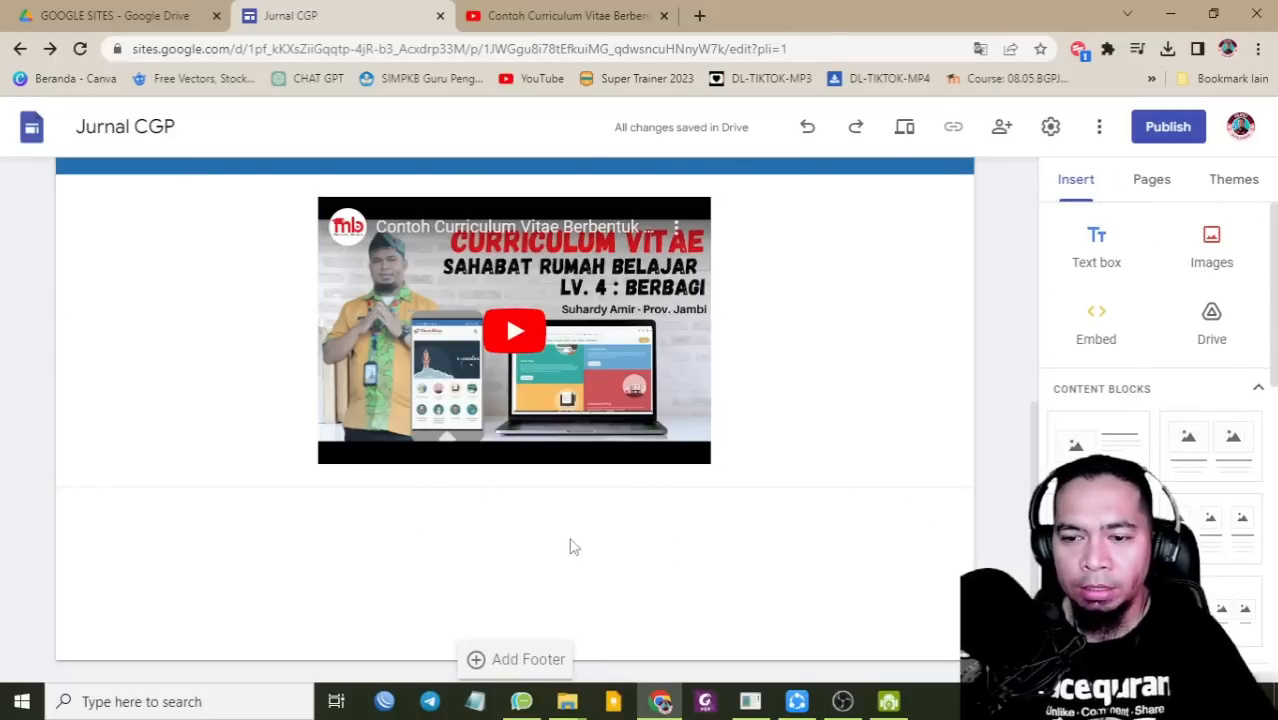
scroll(1150, 380, "down", 1)
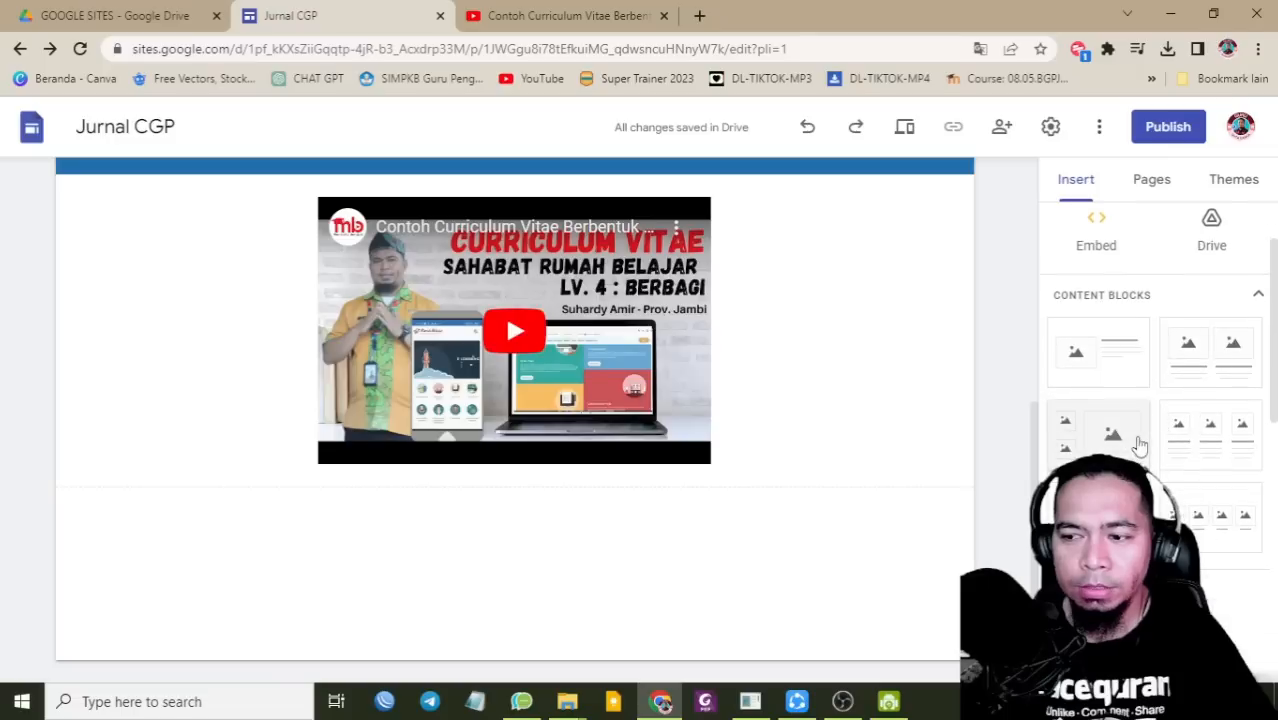
Step: Insert an image-and-text block, then upload the GURU DUTA CANVA photo from Downloads and shrink it
left_click(1133, 353)
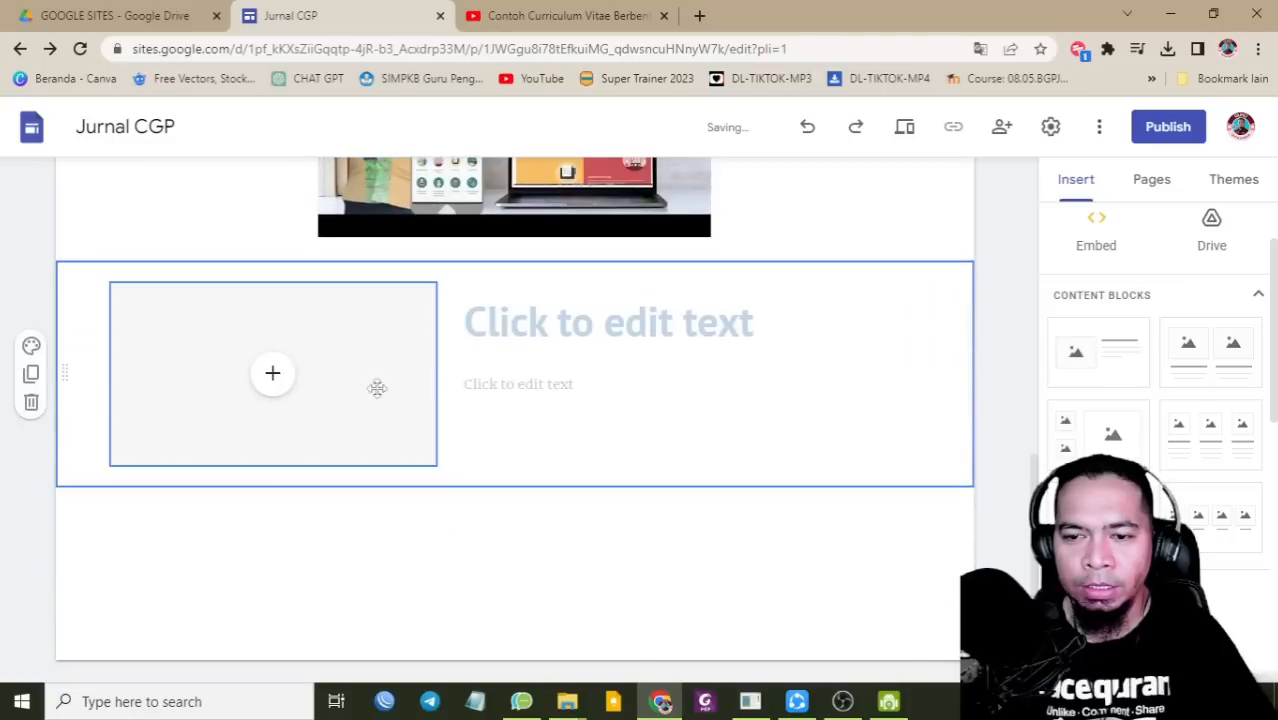
left_click(273, 376)
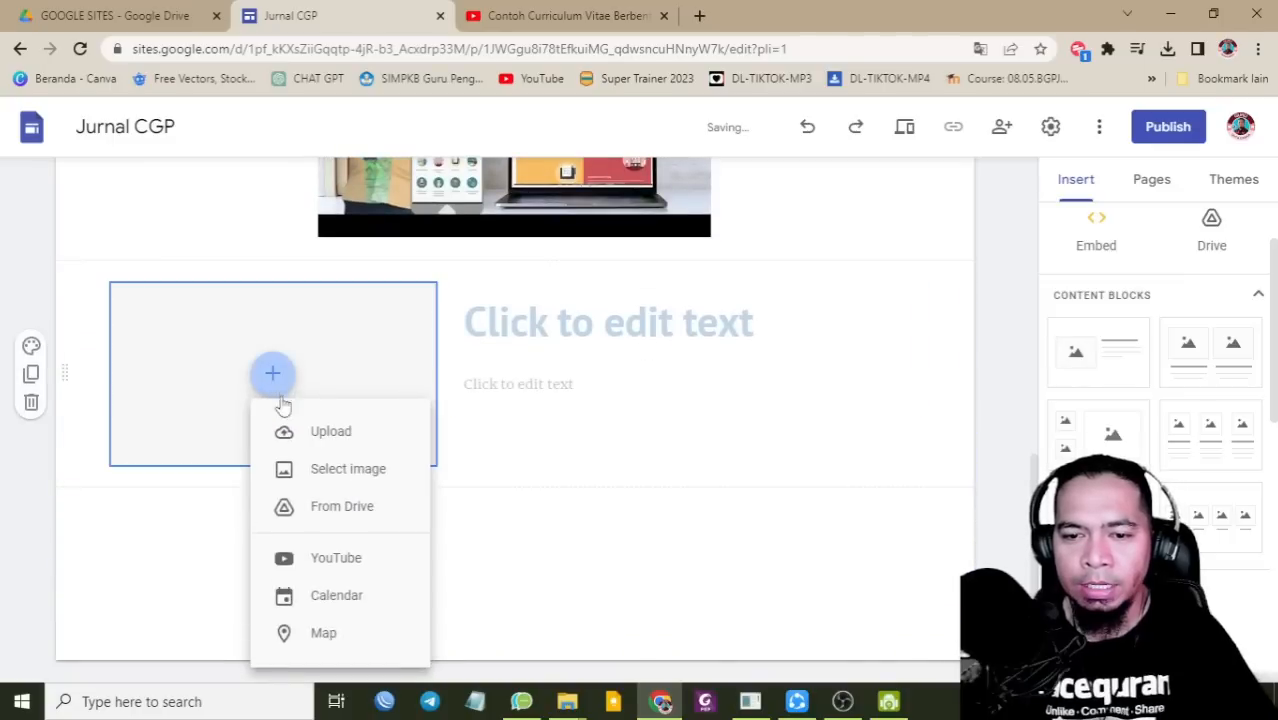
left_click(338, 440)
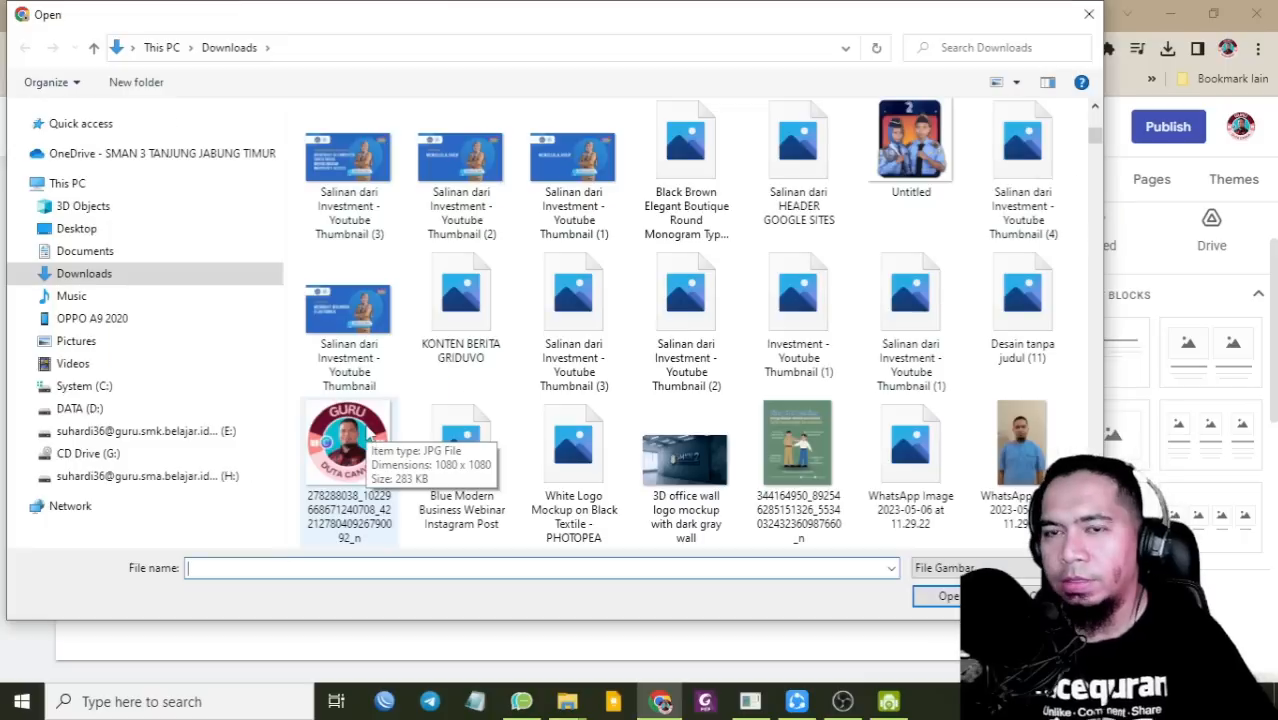
left_click(370, 436)
left_click(940, 596)
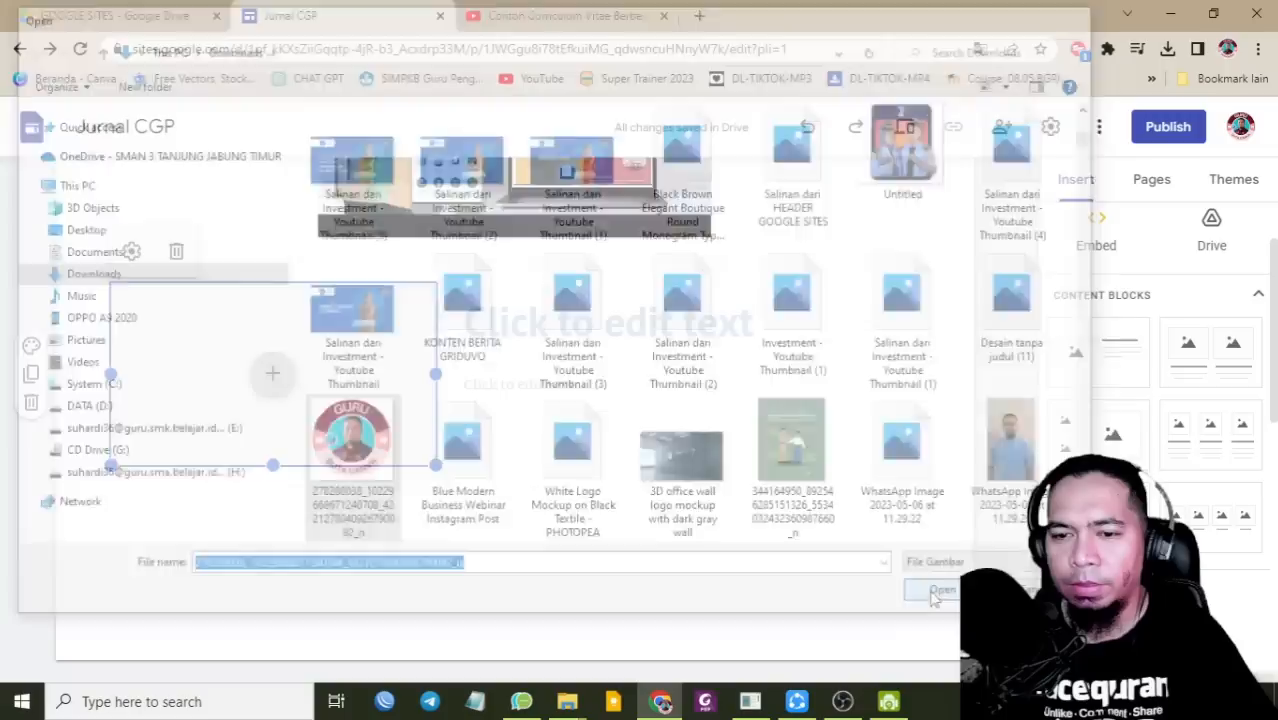
left_click_drag(436, 465, 378, 535)
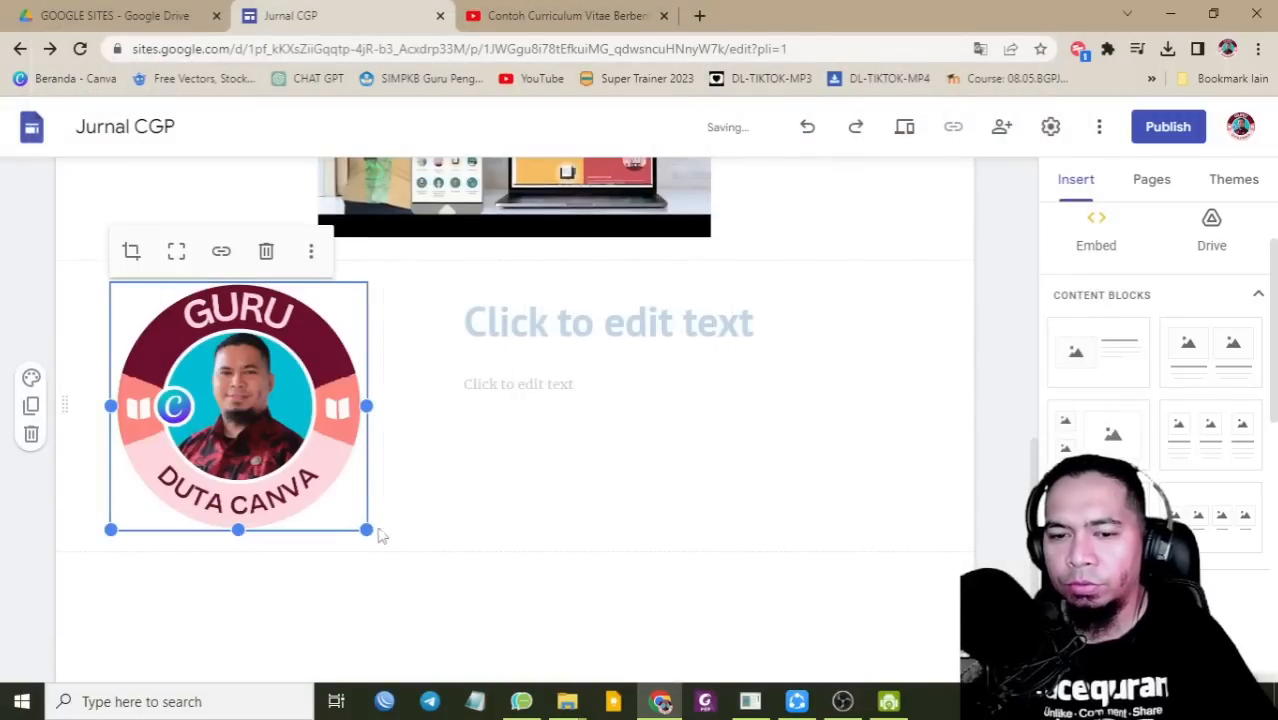
left_click(533, 448)
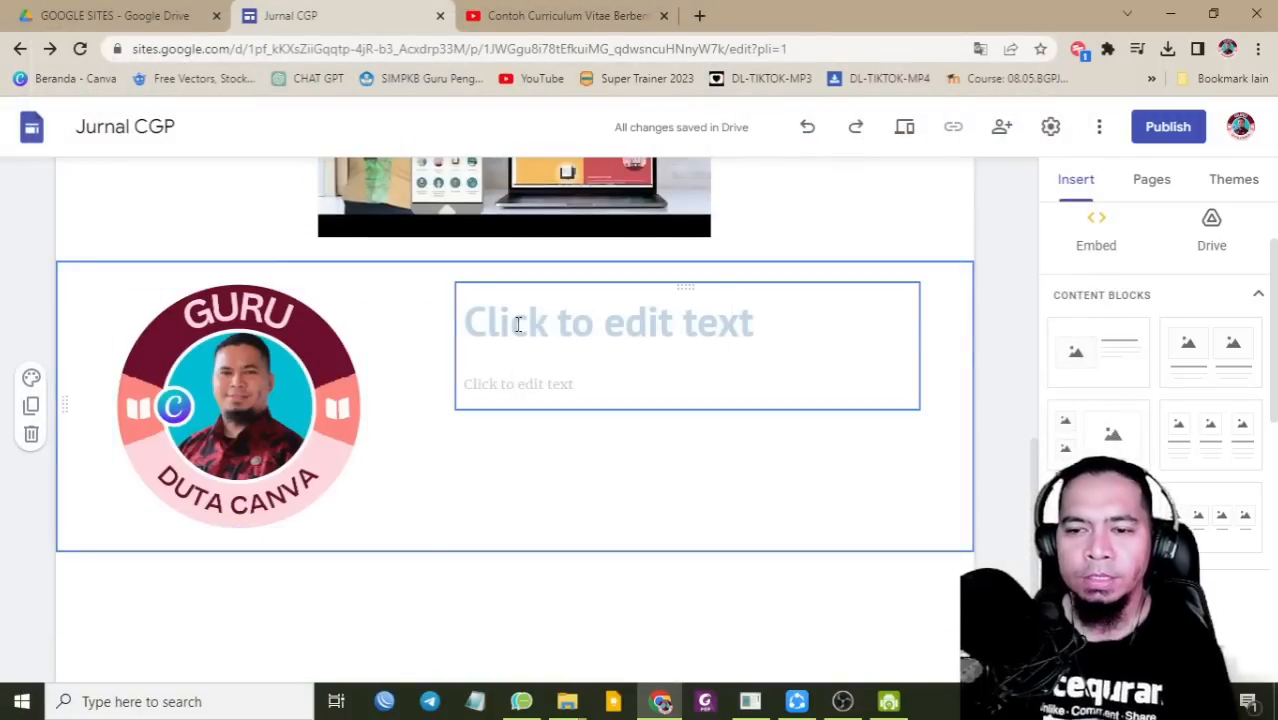
Step: Enter the teacher's name as the block heading, paste the biography below it, and widen the text box
left_click(518, 324)
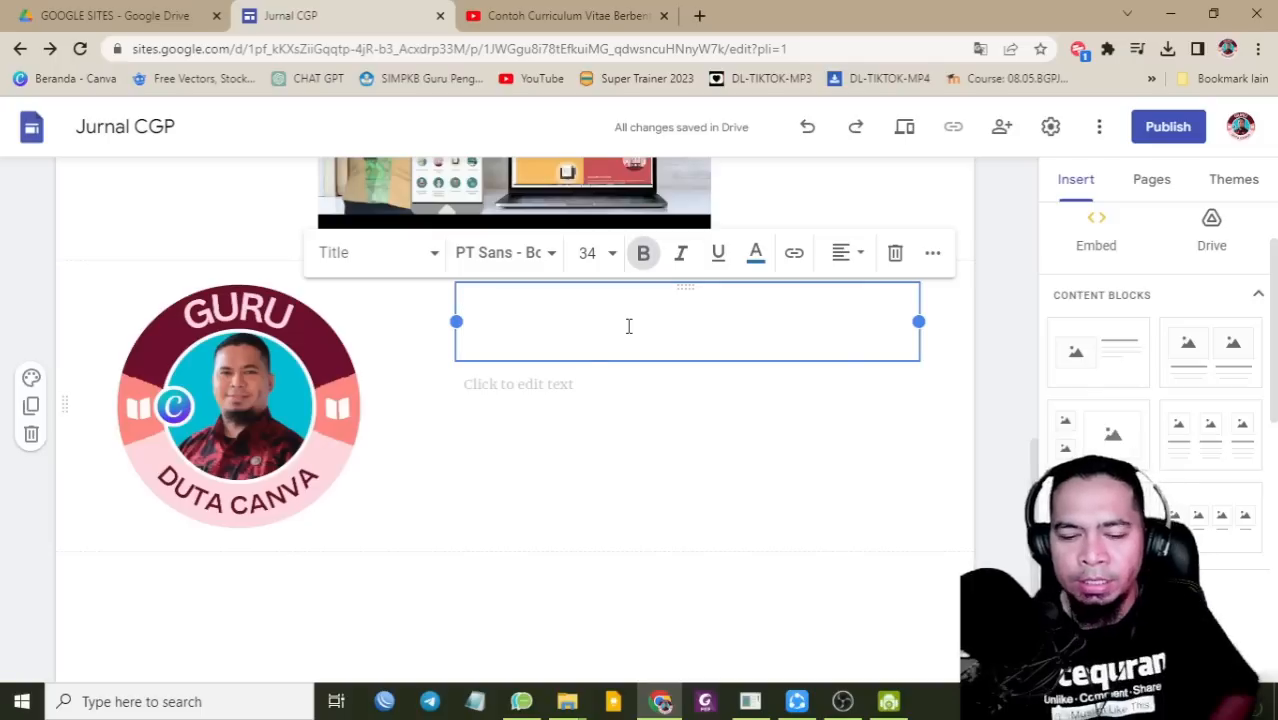
left_click(588, 486)
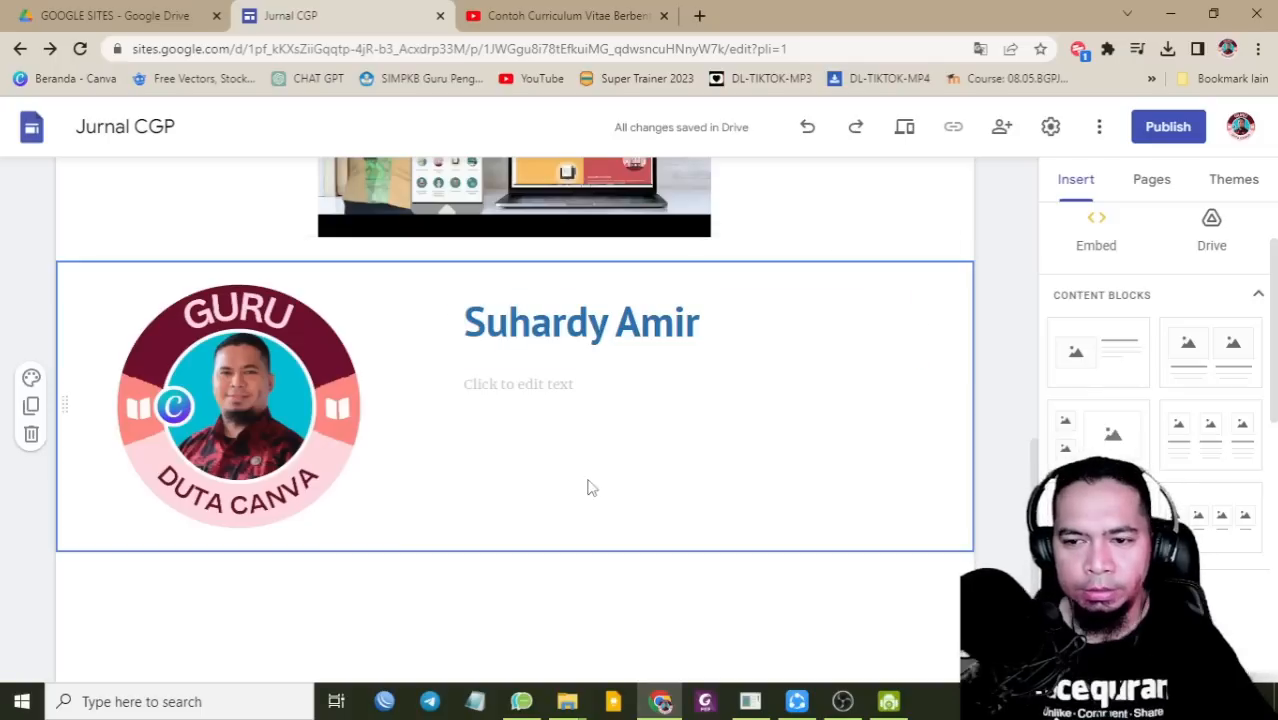
left_click(508, 391)
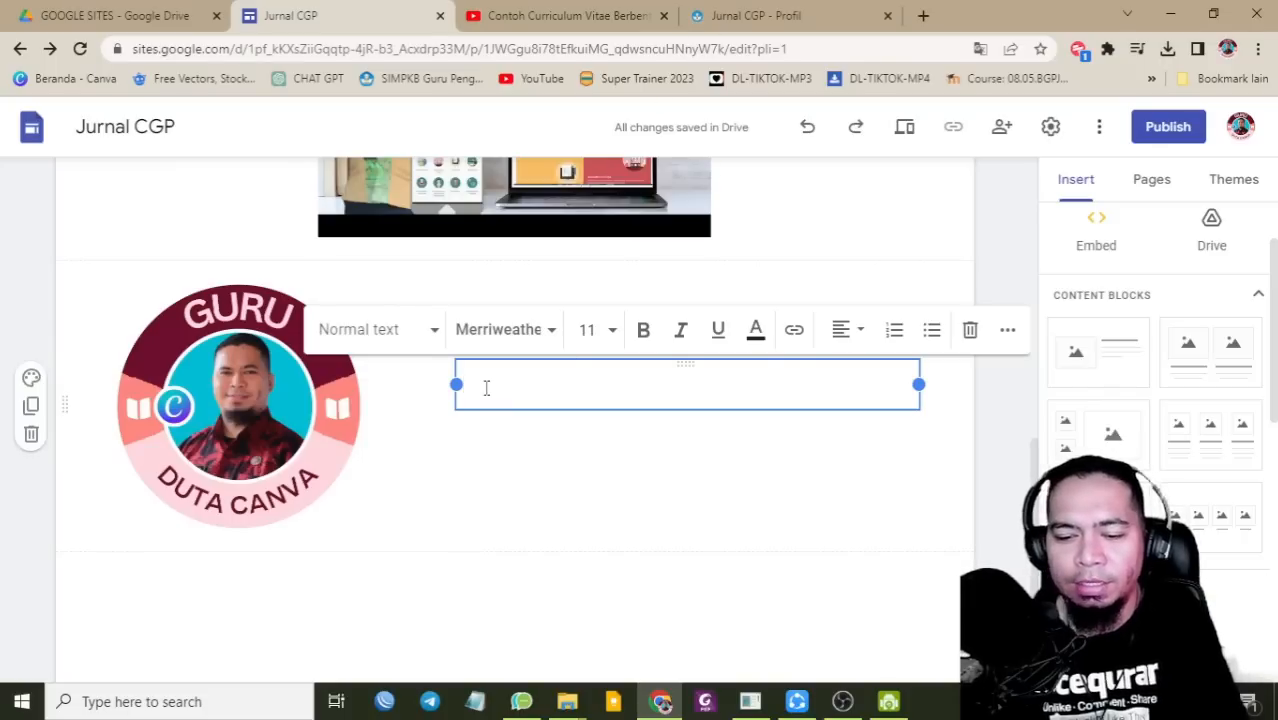
key("ctrl+v")
scroll(460, 513, "up", 3)
scroll(460, 513, "down", 1)
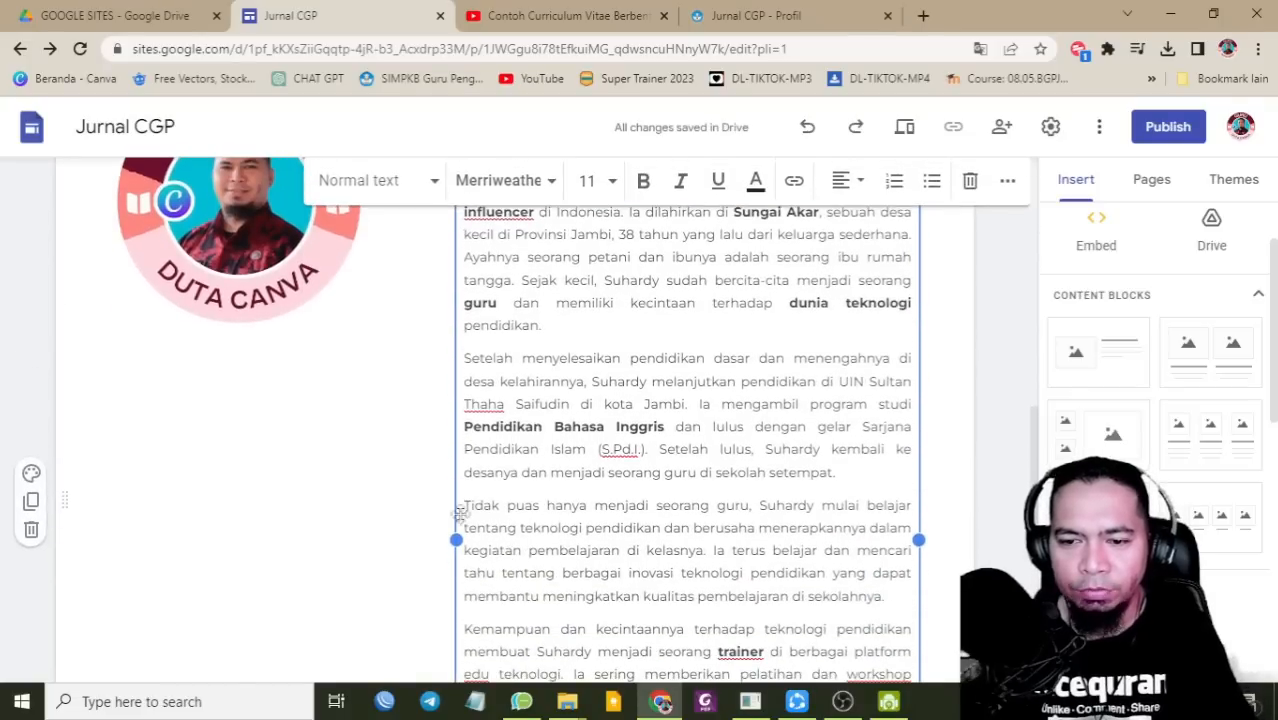
left_click_drag(457, 540, 395, 538)
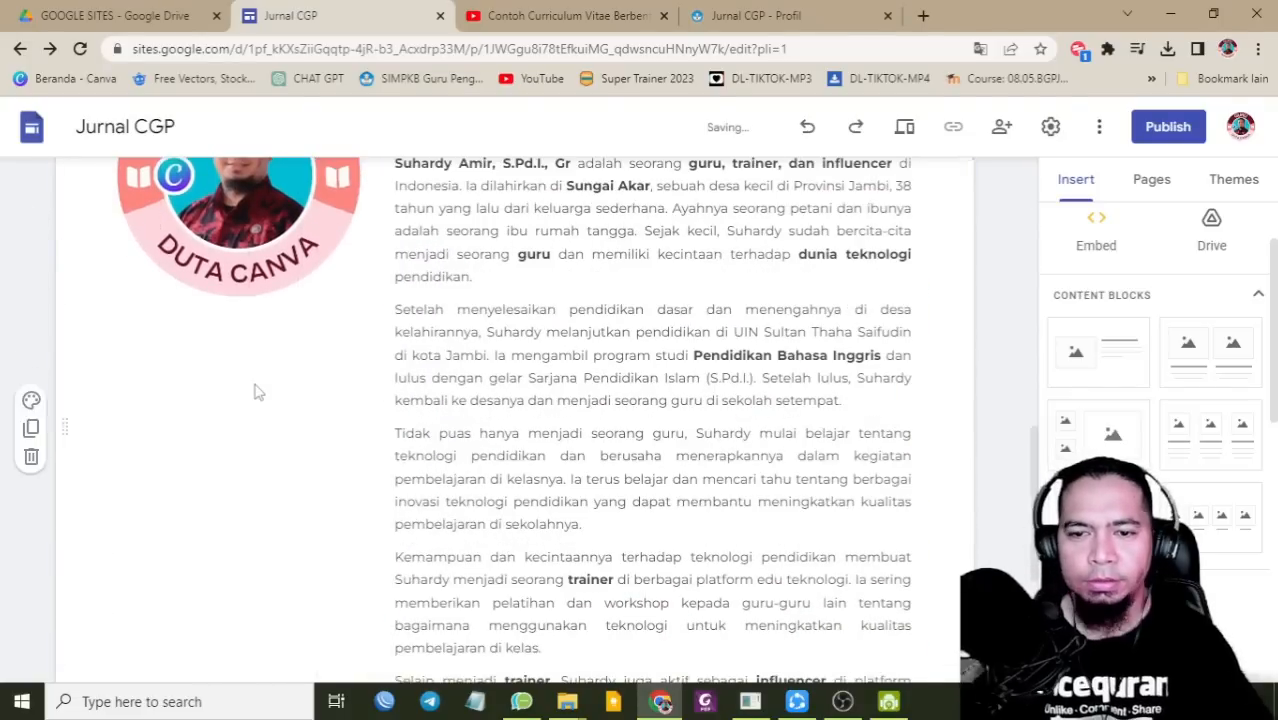
Step: Delete the section containing the CV YouTube video
scroll(320, 417, "up", 2)
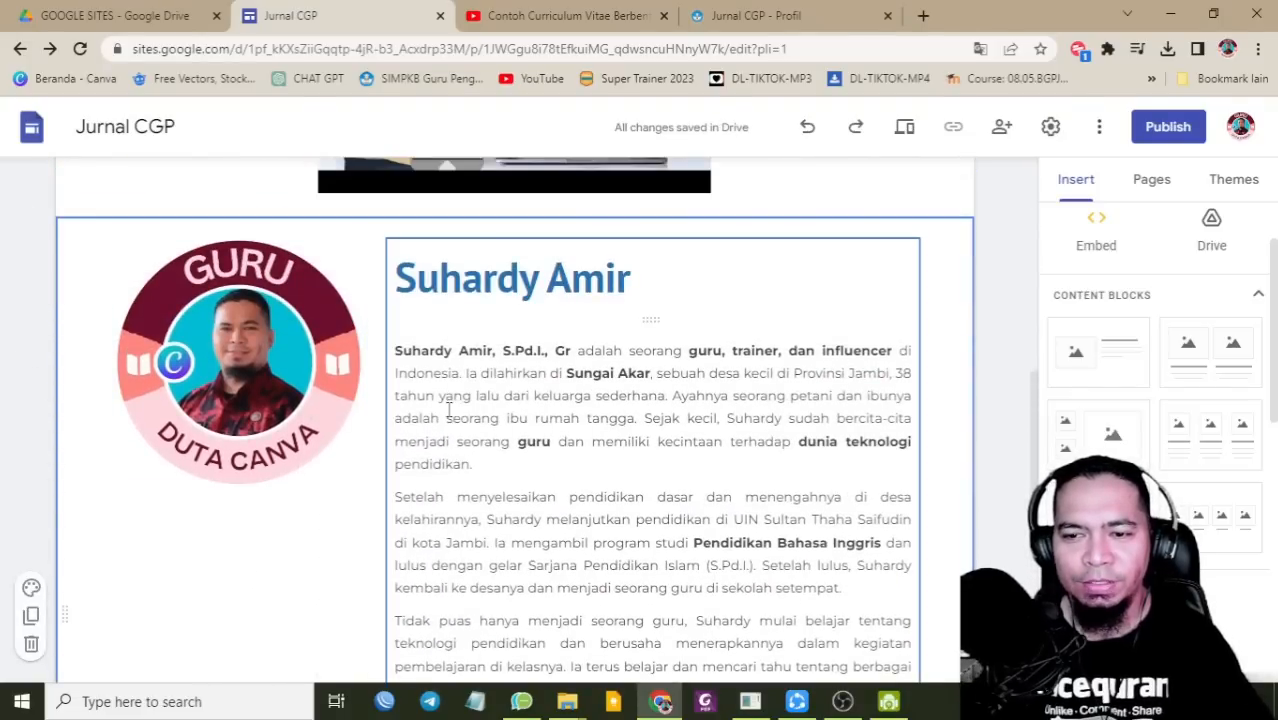
scroll(524, 410, "up", 6)
scroll(467, 385, "down", 2)
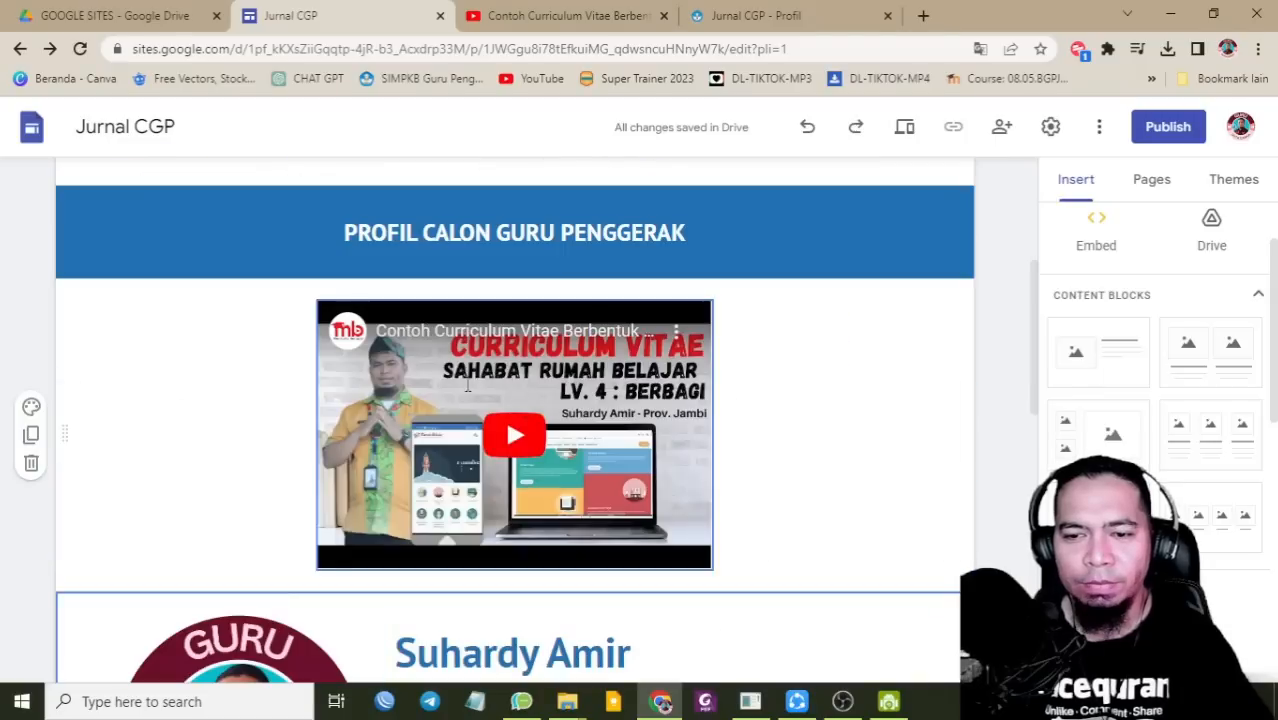
left_click(463, 383)
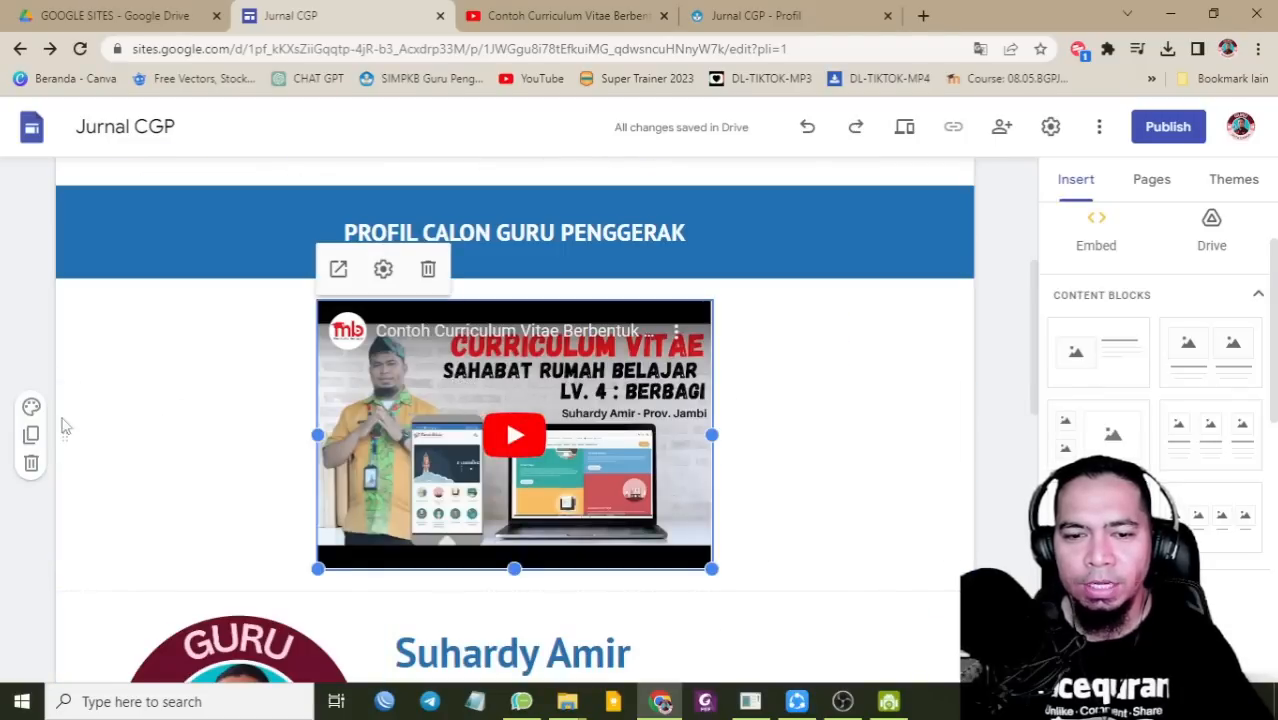
left_click(31, 463)
scroll(651, 407, "down", 5)
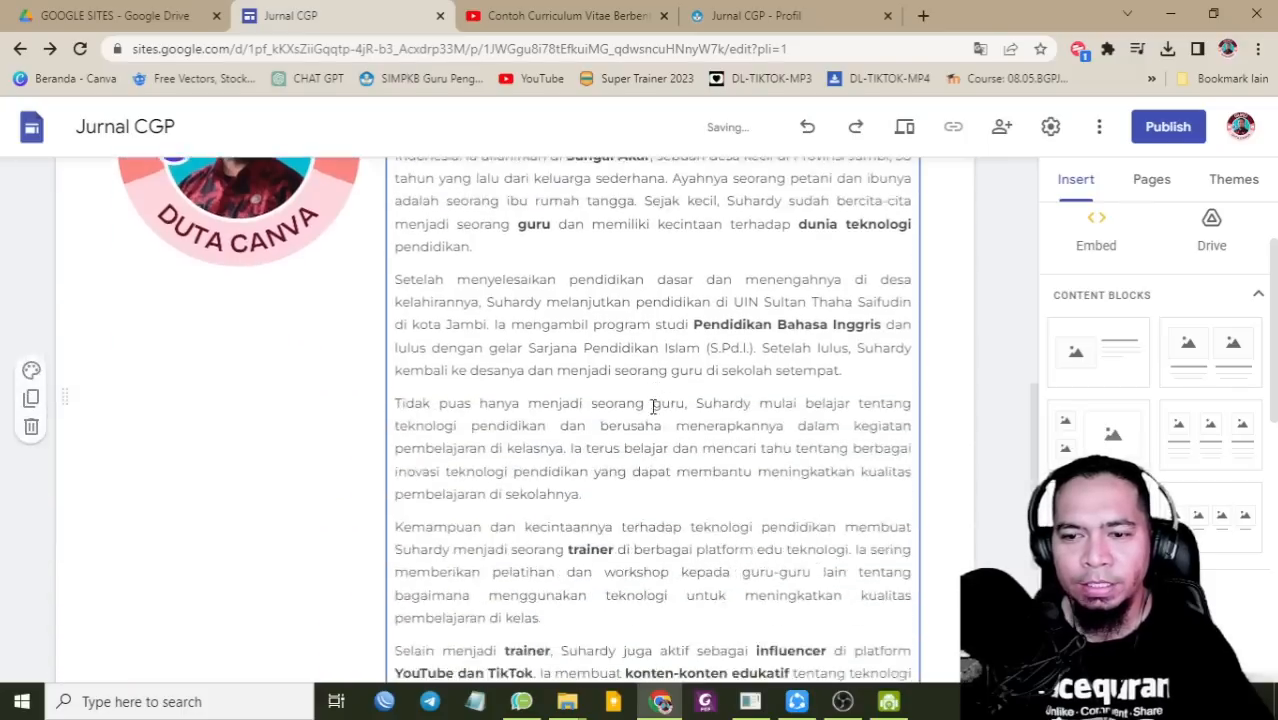
scroll(494, 511, "up", 6)
scroll(346, 477, "down", 6)
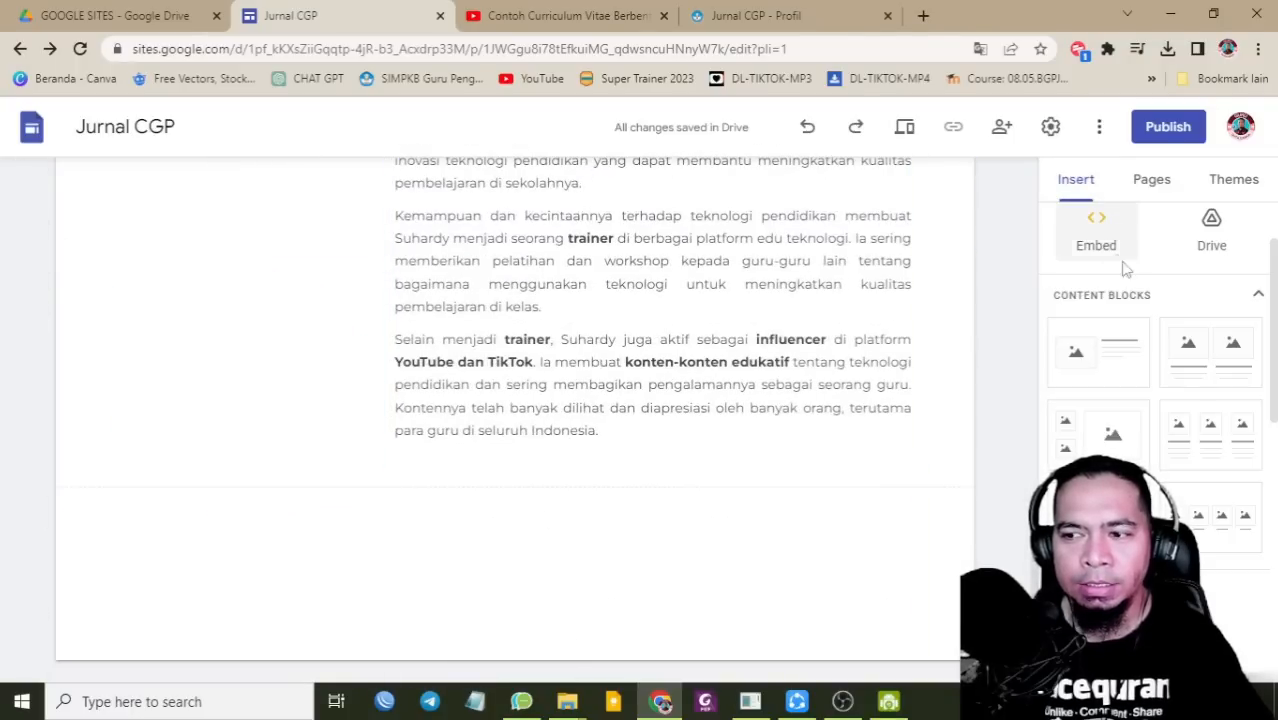
Step: Add a centred RIWAYAT PENDIDIKAN heading in a blue section below the biography
scroll(1120, 260, "up", 2)
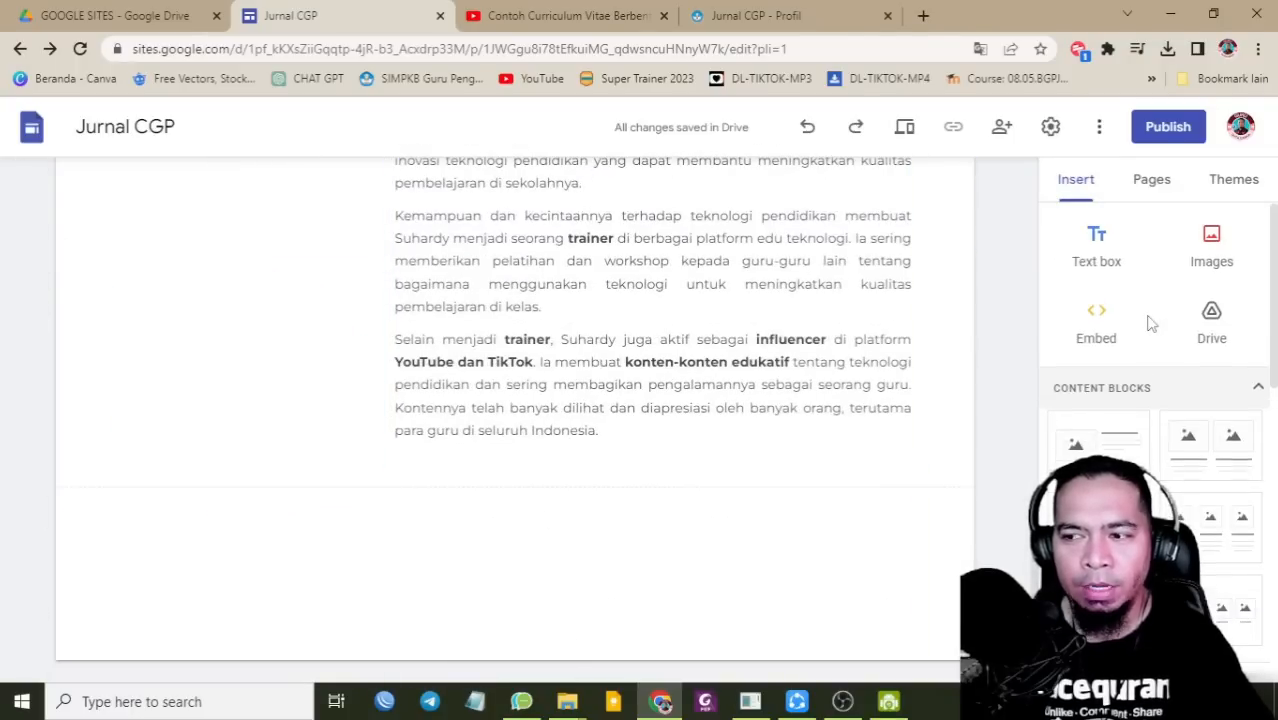
left_click(1102, 245)
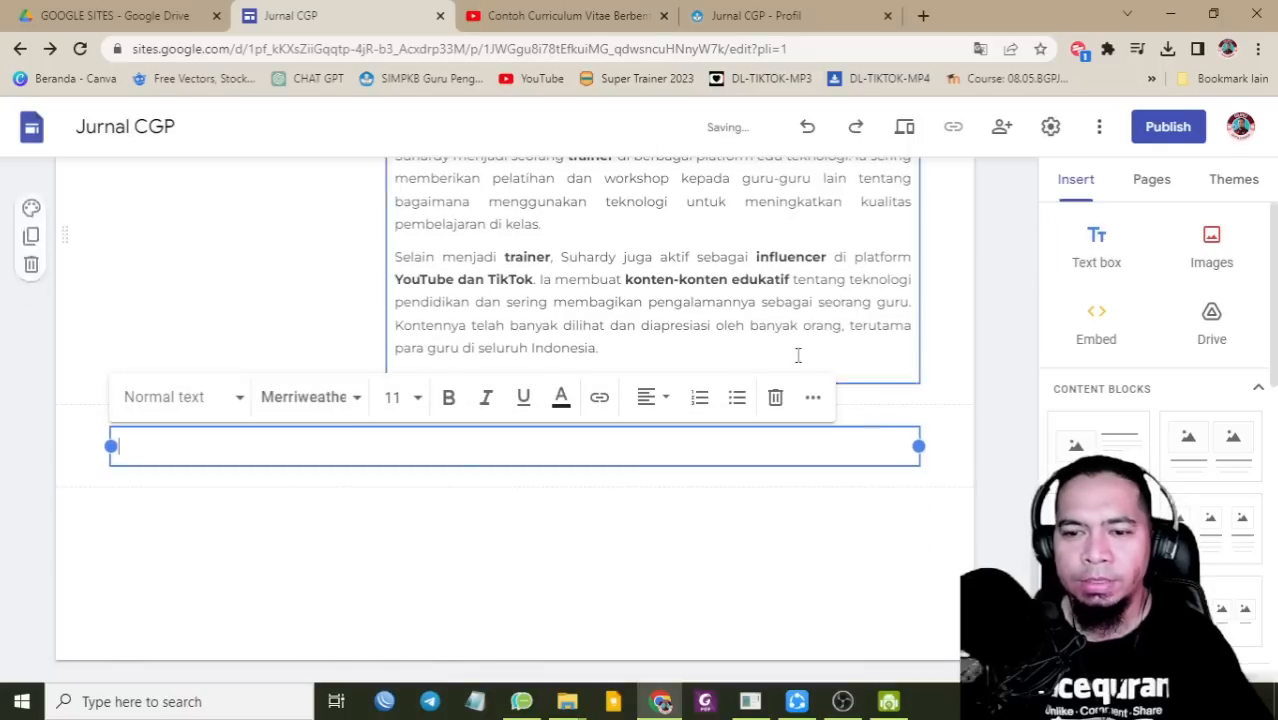
left_click(200, 400)
left_click(195, 533)
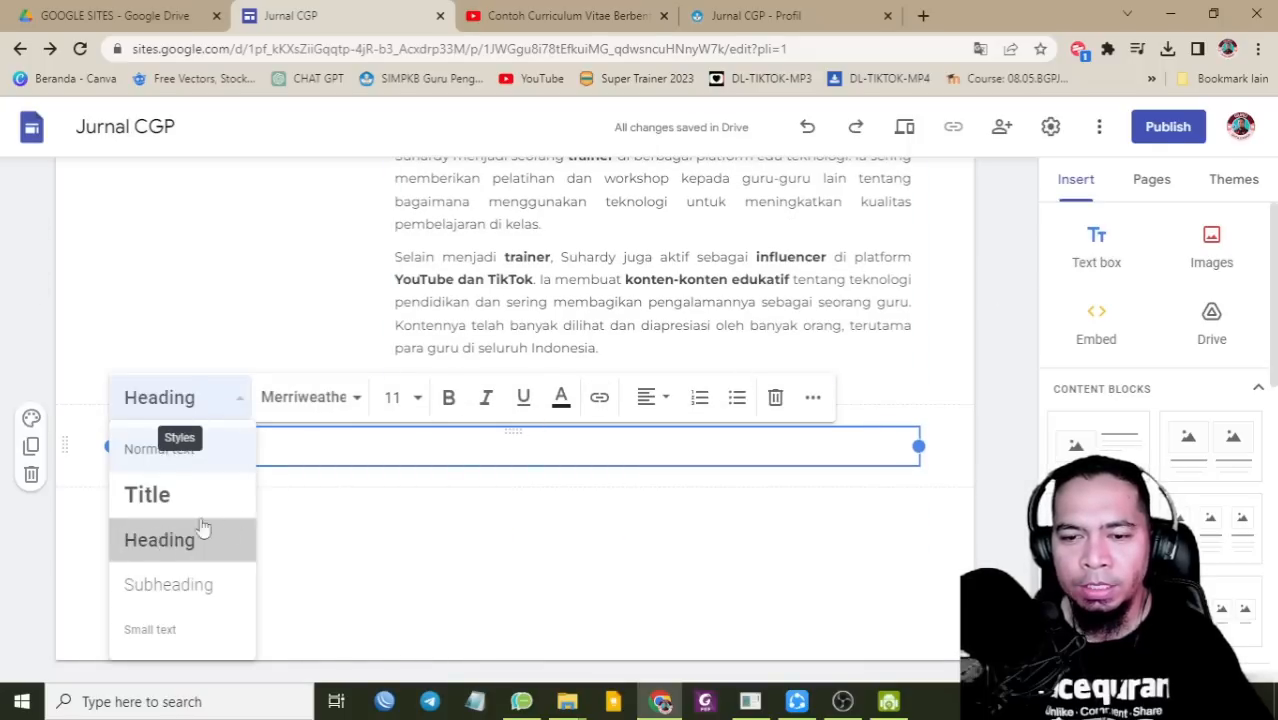
left_click(31, 423)
left_click(128, 553)
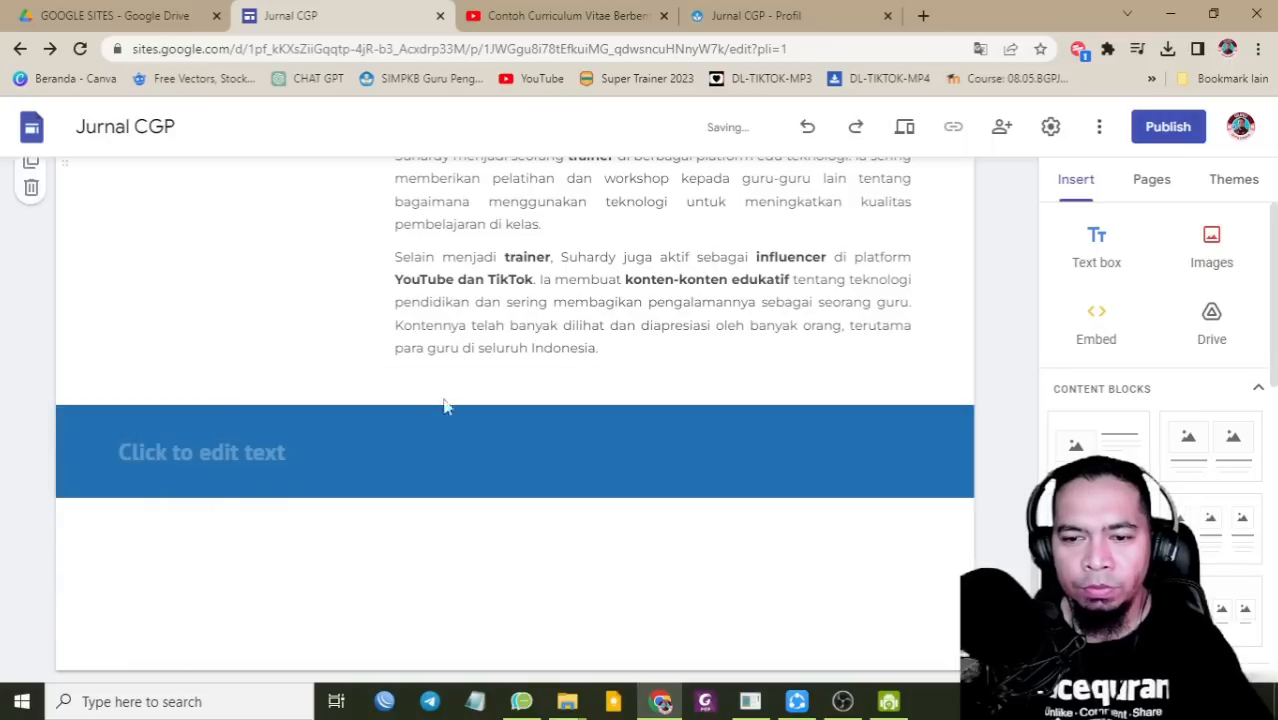
left_click(399, 449)
left_click(655, 398)
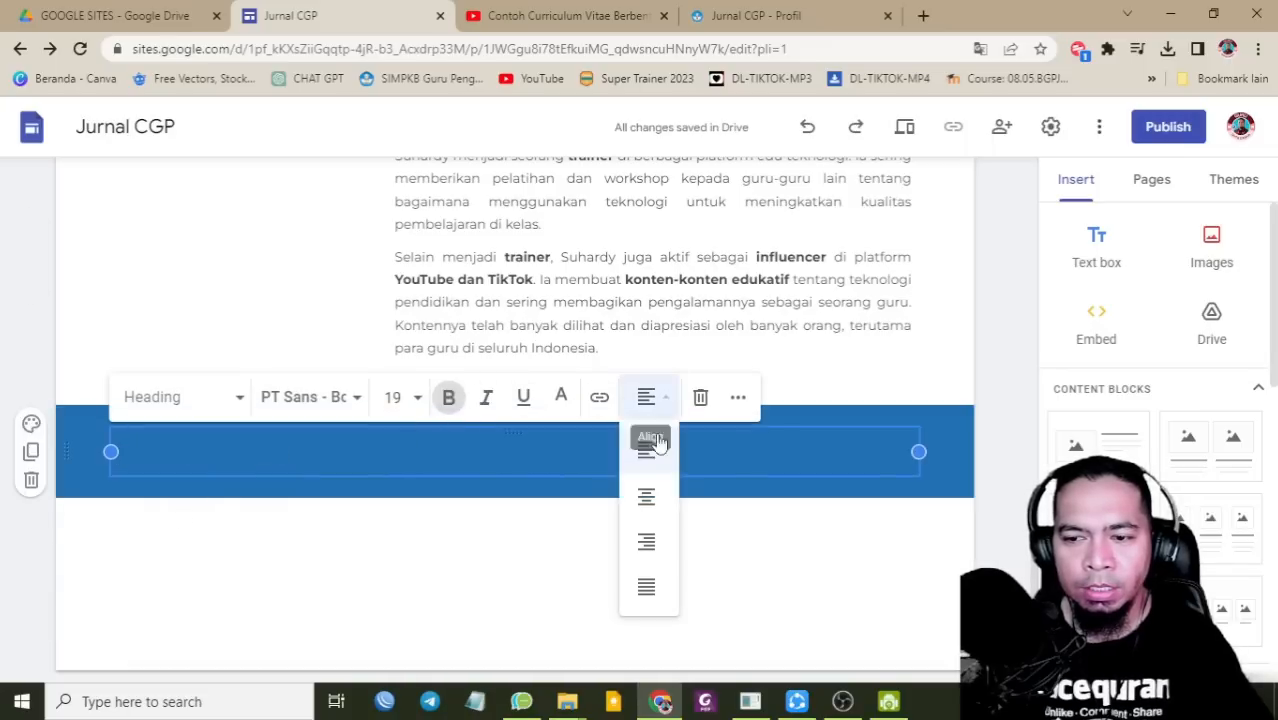
left_click(646, 496)
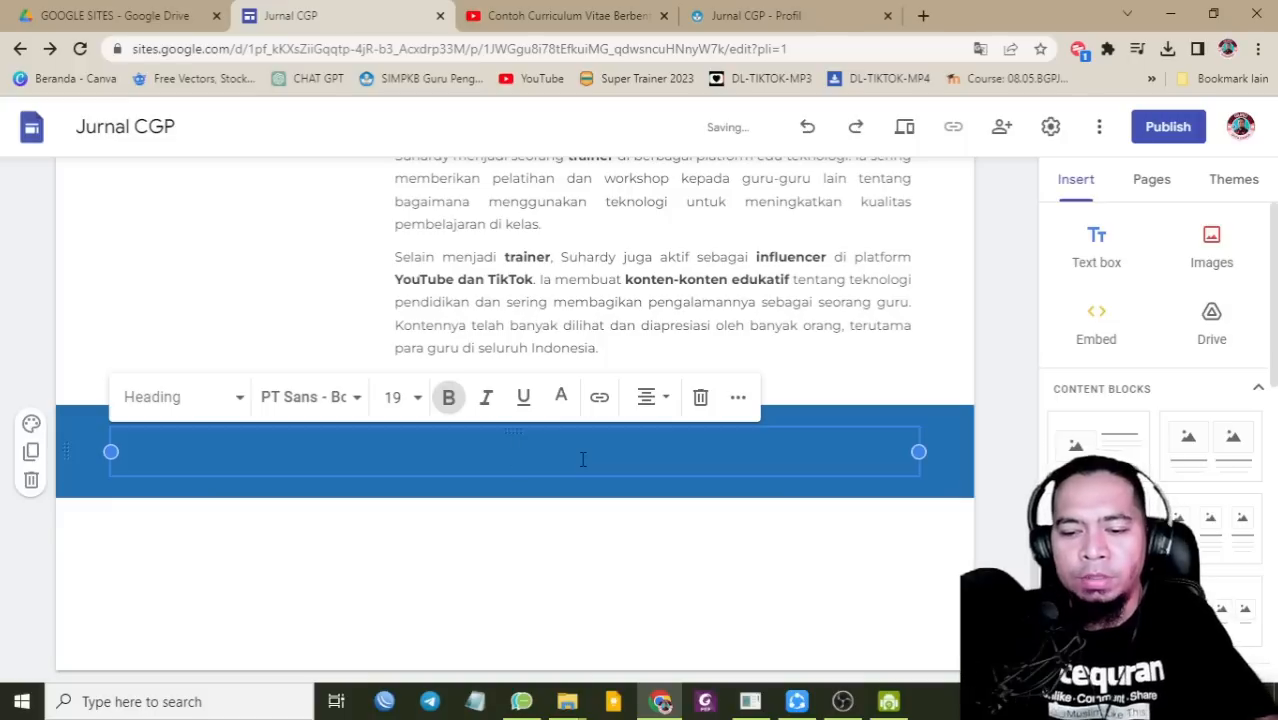
type("ri")
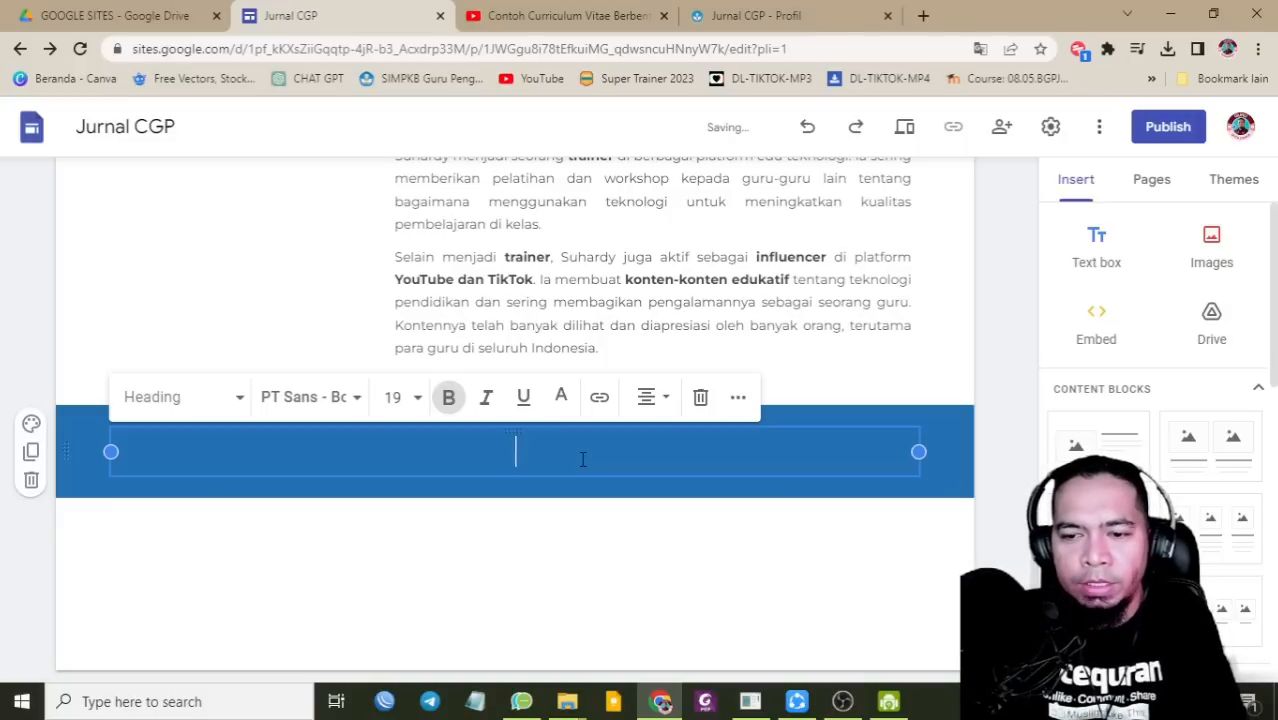
type("riwayat pendidikan")
left_click(343, 553)
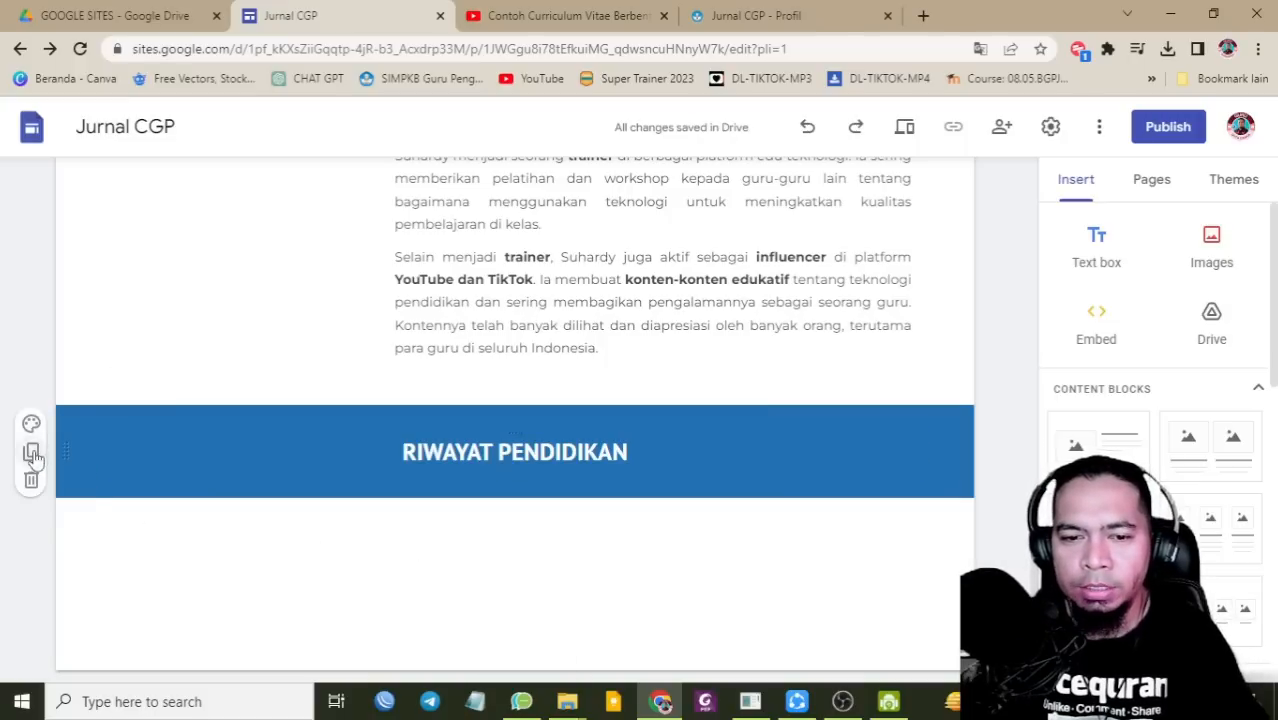
Step: Duplicate the heading section and retitle the copy PRESTASI
left_click(31, 453)
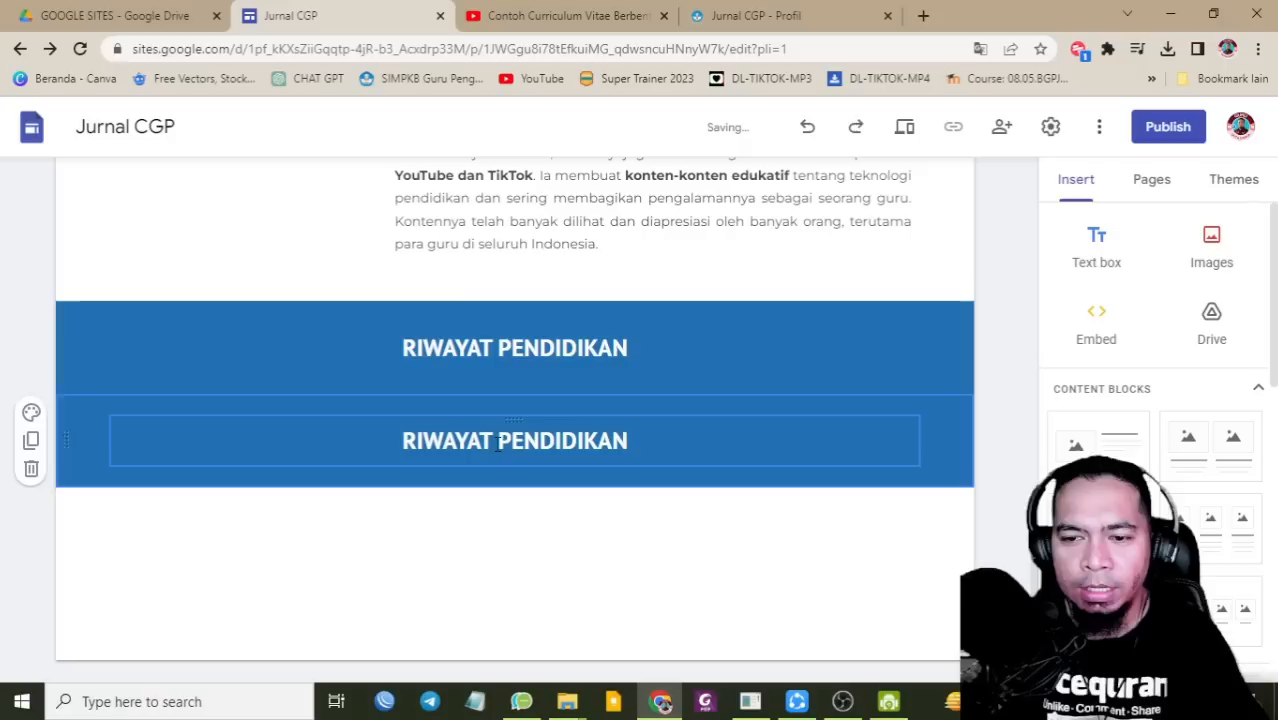
left_click(495, 443)
left_click_drag(499, 447, 650, 436)
key("ctrl+a")
type("PRESTASI")
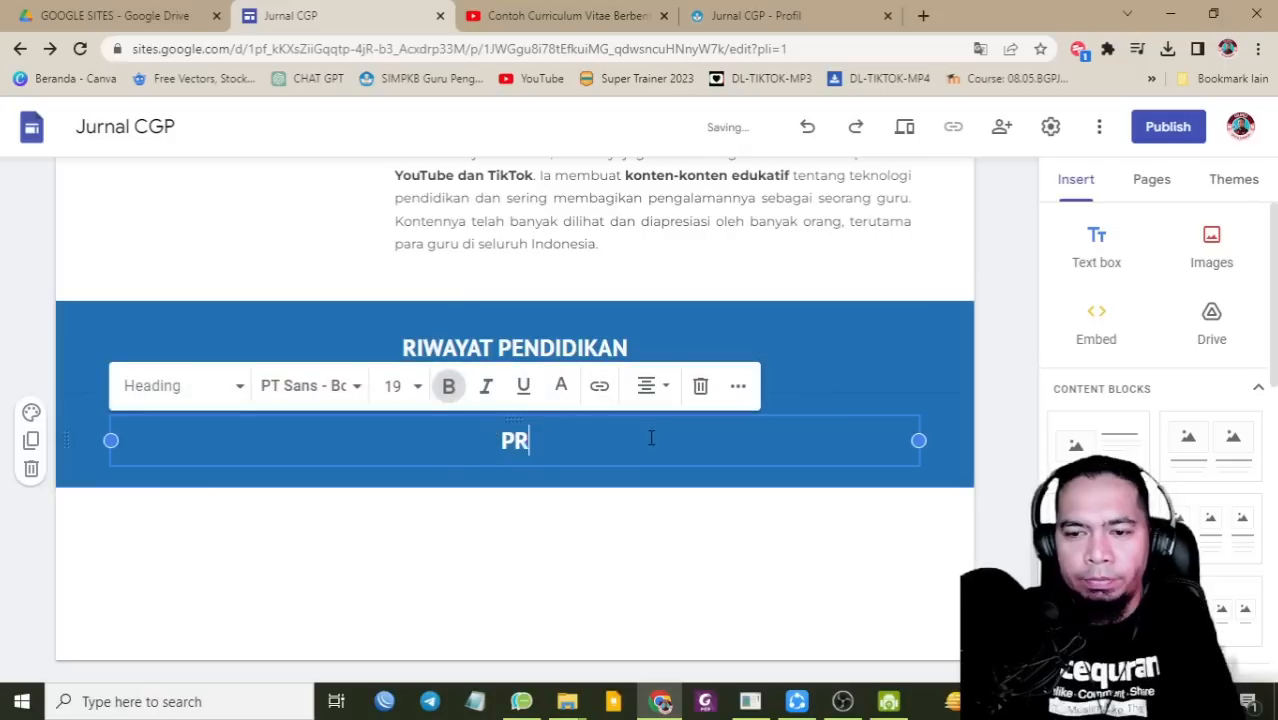
left_click(575, 543)
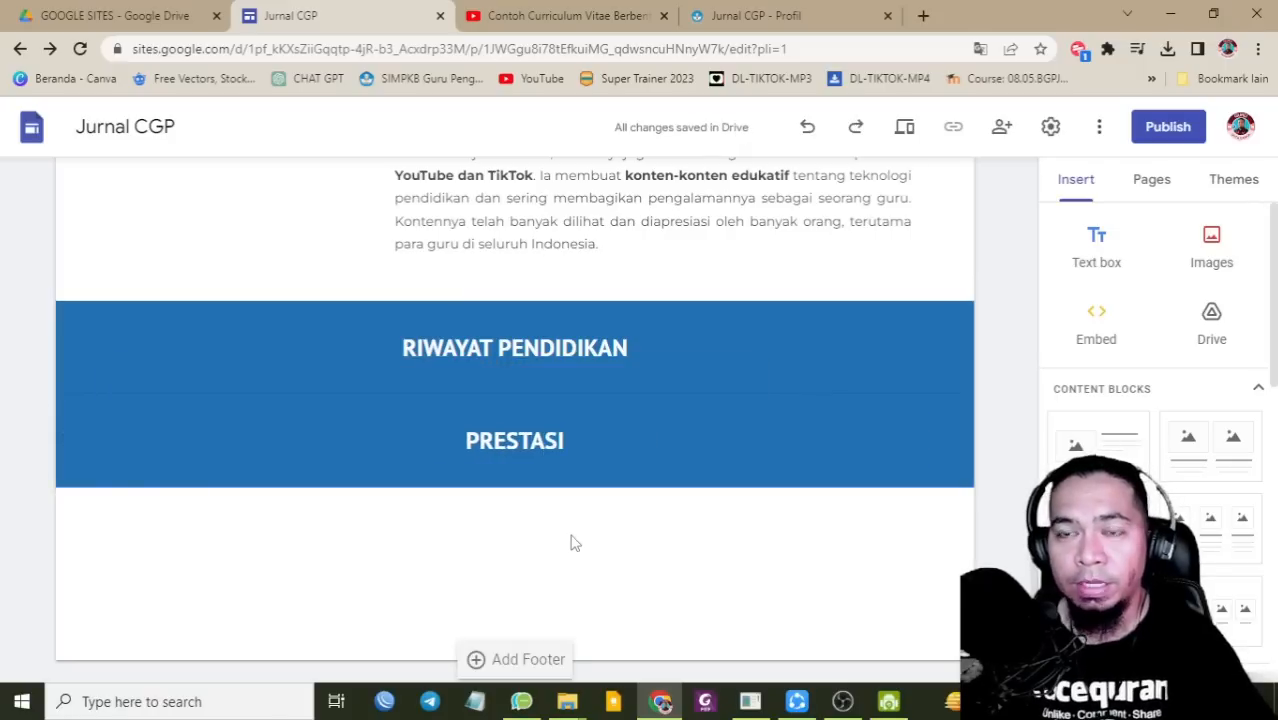
Step: Duplicate again, retitle it SERTIFIKAT PENCAPAIAN, and add an empty text box under RIWAYAT PENDIDIKAN
mouse_move(180, 434)
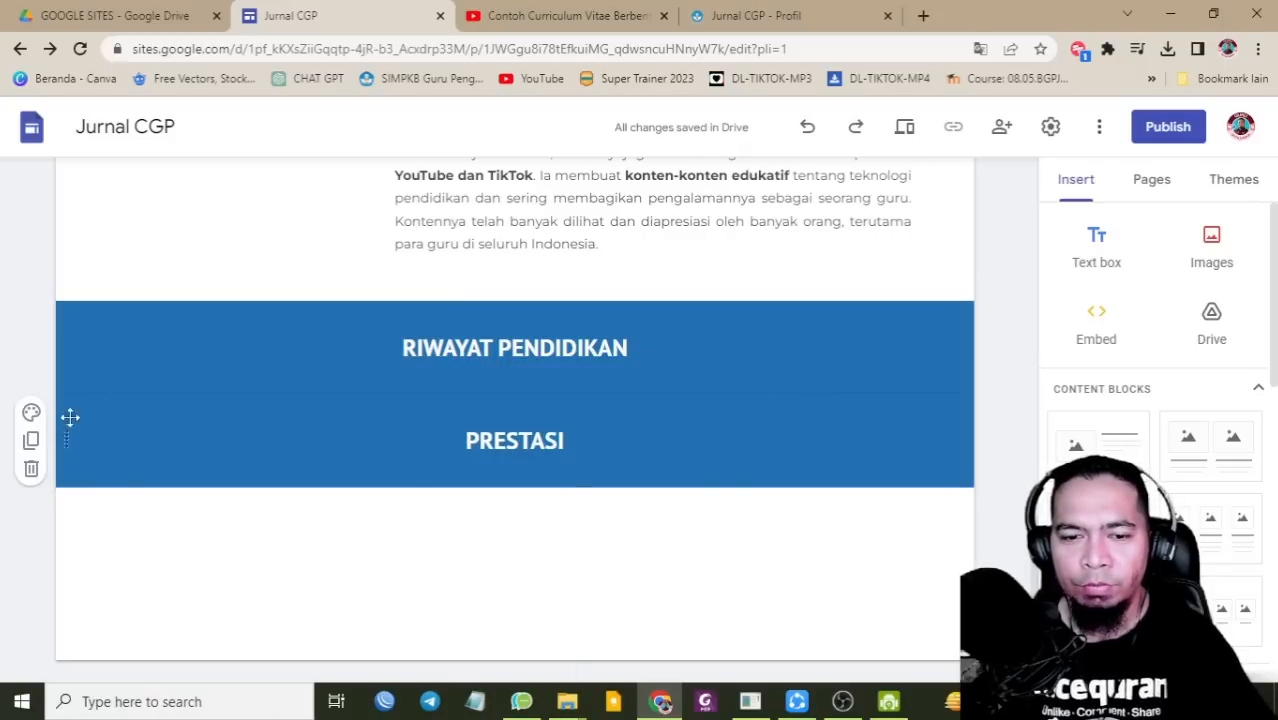
left_click(32, 442)
left_click(465, 442)
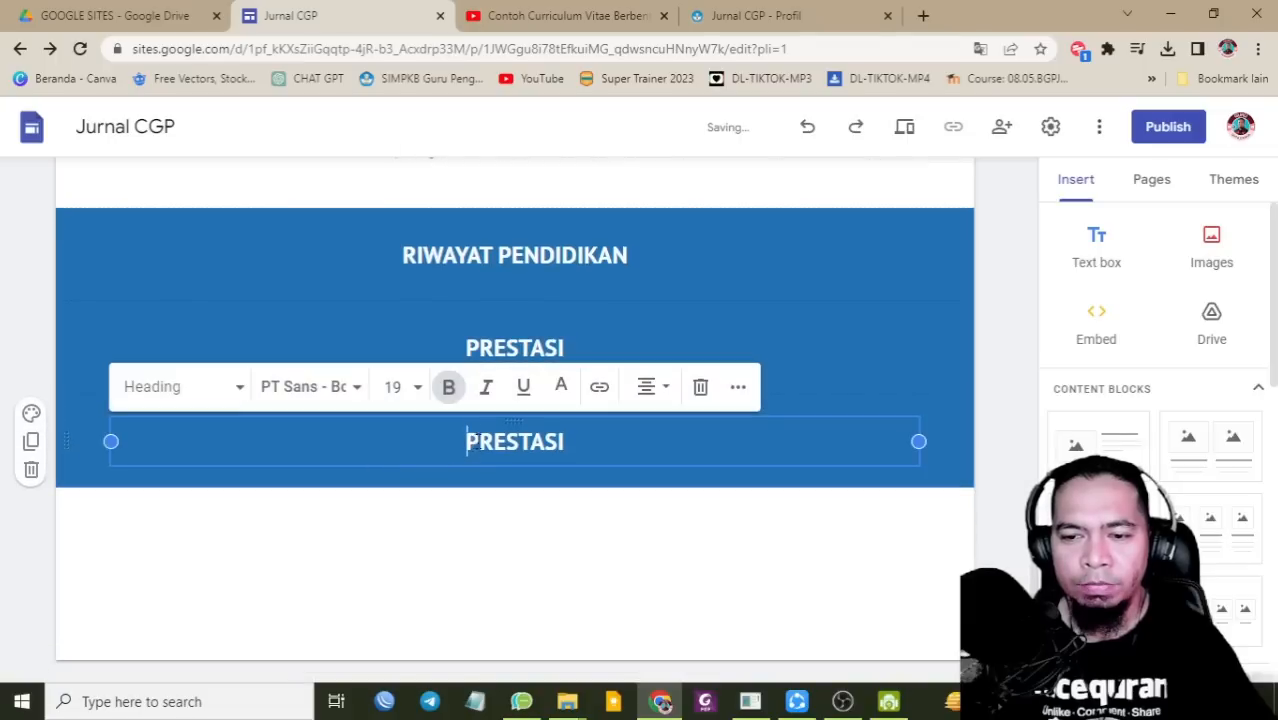
left_click_drag(465, 442, 610, 442)
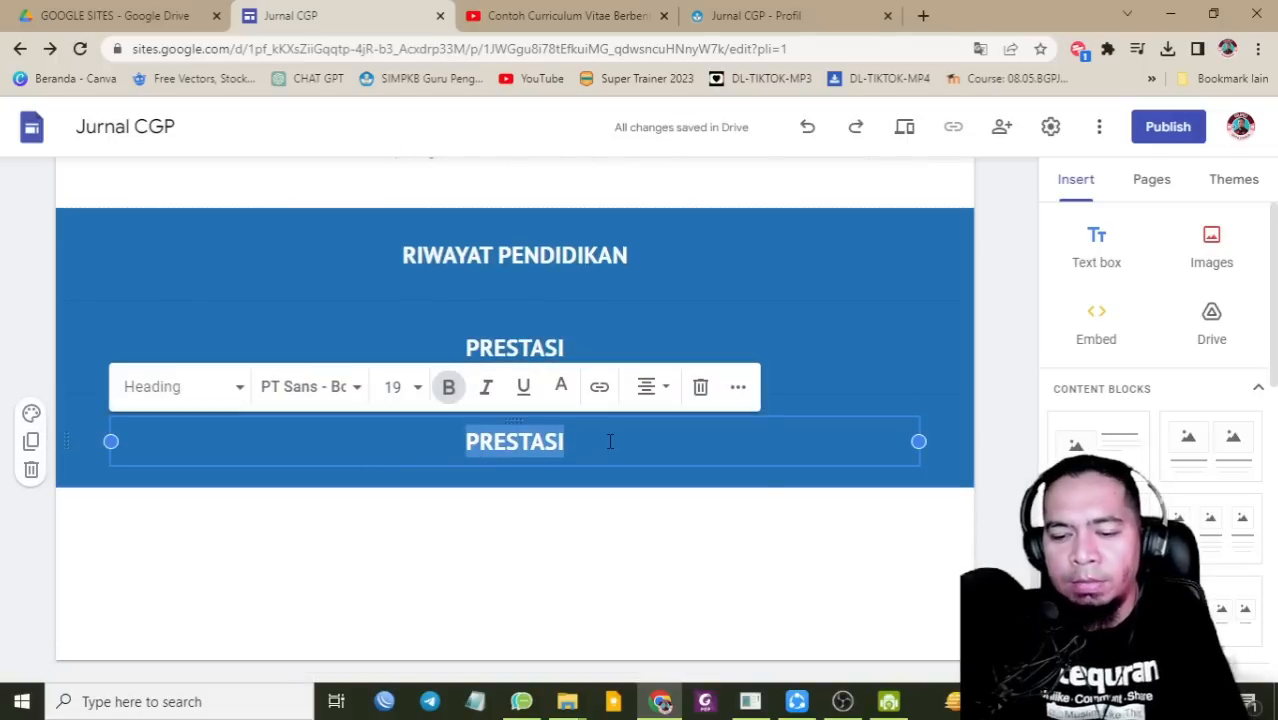
type("SERTIFIKAT PENCAPAIN")
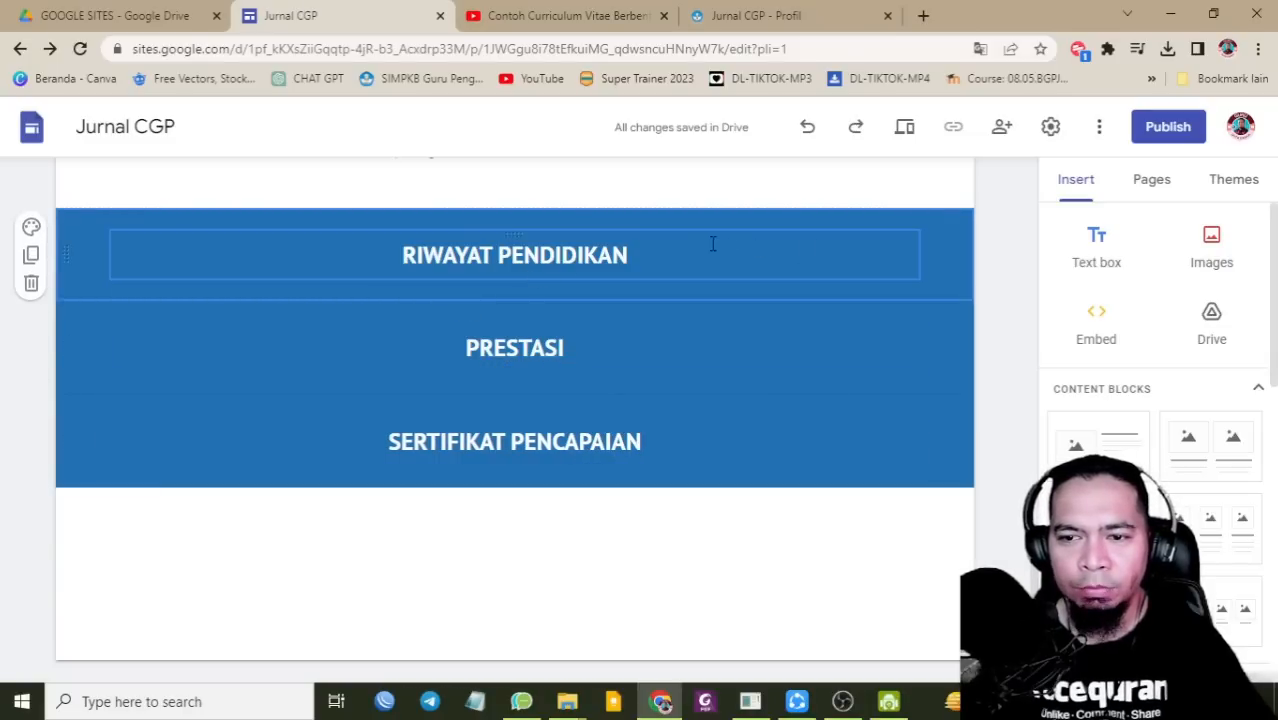
left_click(1100, 252)
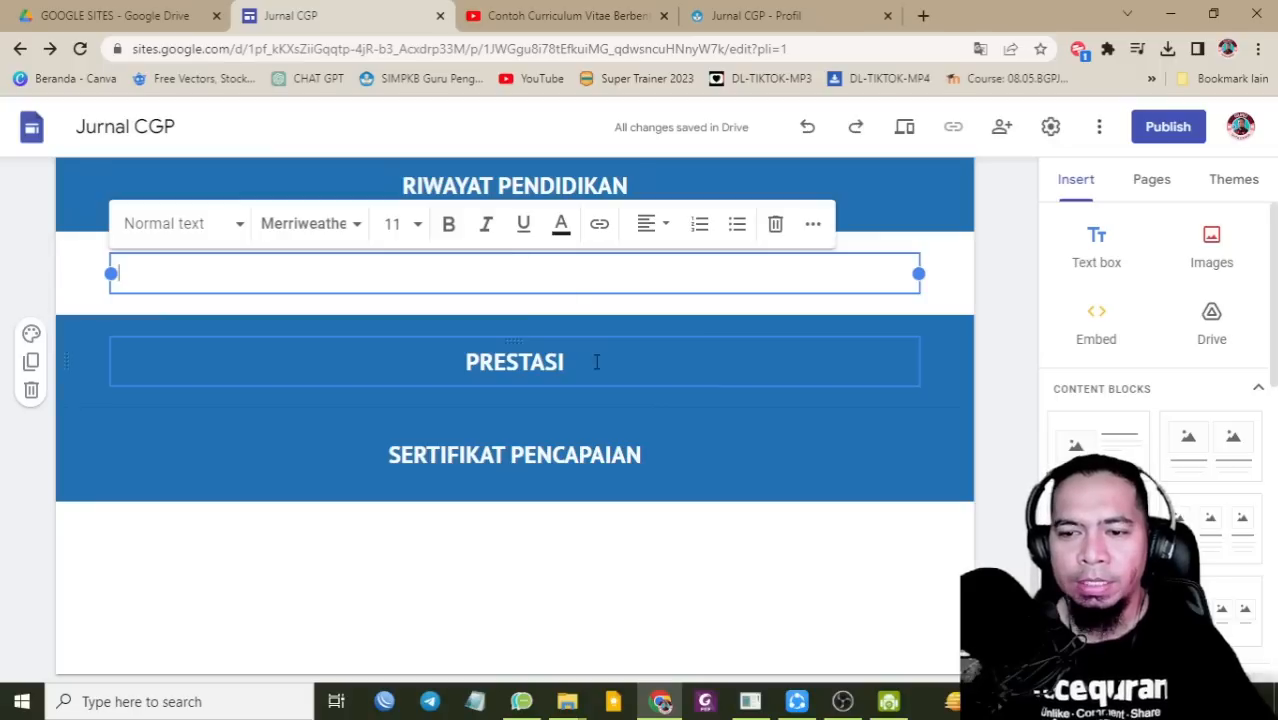
Step: Add a matching empty text box under the PRESTASI heading
left_click(563, 400)
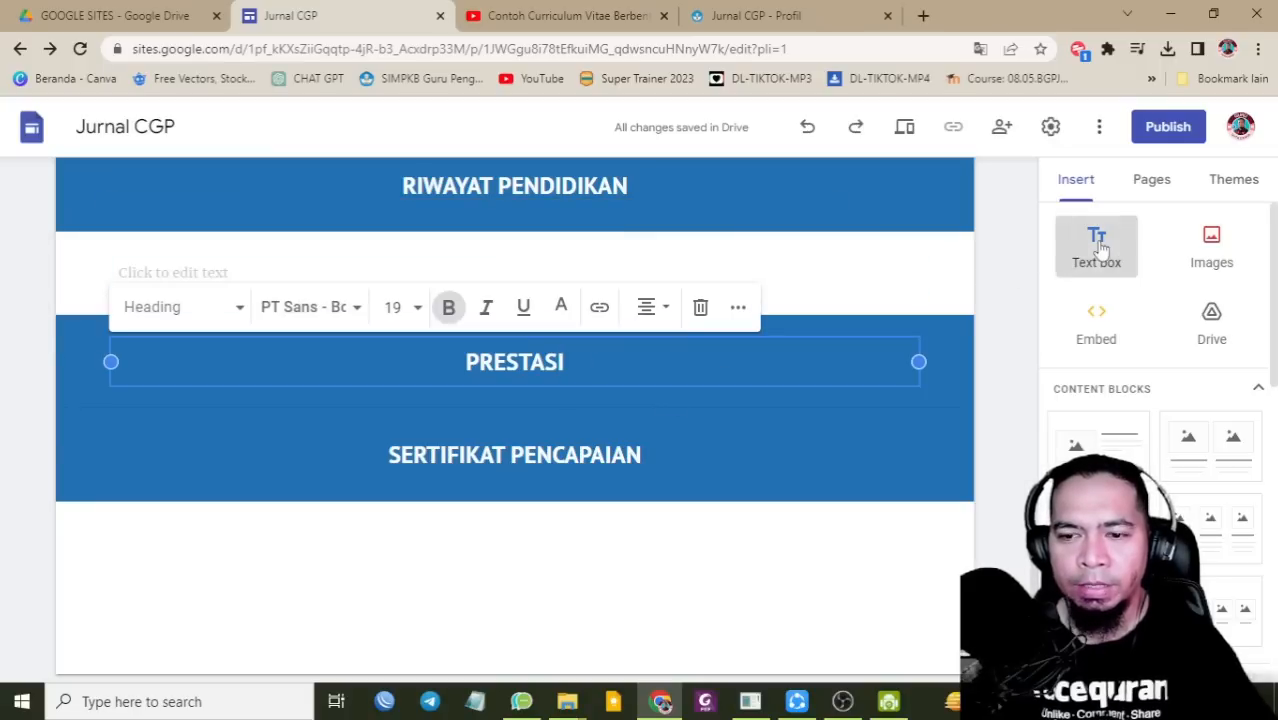
left_click(1097, 250)
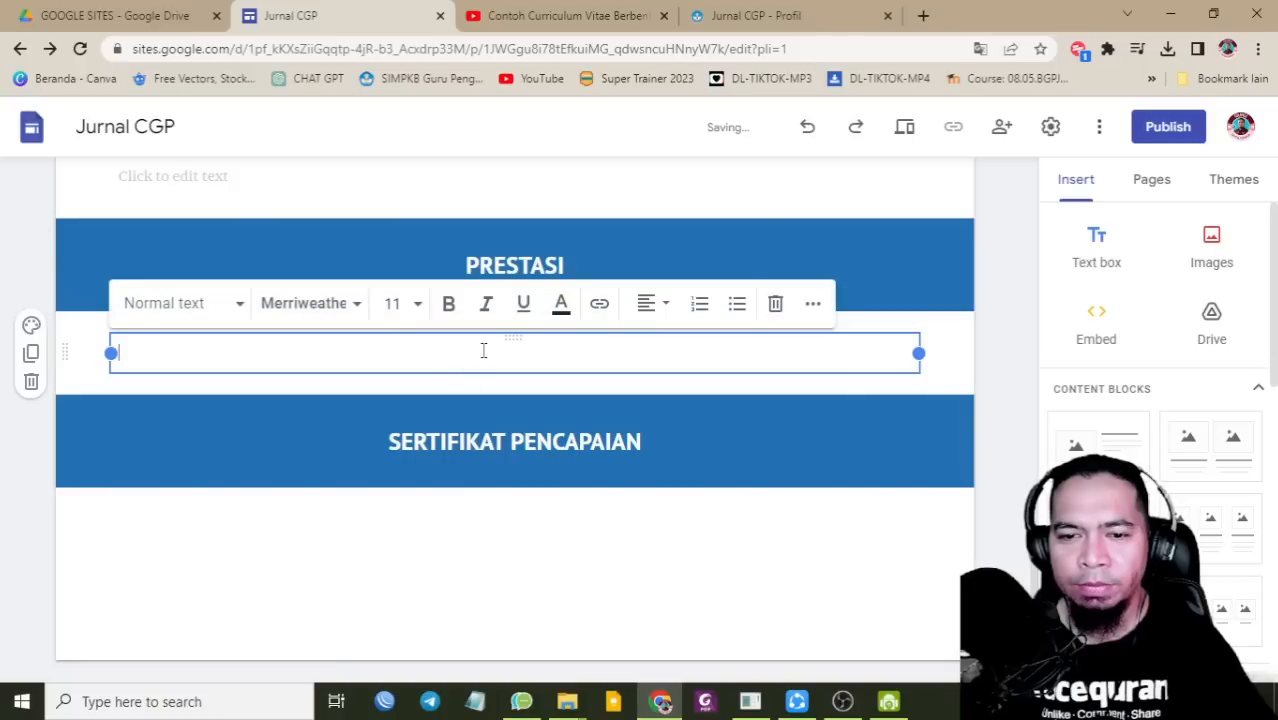
left_click(521, 530)
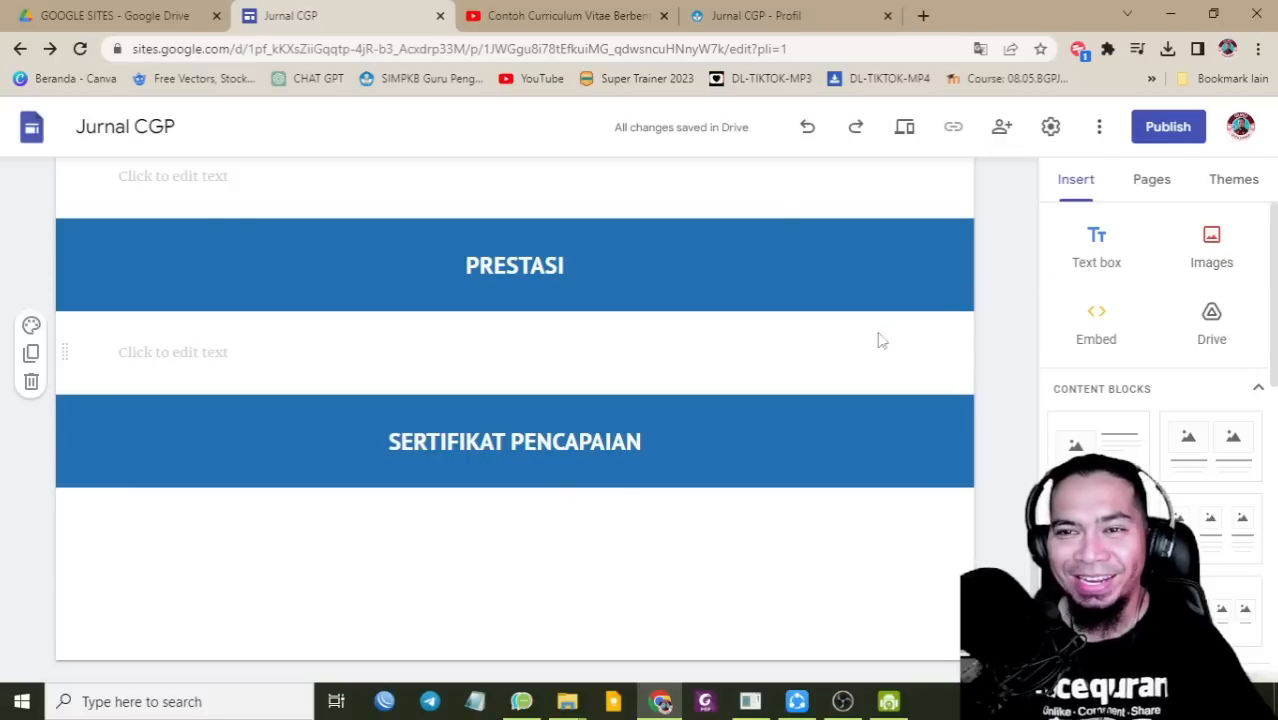
scroll(878, 337, "up", 15)
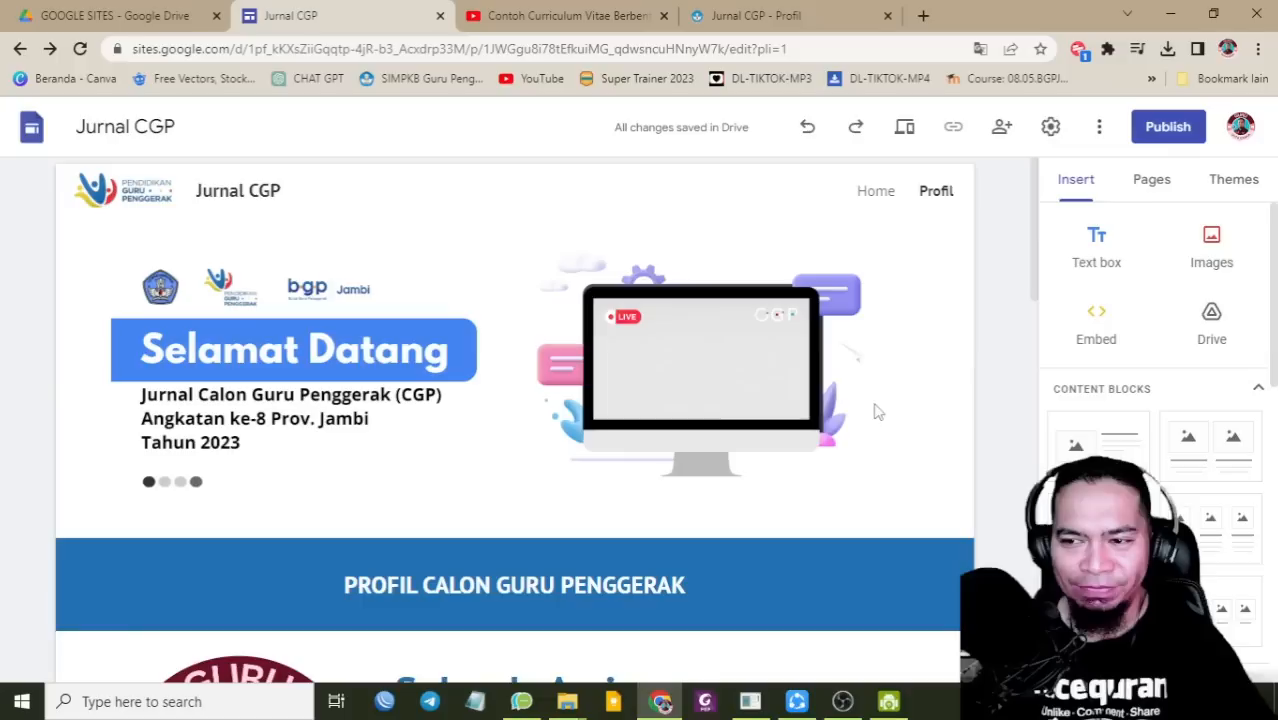
Step: On the Home page, add a centre-aligned heading text box below the welcome banner
left_click(876, 191)
scroll(700, 450, "down", 2)
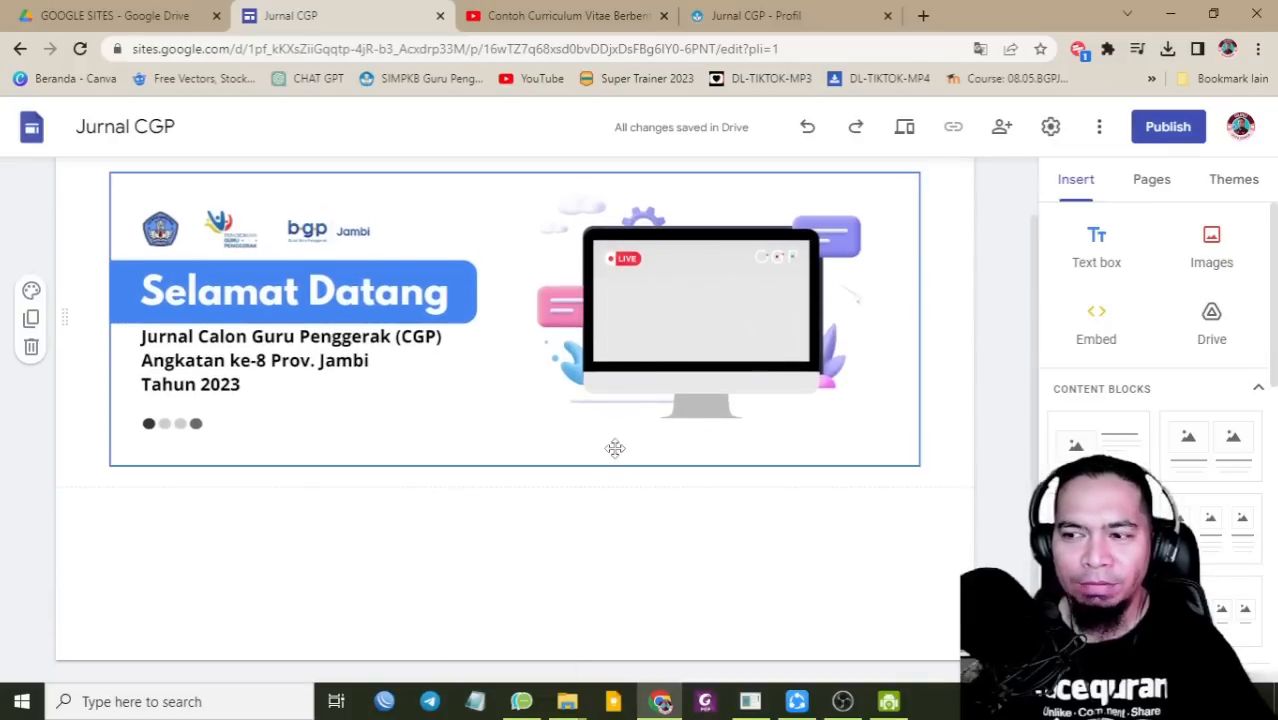
mouse_move(28, 308)
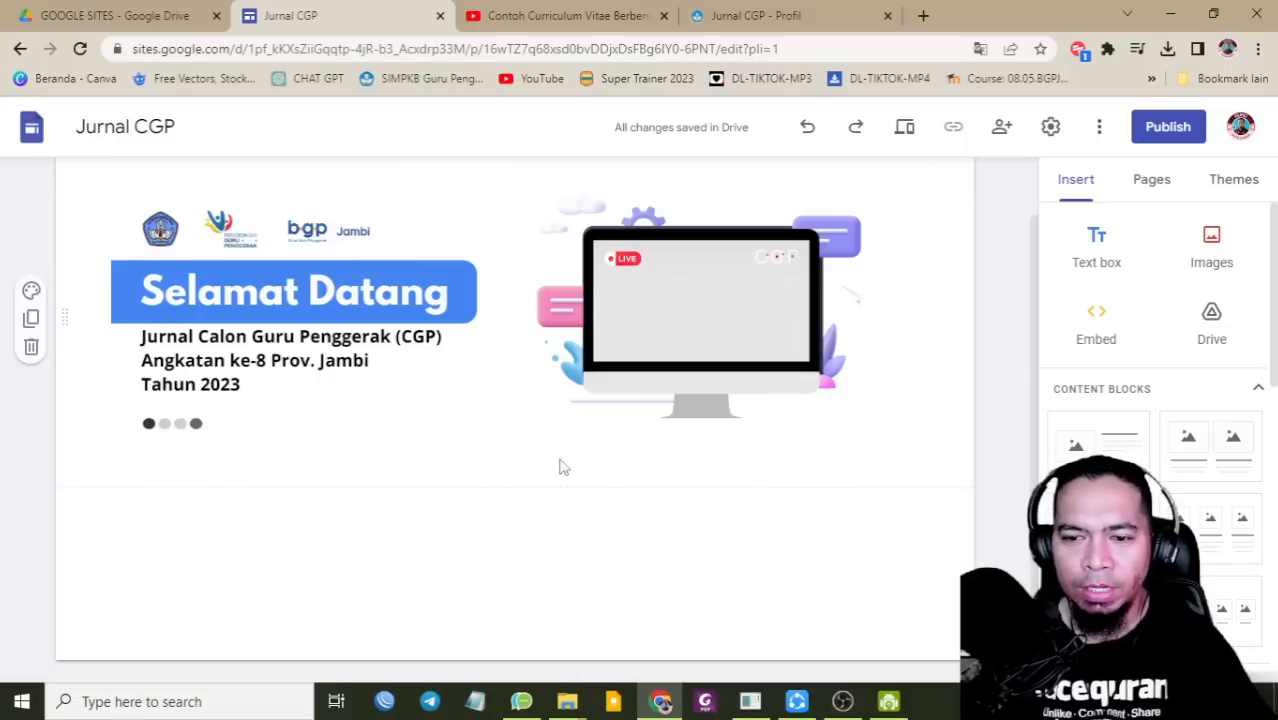
left_click(1097, 255)
left_click(188, 397)
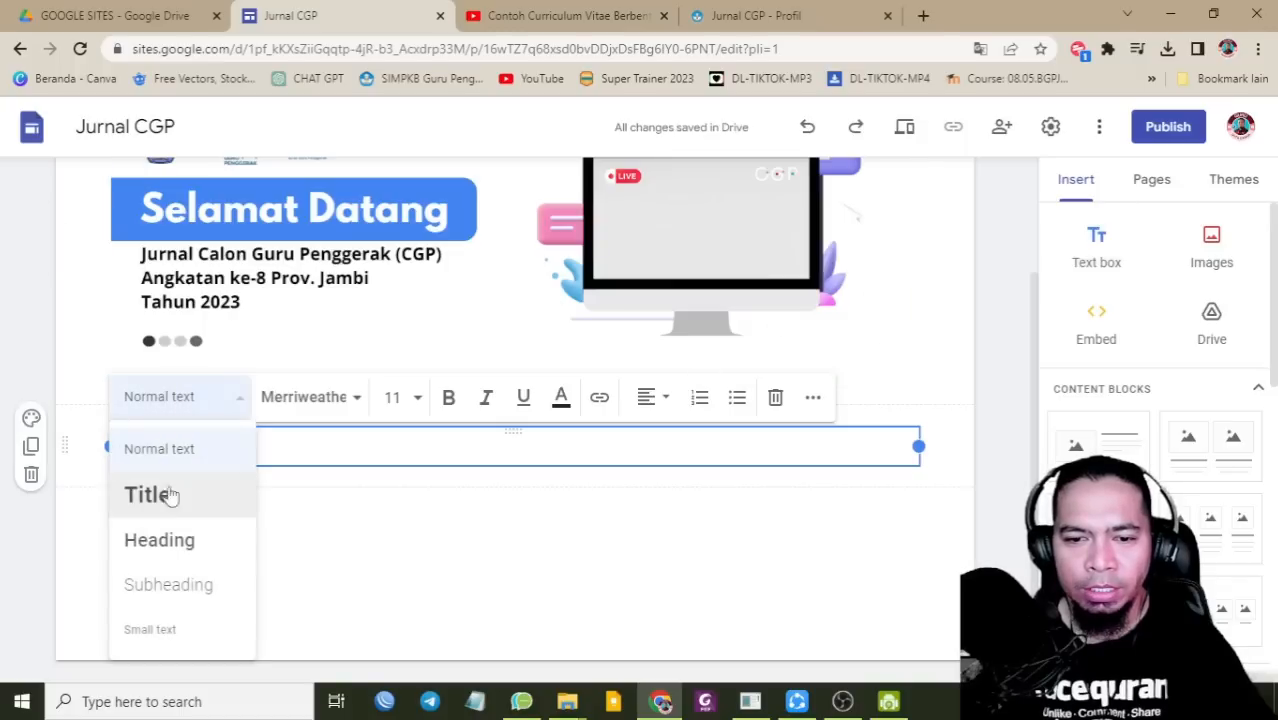
left_click(168, 539)
left_click(650, 410)
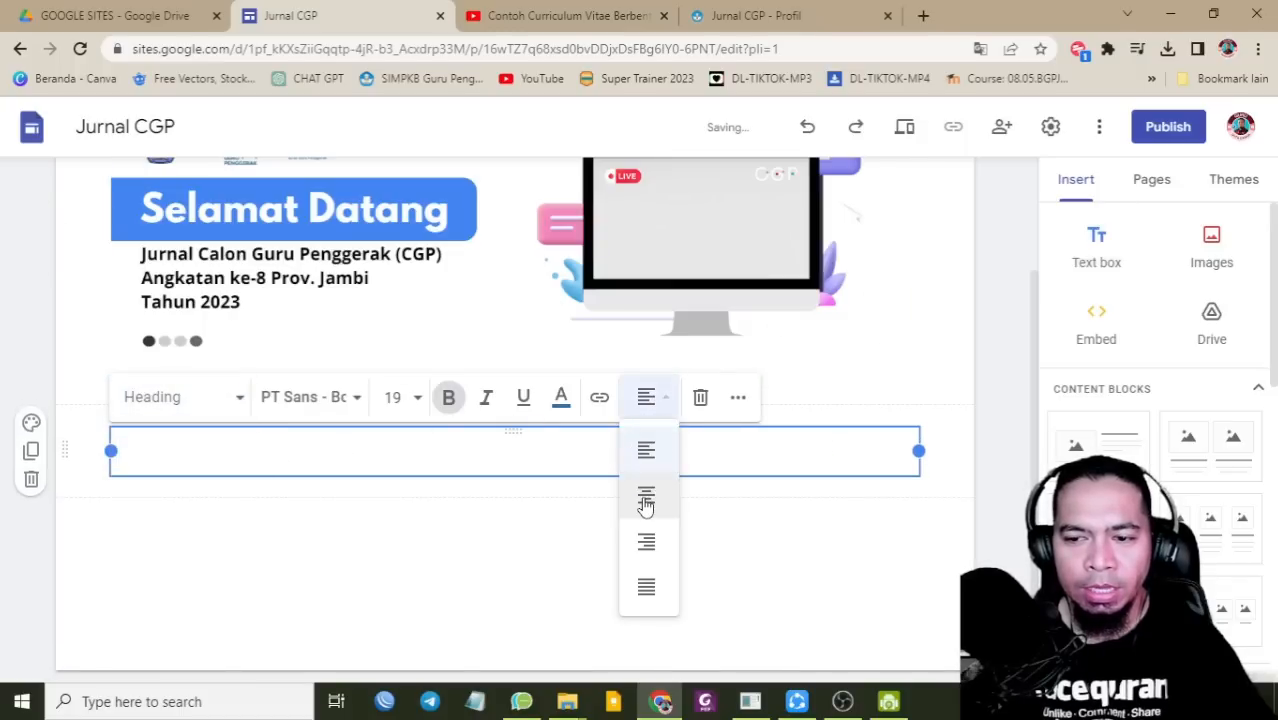
left_click(646, 497)
Step: Title the heading VIDEO TERBARU and give its section a blue background
type("VIDEO TERBARU")
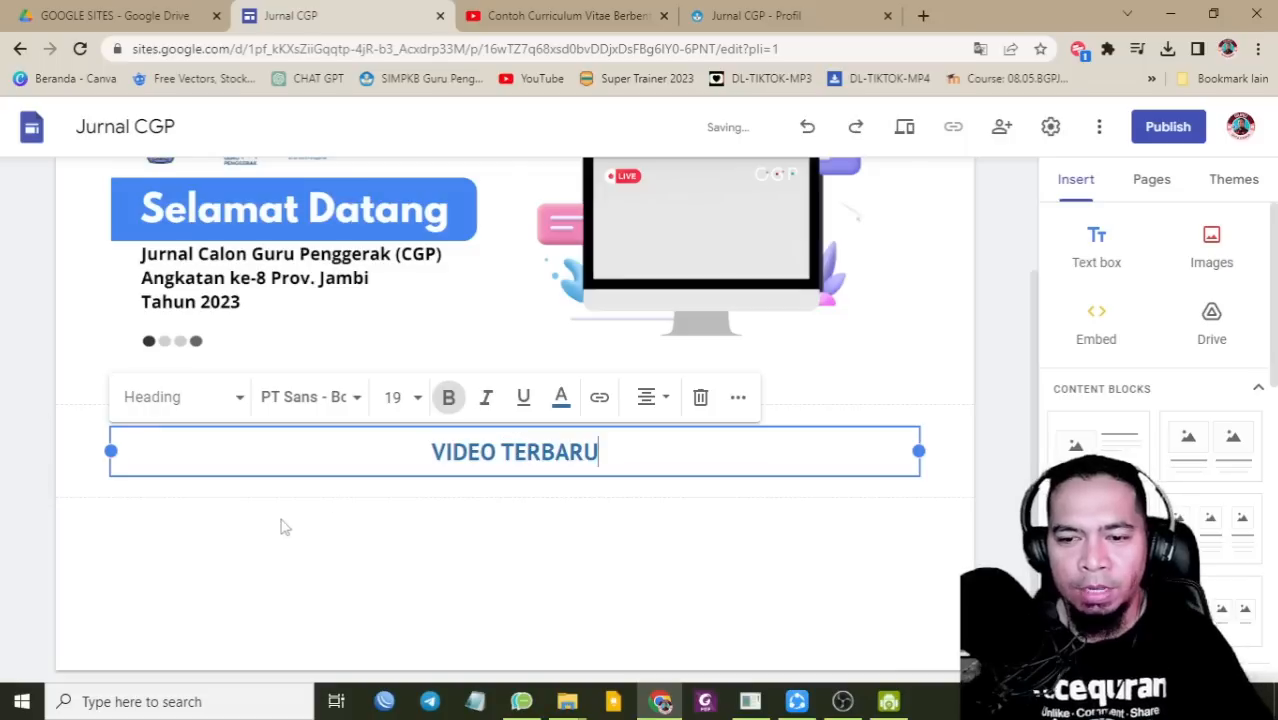
left_click(208, 499)
left_click(194, 451)
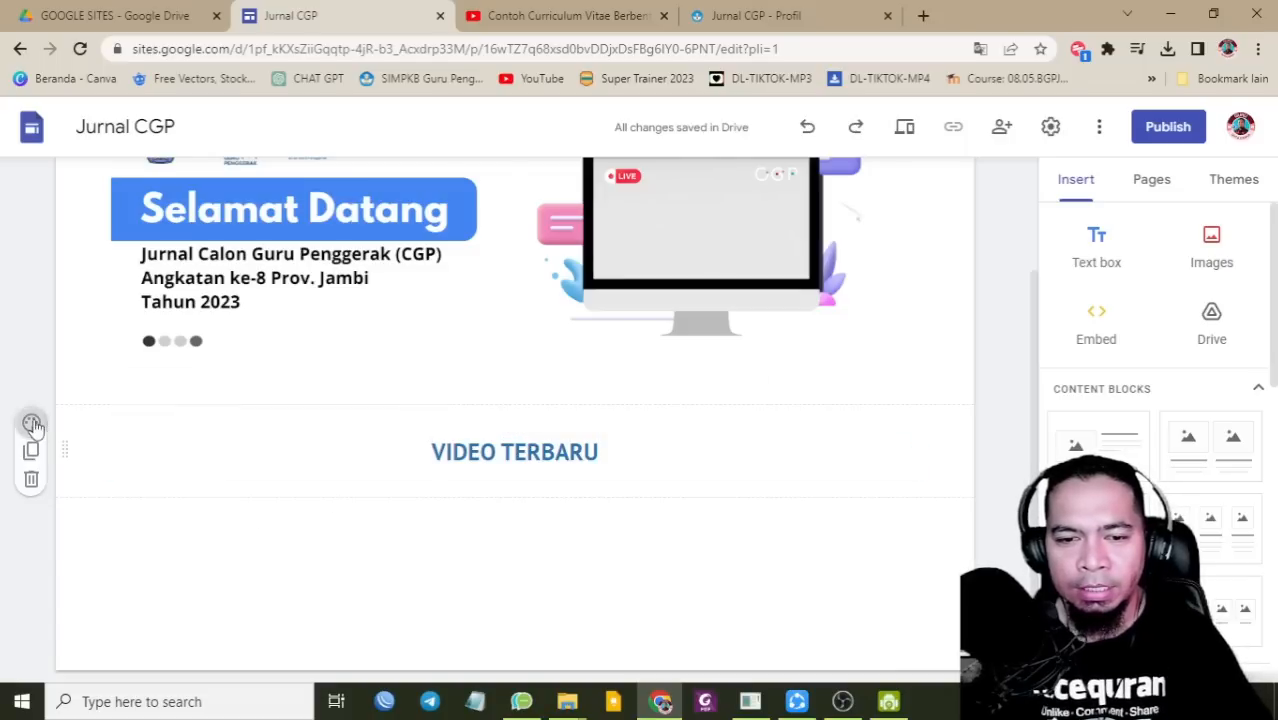
left_click(31, 422)
left_click(122, 556)
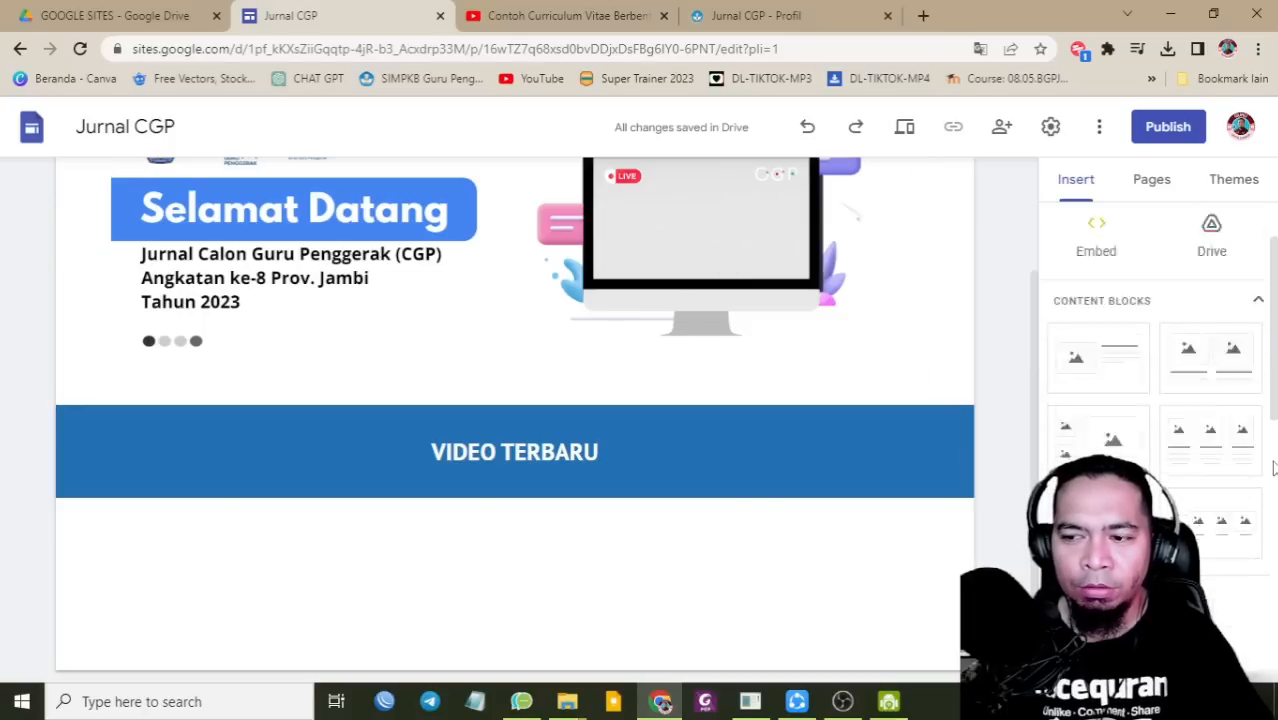
scroll(1218, 462, "down", 10)
Step: Embed the Lokakarya Orientasi CGP A8 YouTube video under VIDEO TERBARU from its pasted link
left_click(1125, 430)
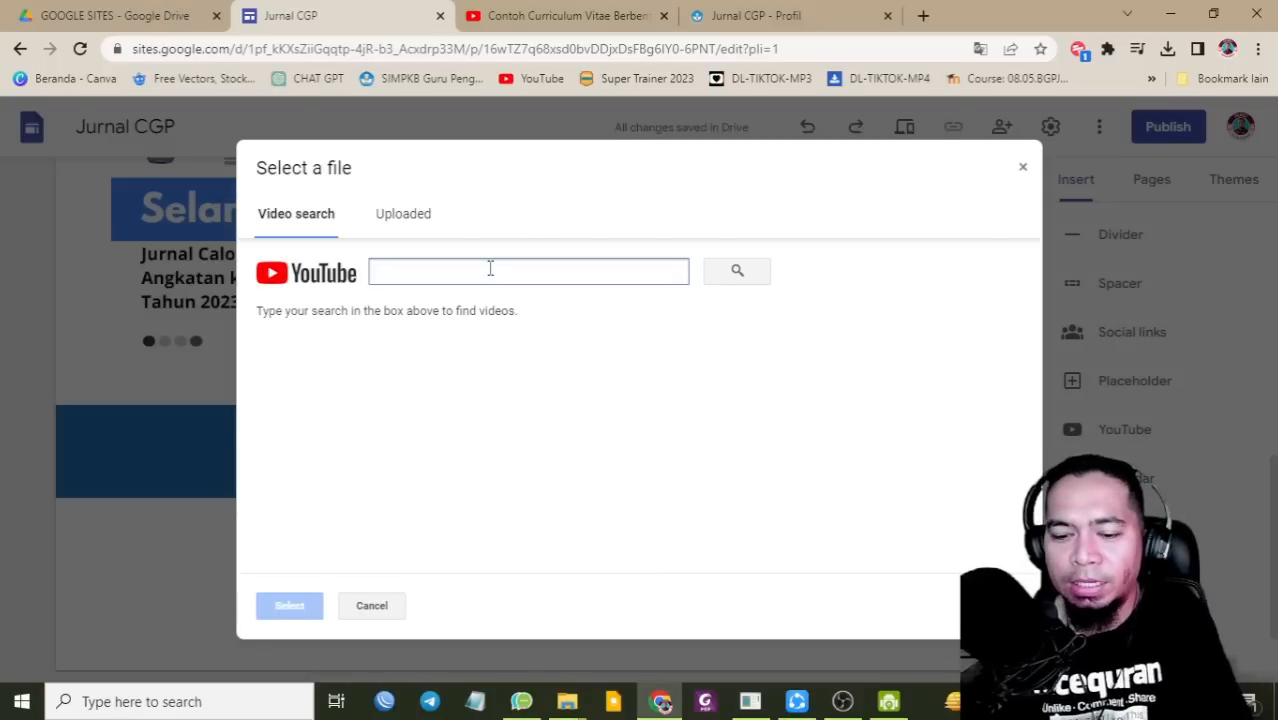
type("https://youtu.be/EISSxMzb3O")
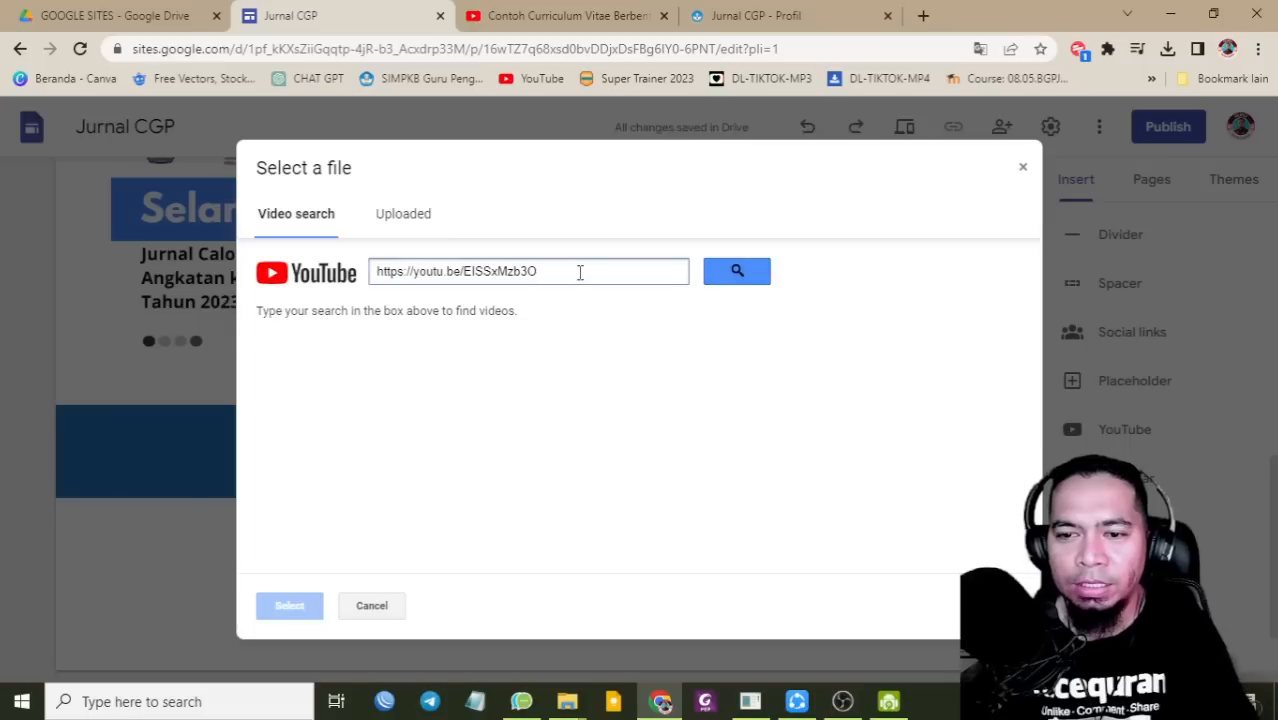
left_click(737, 271)
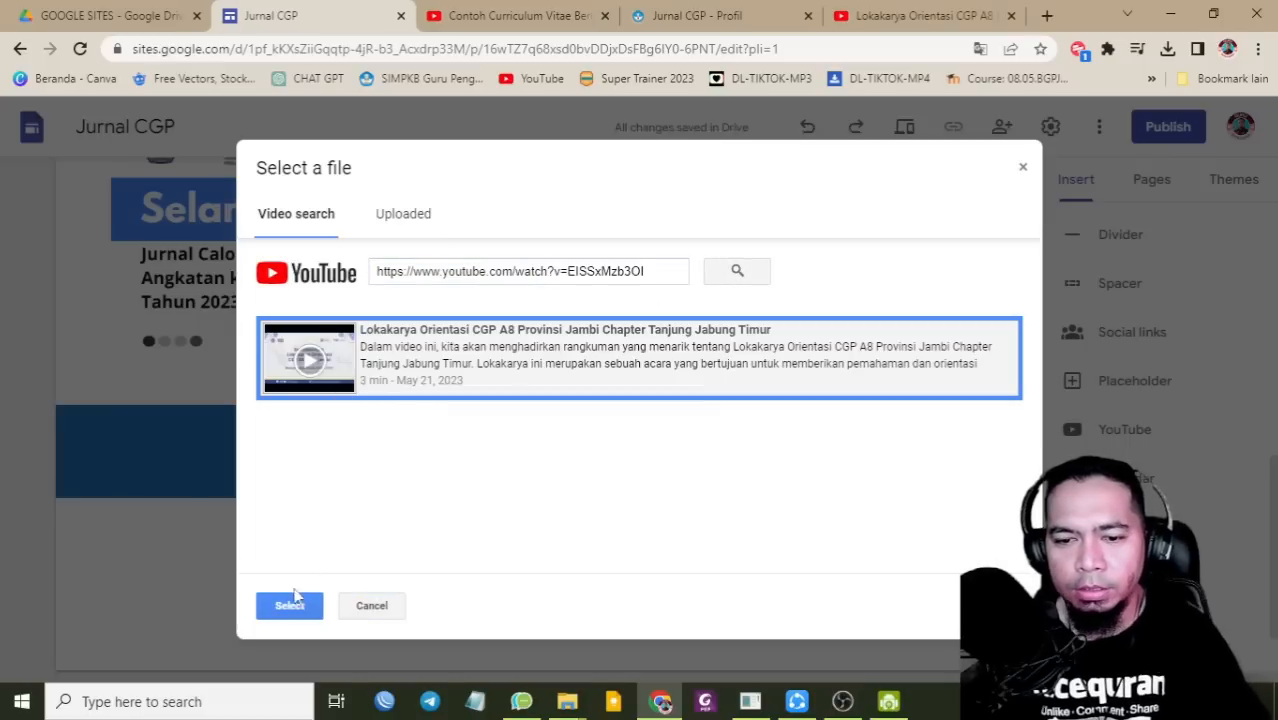
left_click(289, 604)
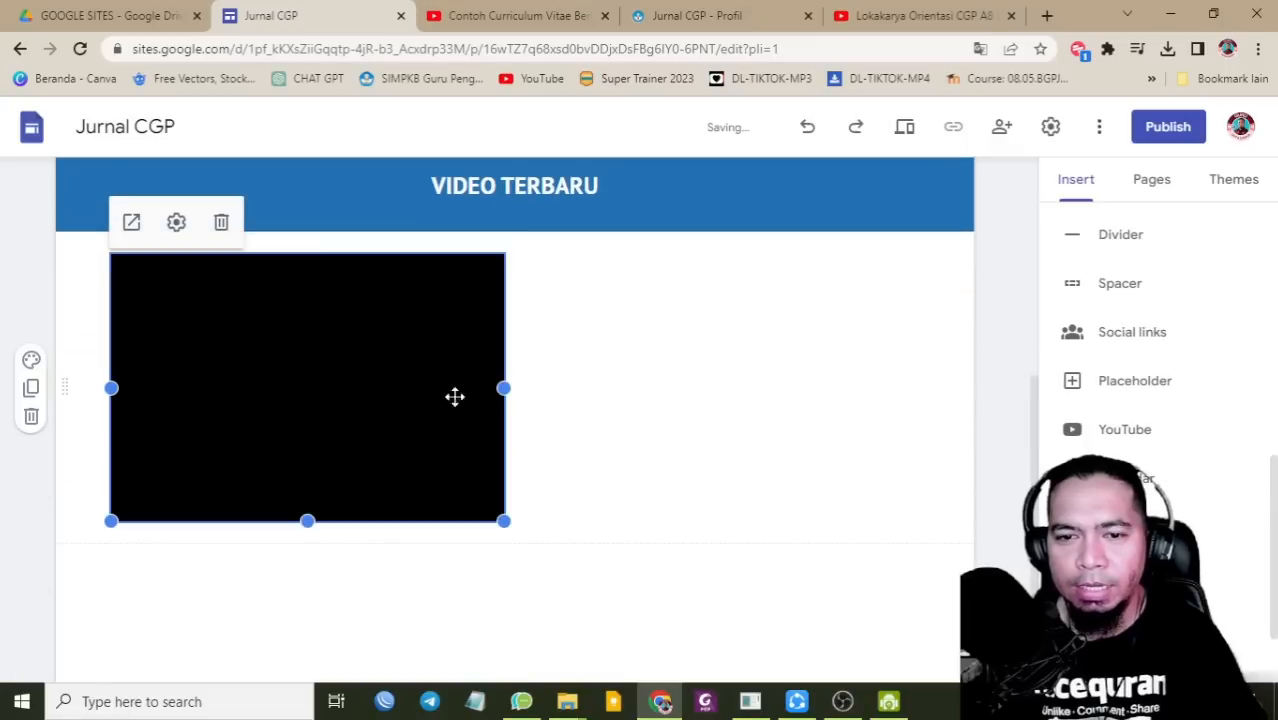
left_click(587, 404)
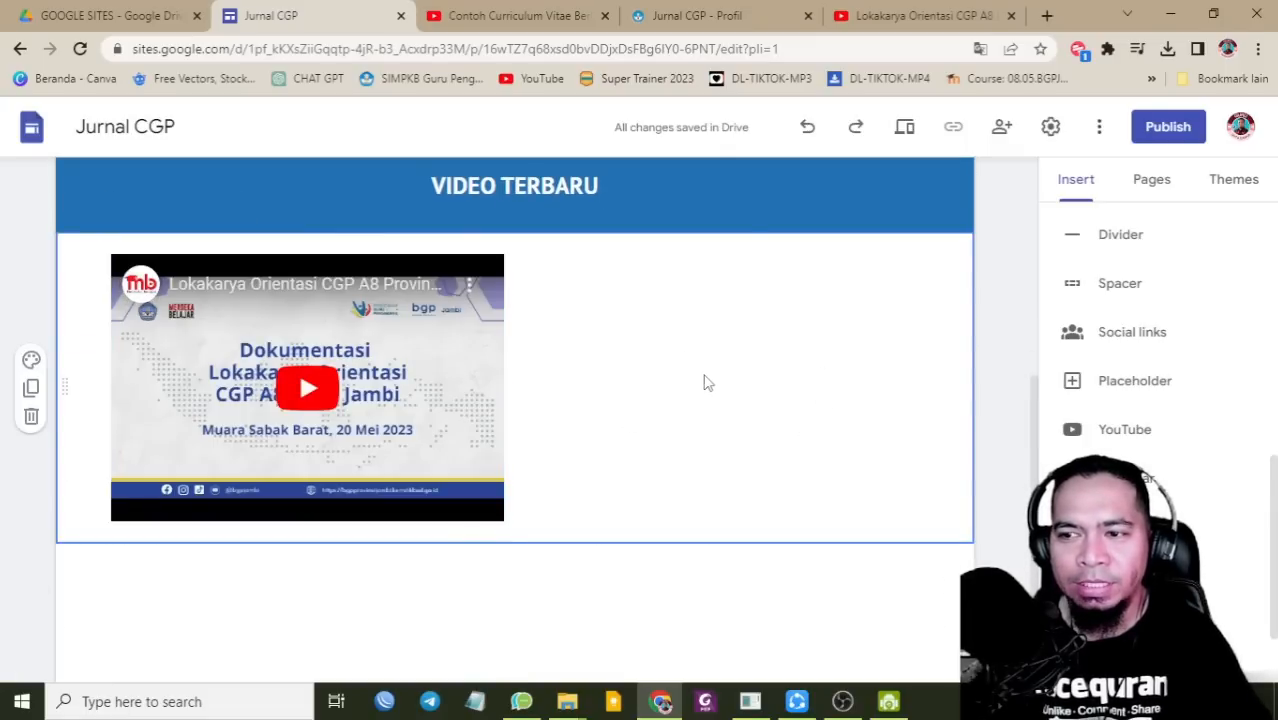
Step: Switch to the Profil page to check the banner above the profile section
scroll(801, 392, "up", 4)
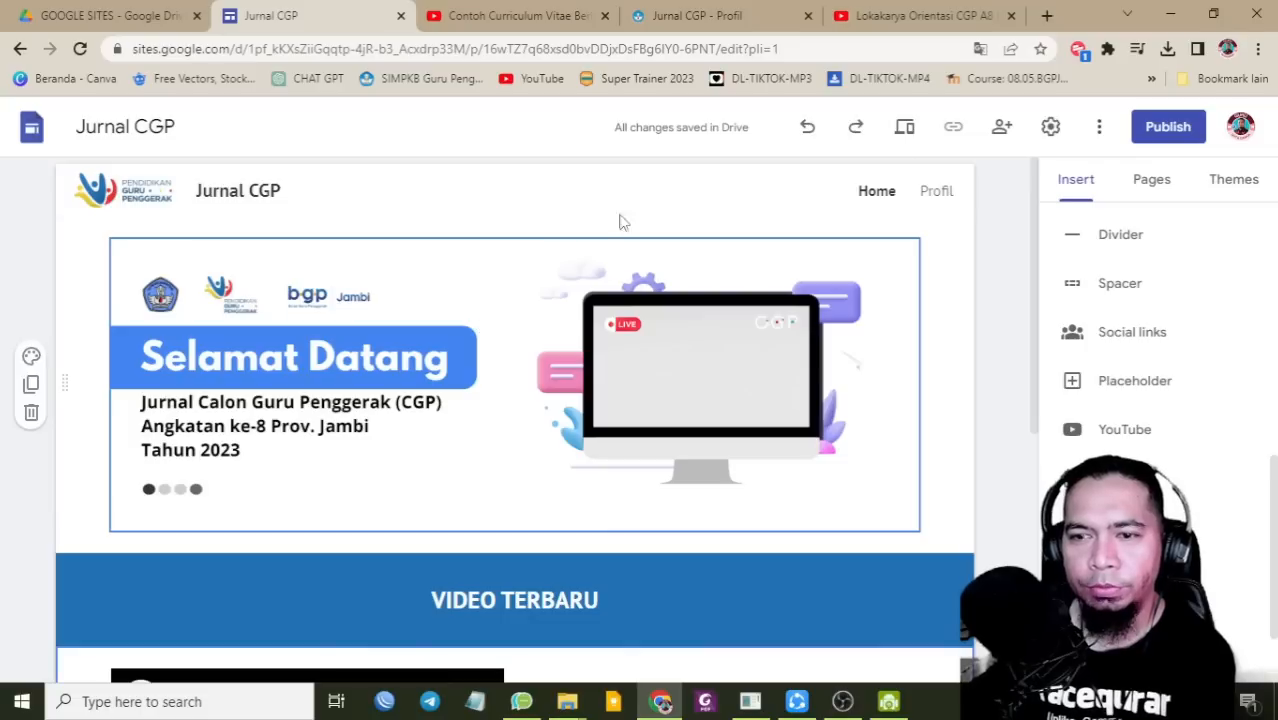
left_click(933, 198)
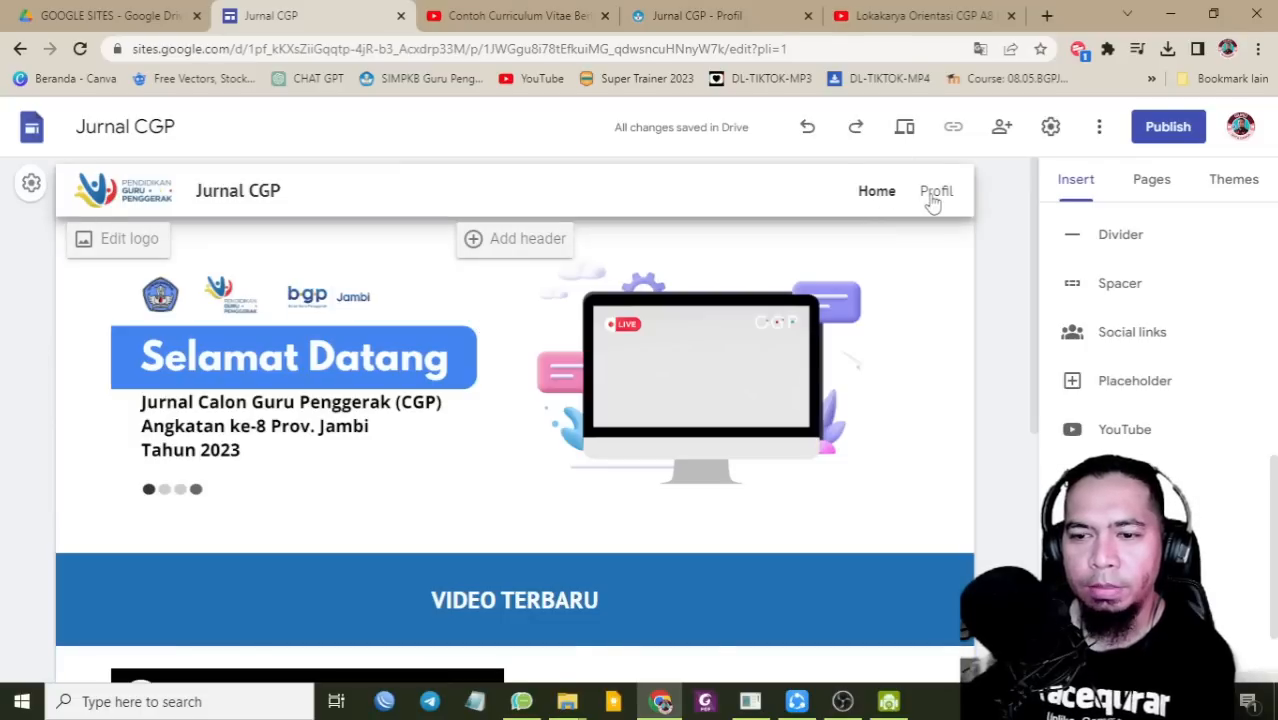
scroll(768, 438, "down", 12)
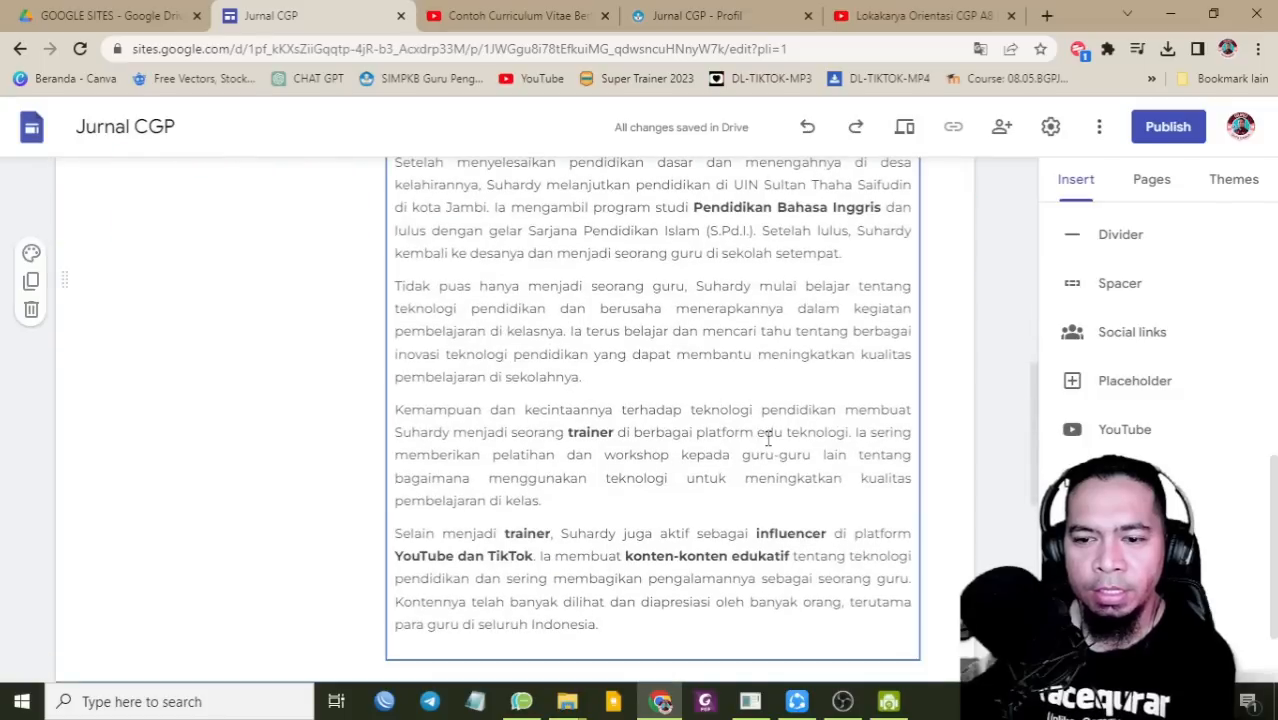
scroll(768, 438, "up", 12)
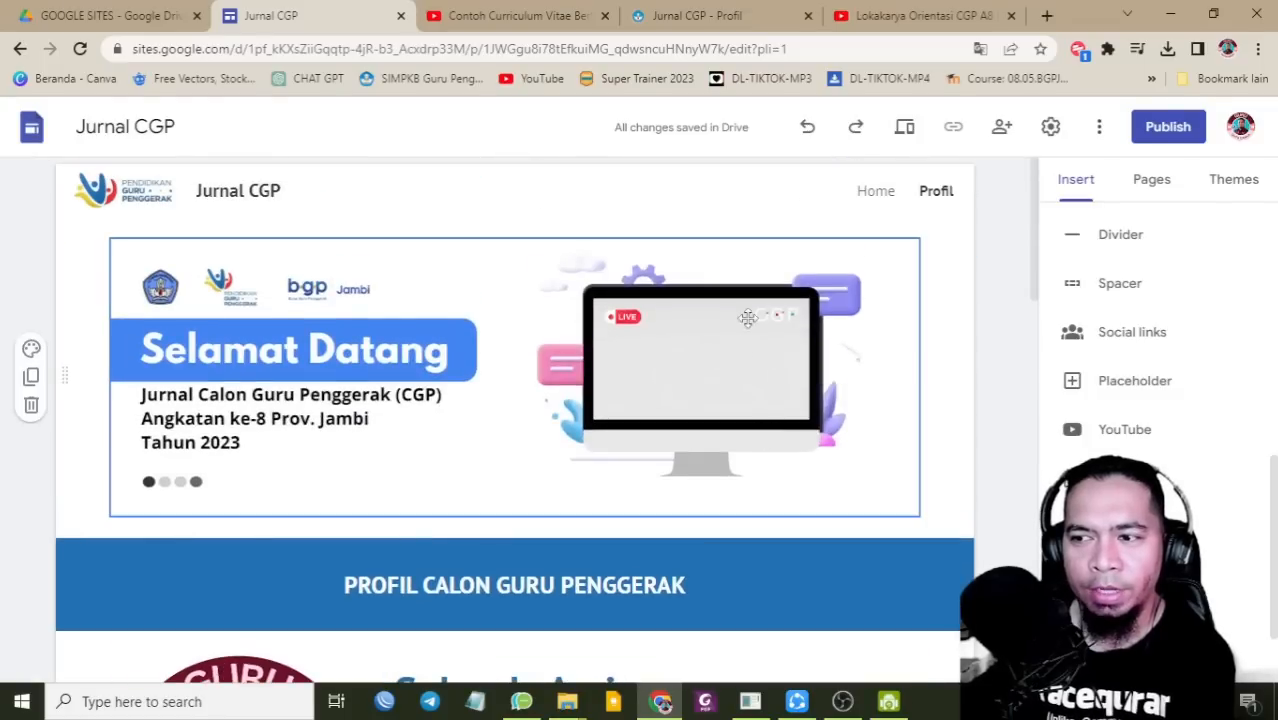
Step: Create a new menu section named Aksi Nyata in the site's page list
left_click(1160, 182)
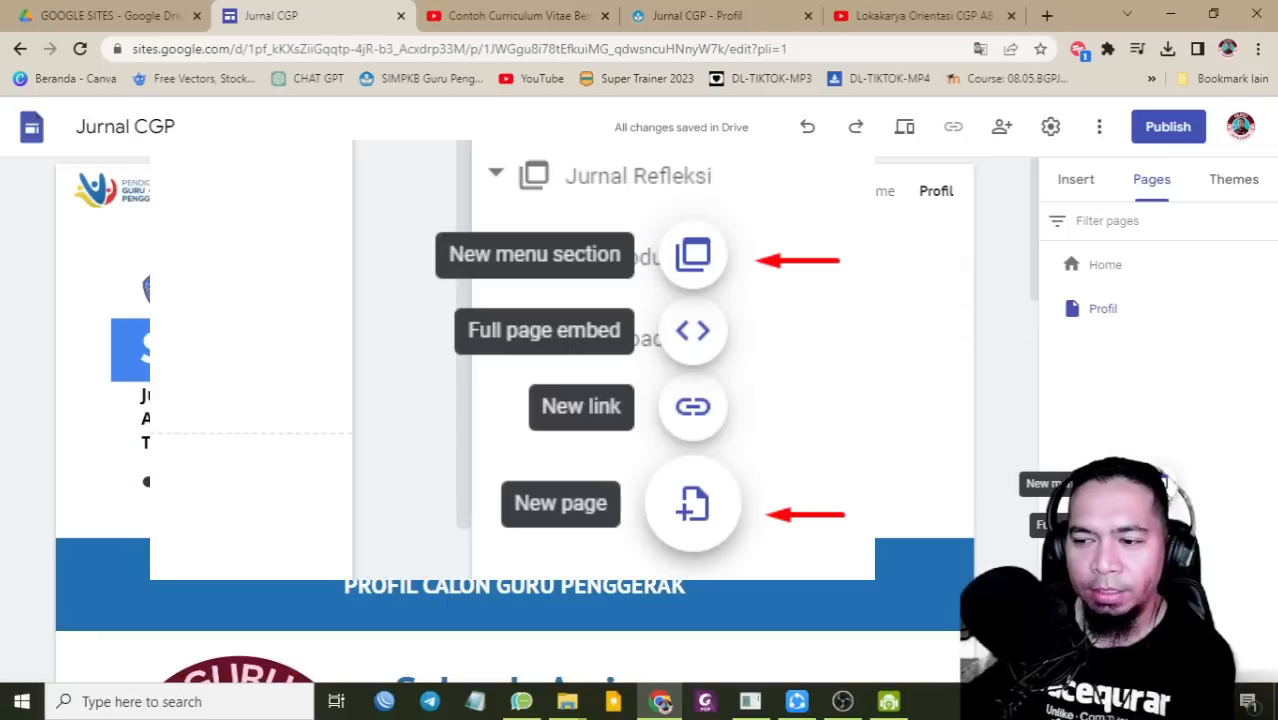
left_click(1160, 483)
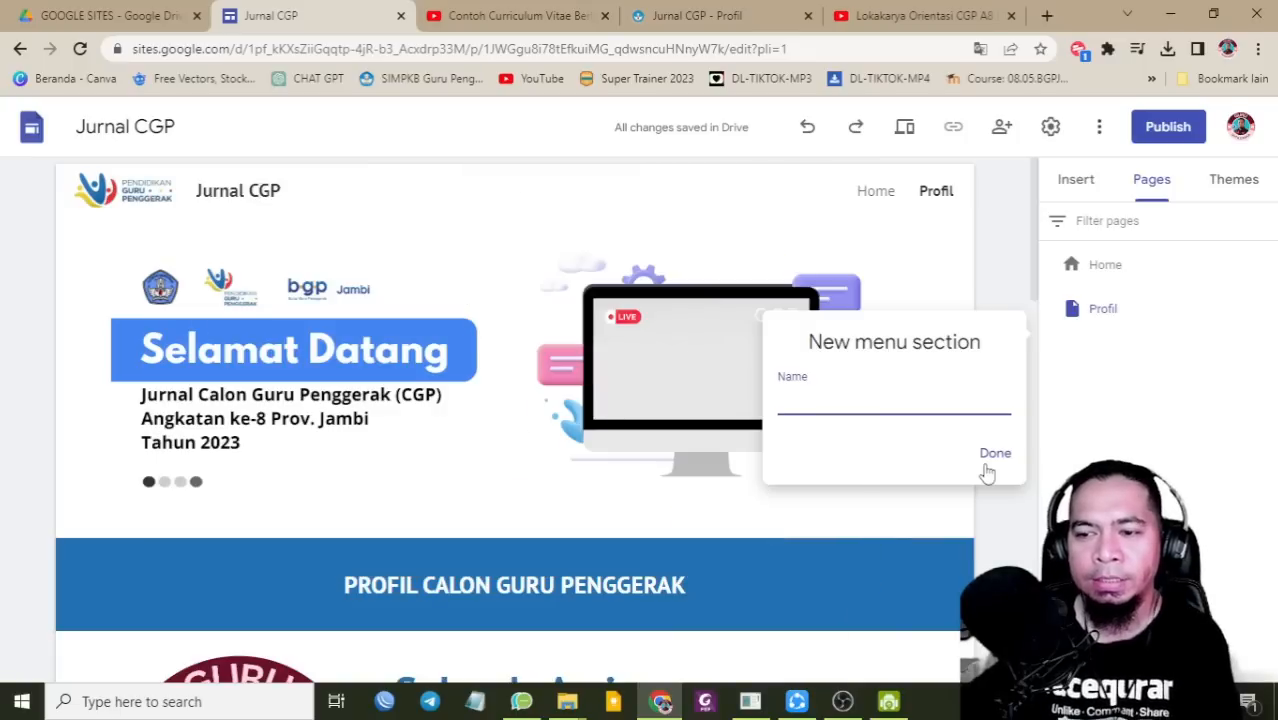
type("Aksi Nyata")
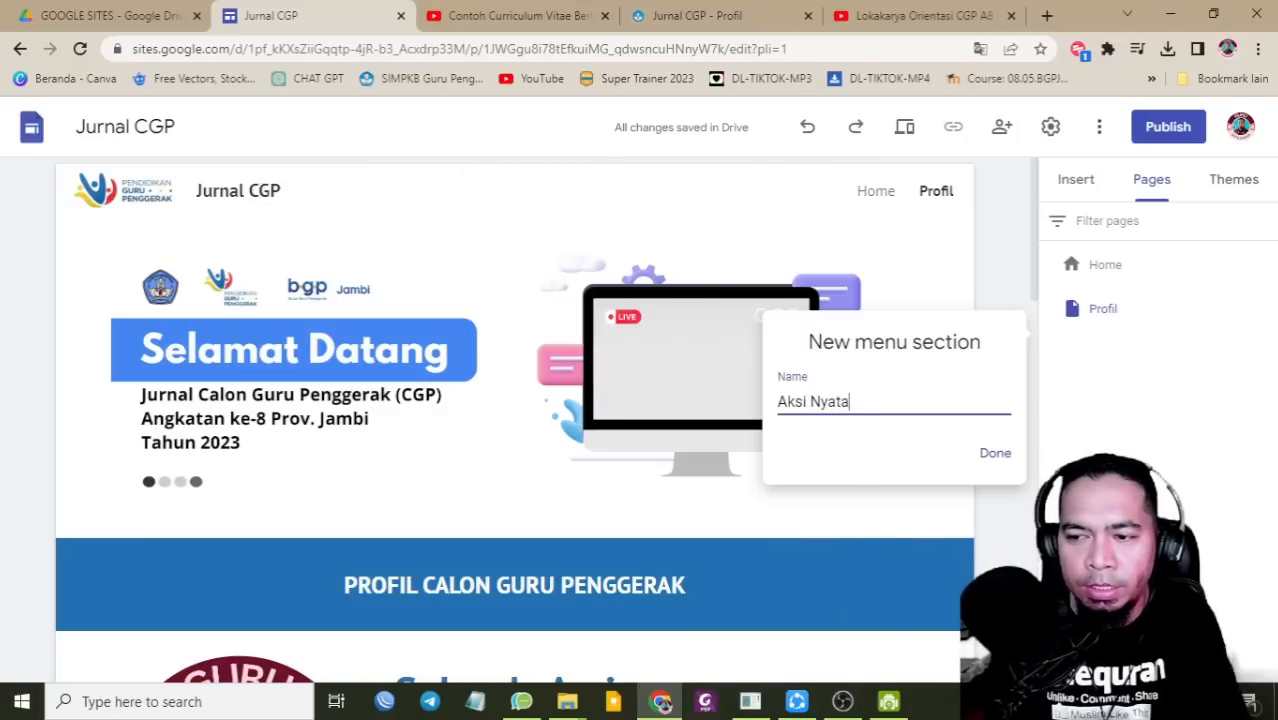
key("Return")
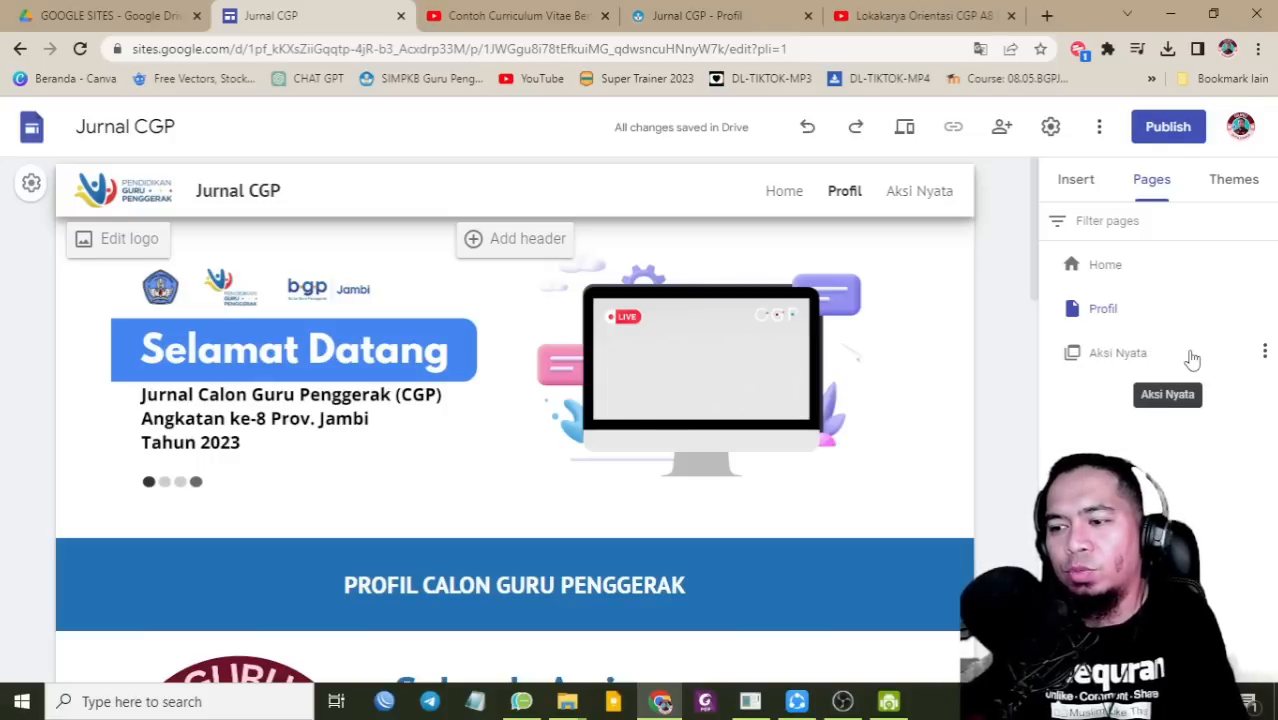
Step: Add a subpage named Modul 1.1 under the Aksi Nyata section
left_click(1265, 352)
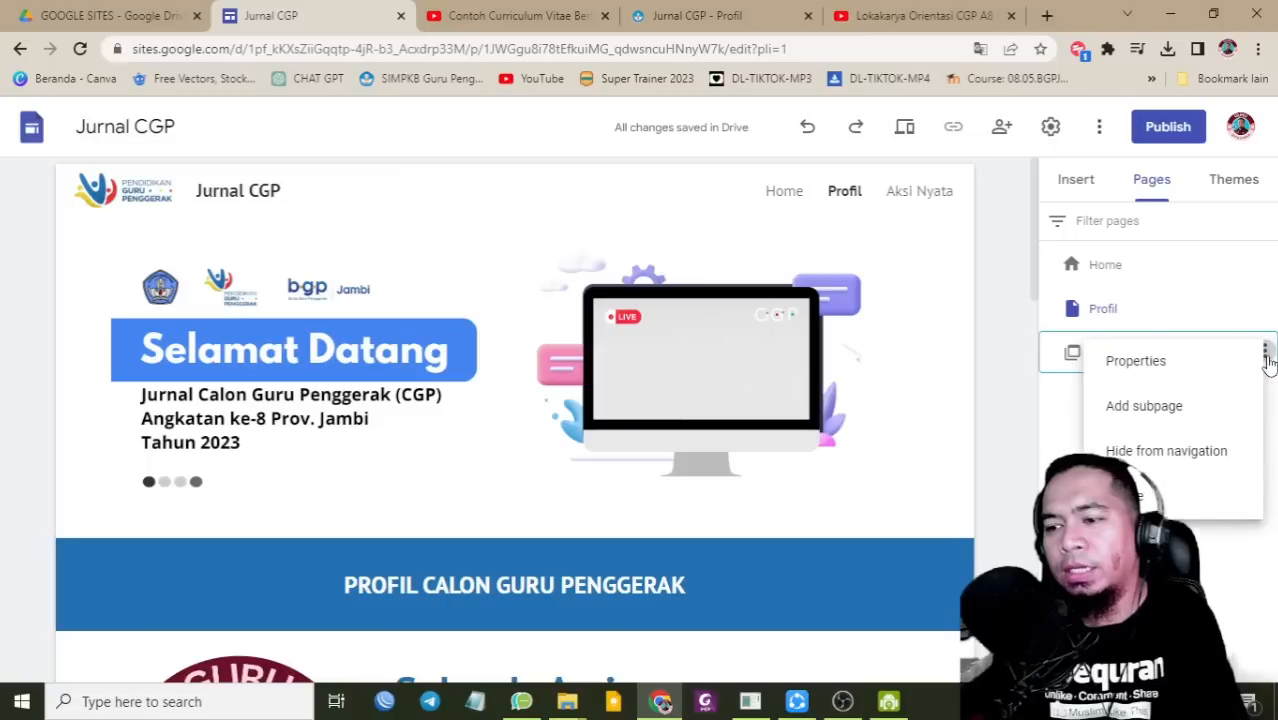
left_click(1017, 421)
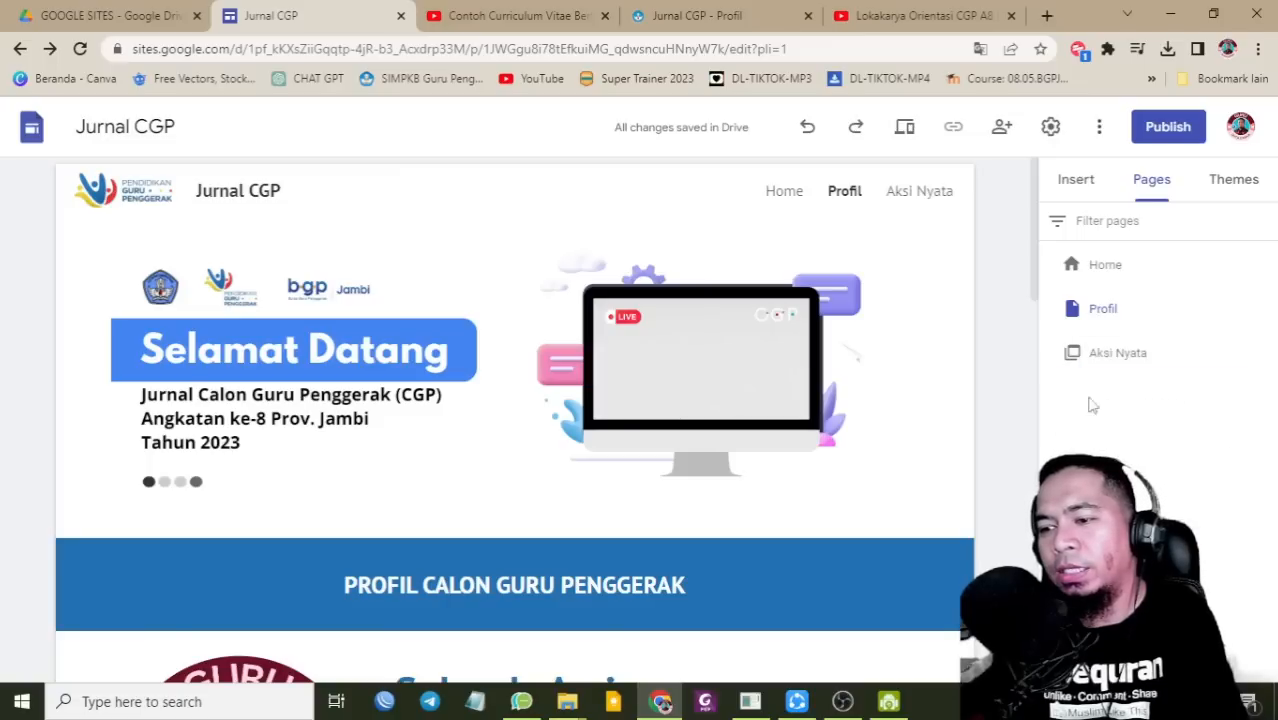
left_click(1265, 352)
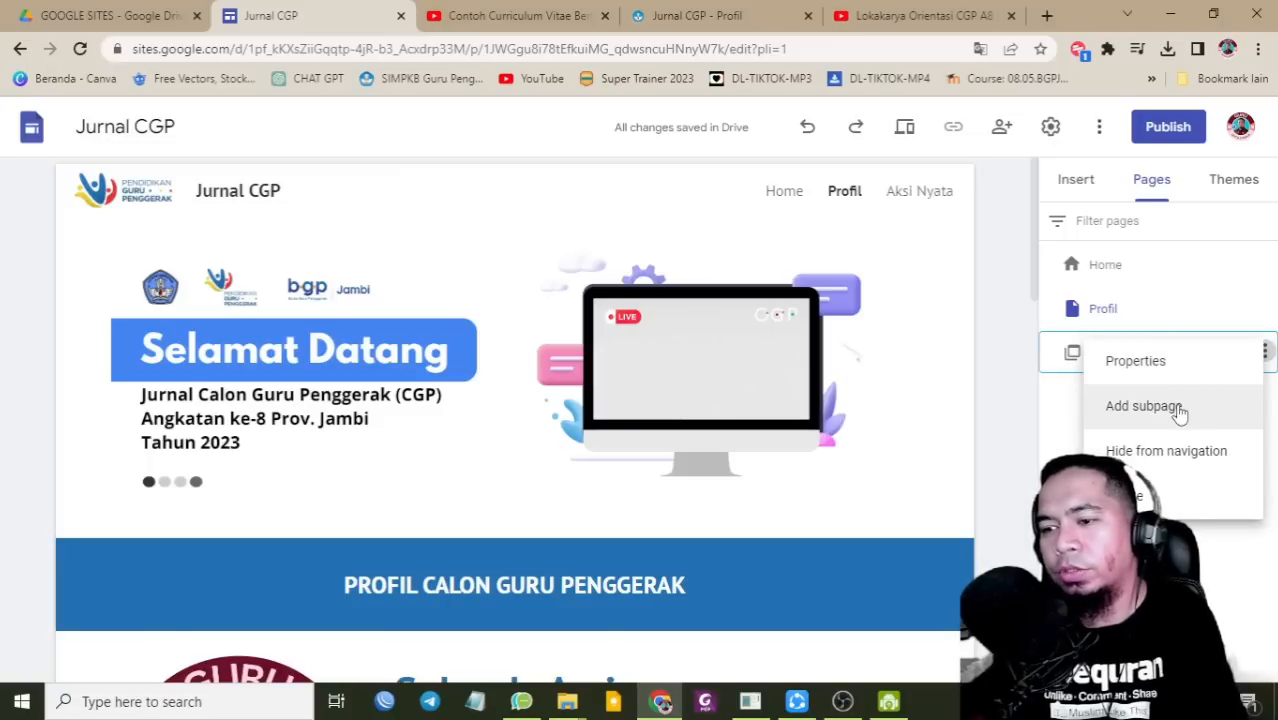
left_click(1144, 406)
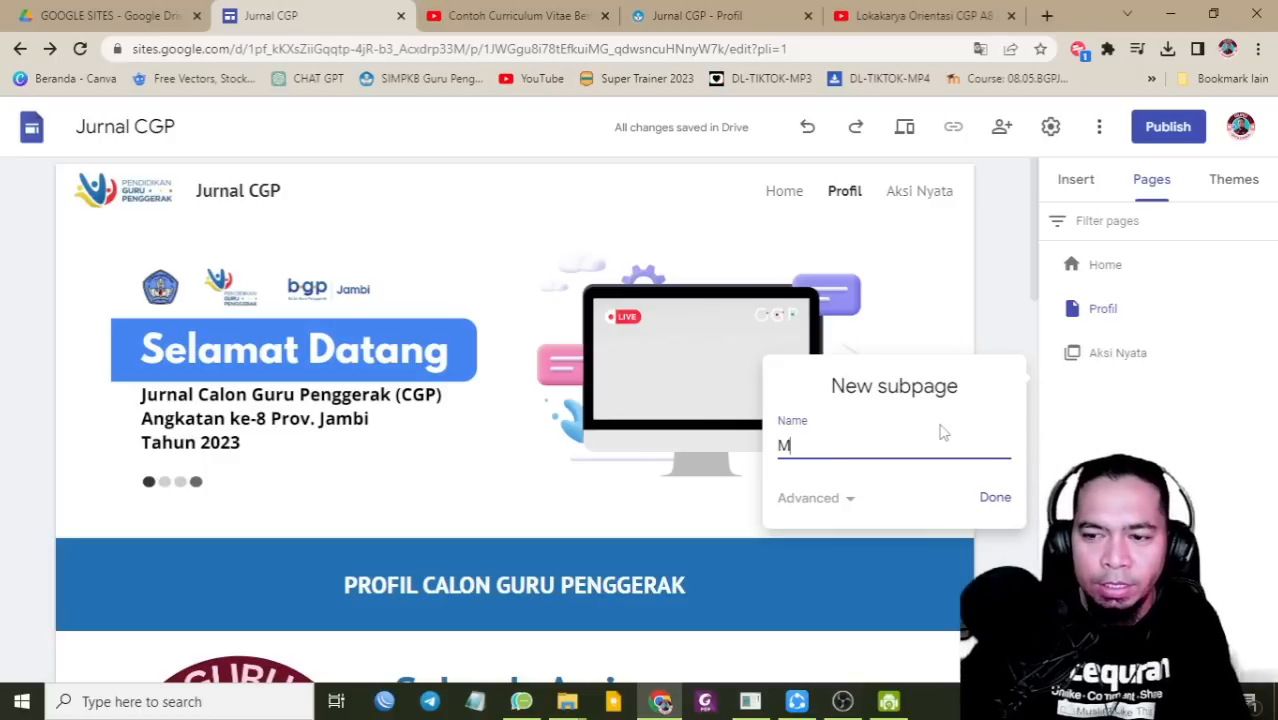
type("MOd")
key("BackSpace")
key("BackSpace")
type("odul 1.")
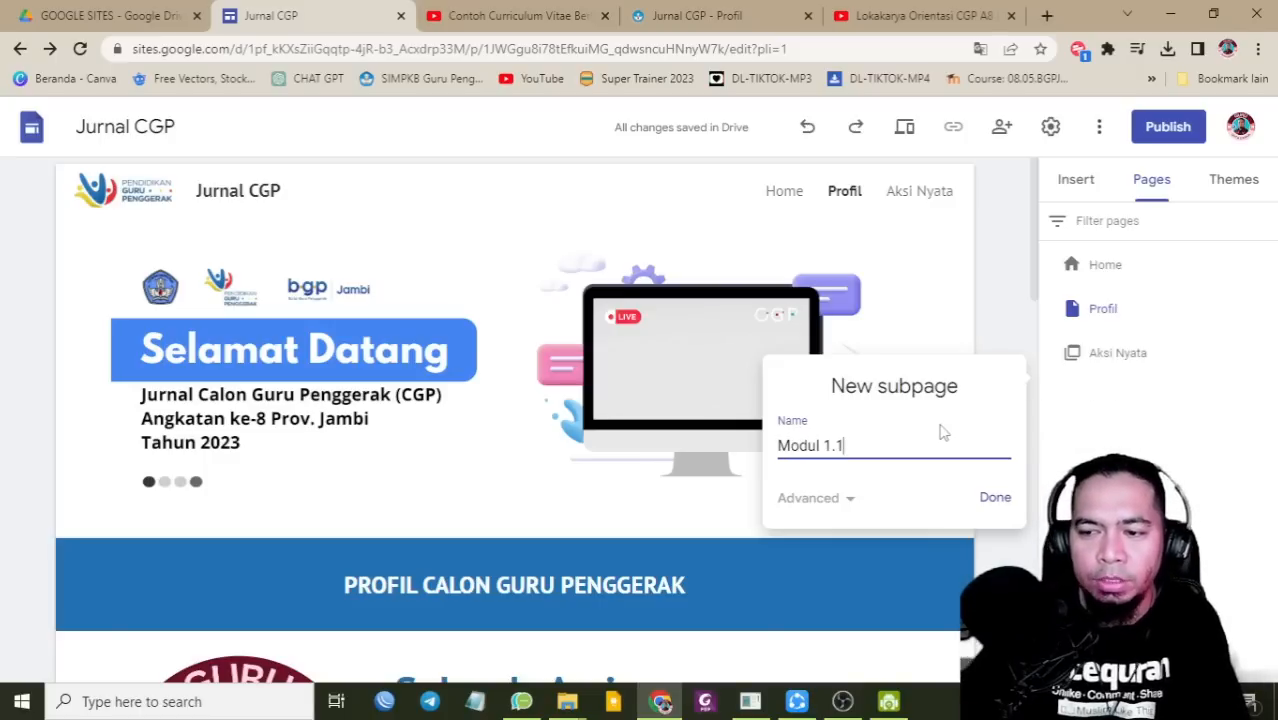
type("1")
left_click(985, 498)
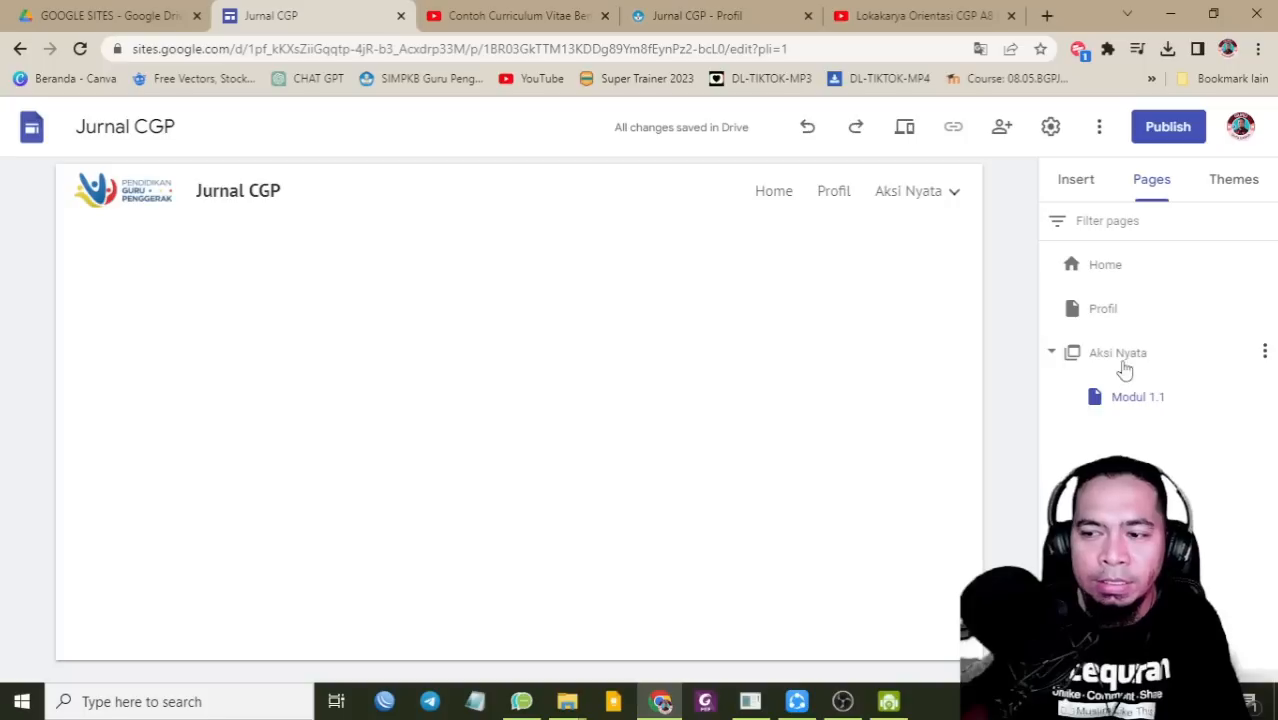
Step: Open the new Modul 1.1 page from the navigation dropdown
mouse_move(896, 197)
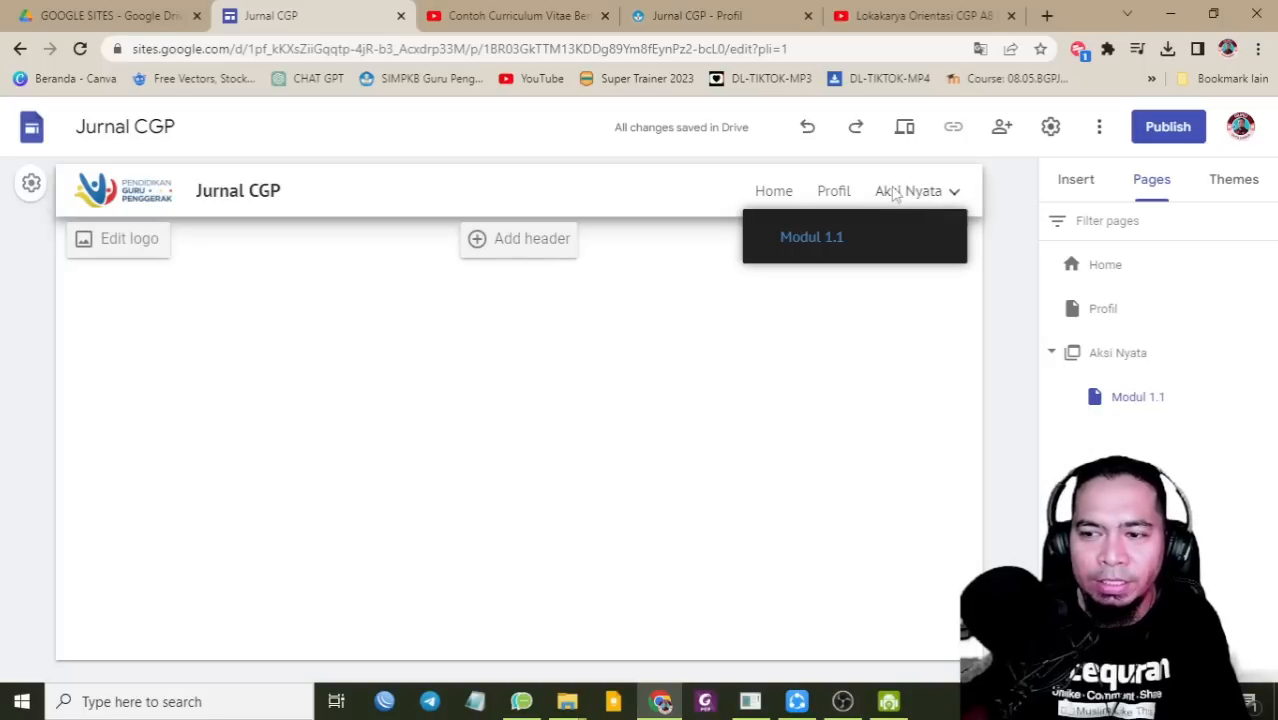
left_click(831, 193)
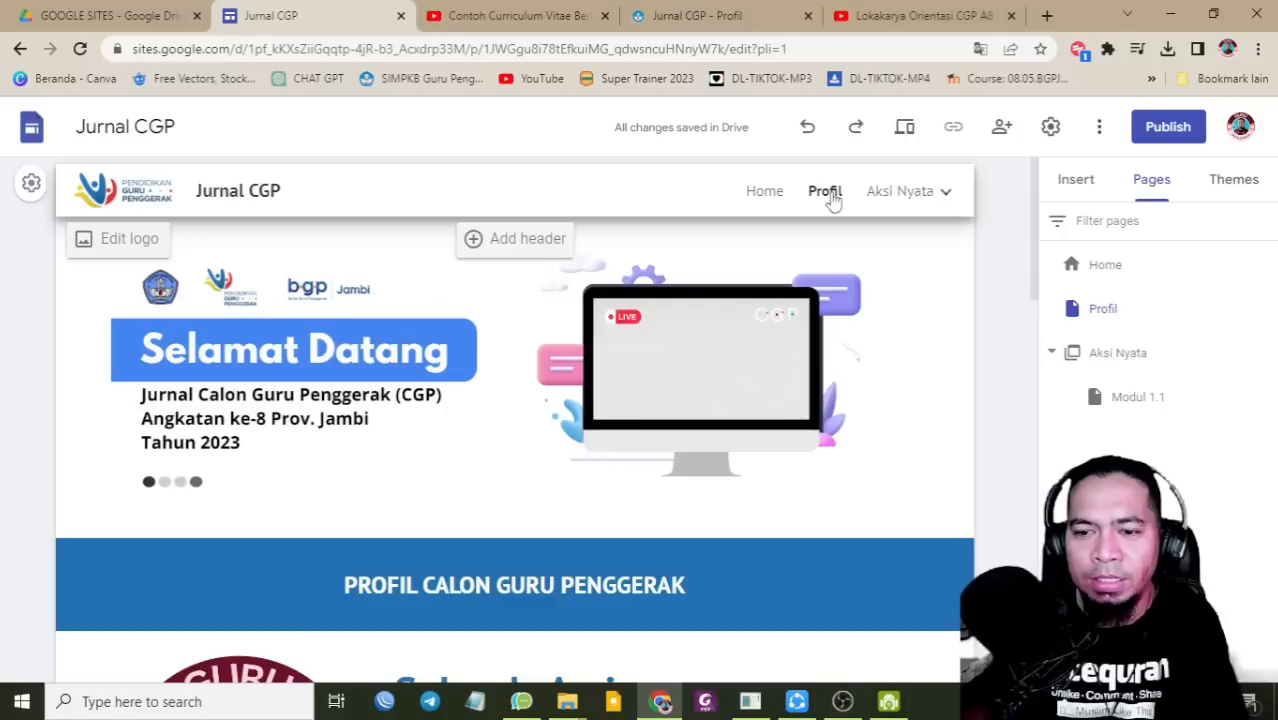
mouse_move(897, 205)
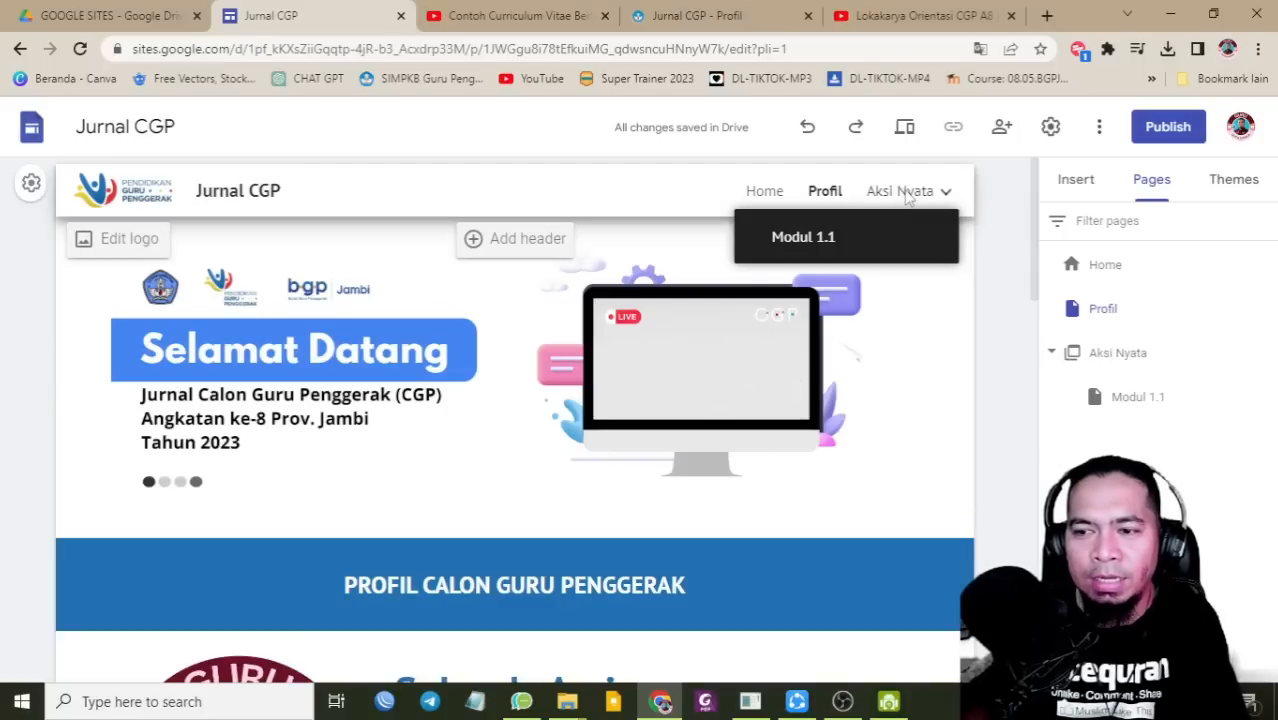
left_click(893, 245)
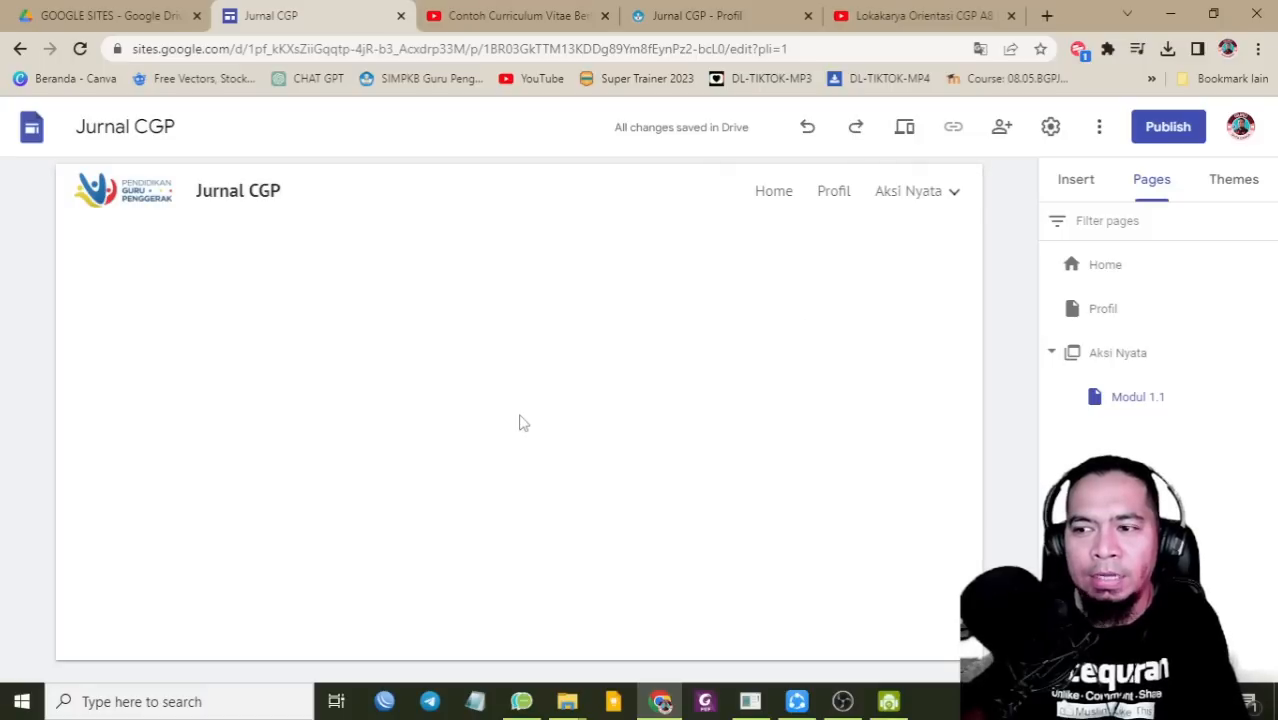
left_click(1068, 179)
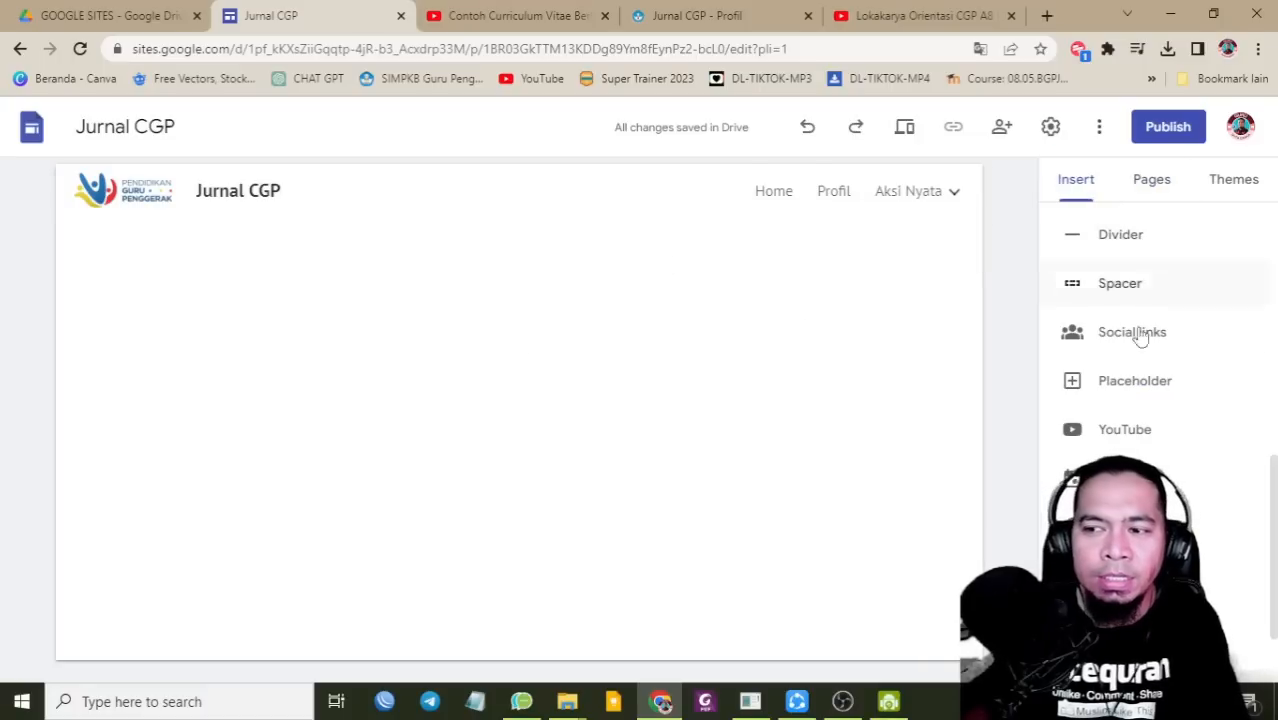
Step: Upload the HEADER GOOGLE SITES image to Modul 1.1 and stretch it to full page width
scroll(1140, 345, "up", 10)
left_click(1207, 268)
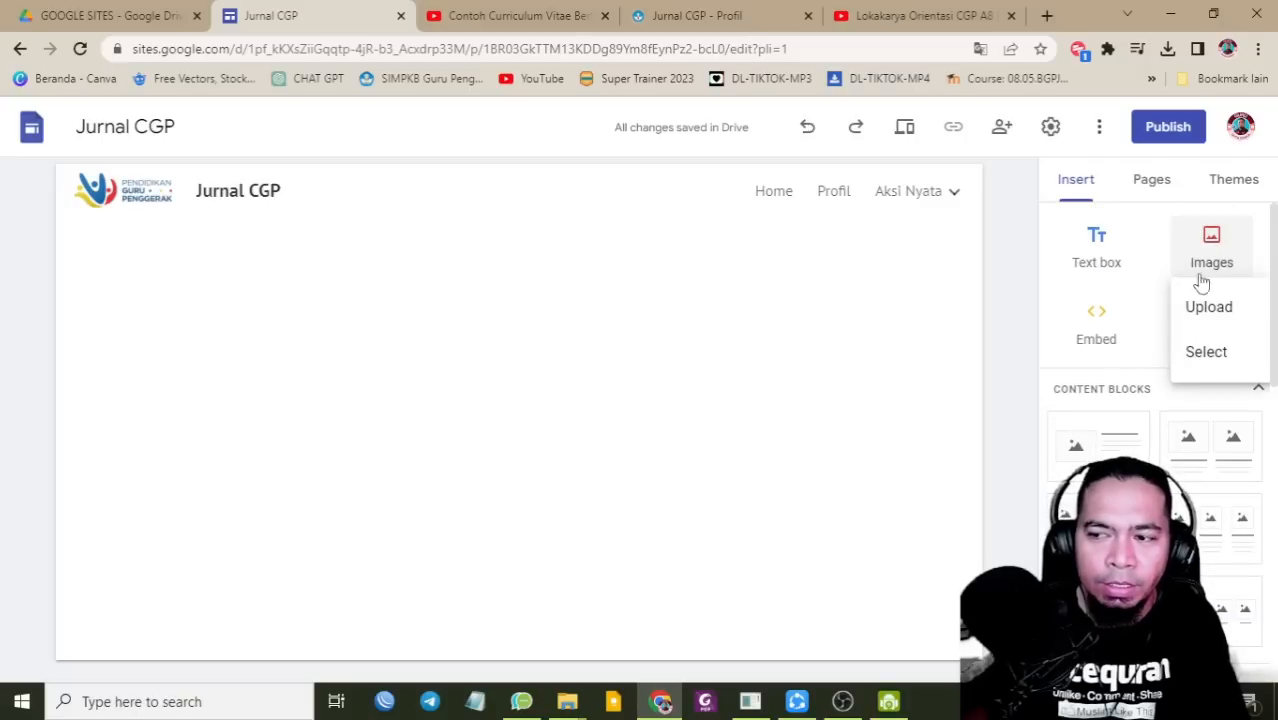
left_click(1208, 316)
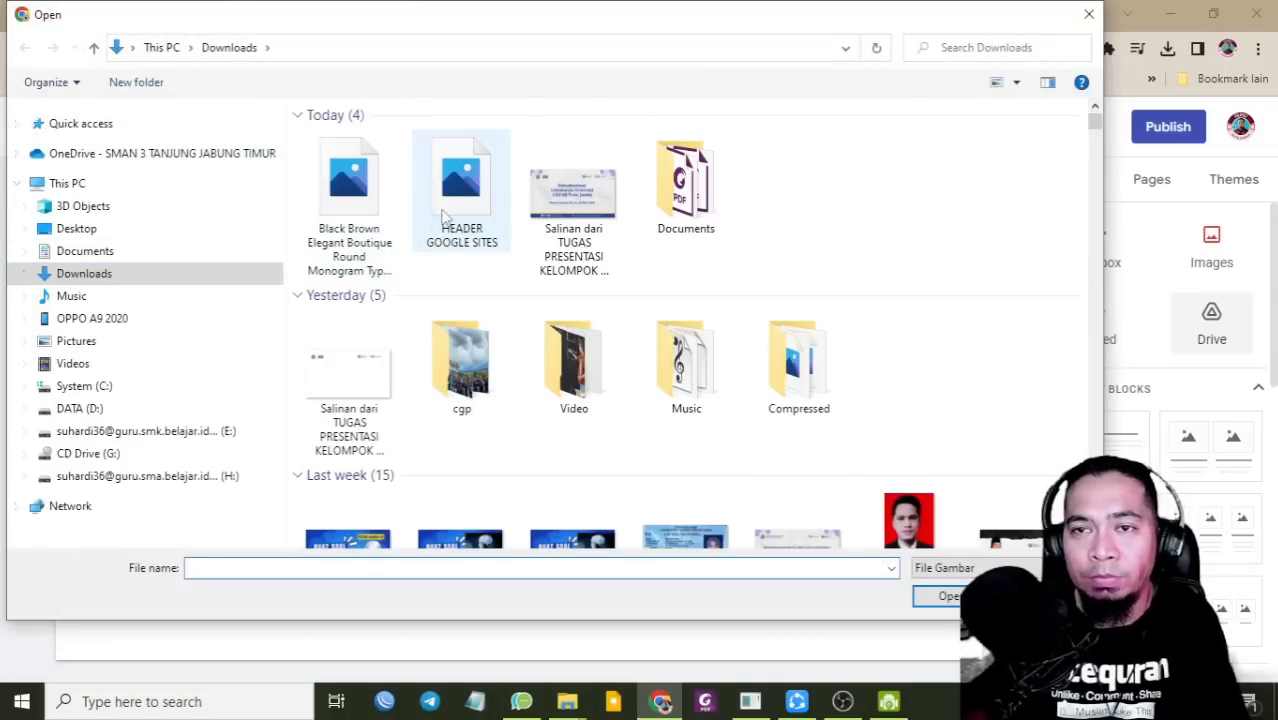
left_click(452, 200)
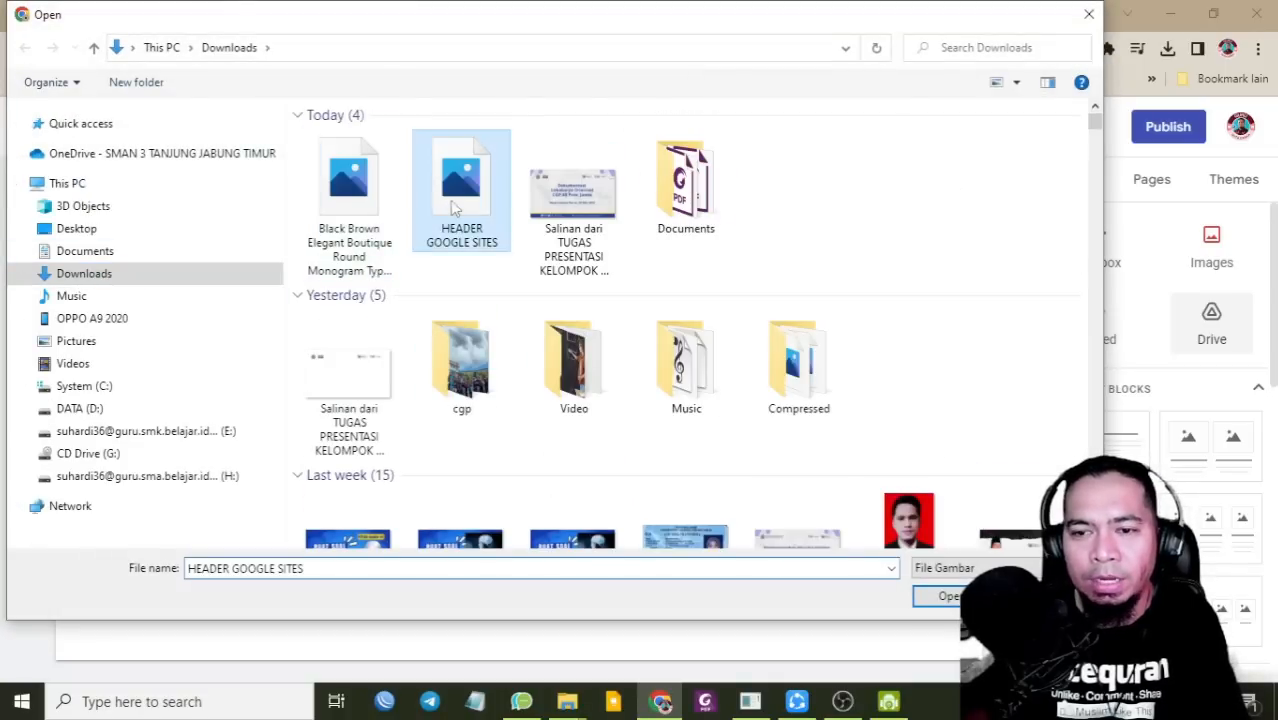
left_click(940, 596)
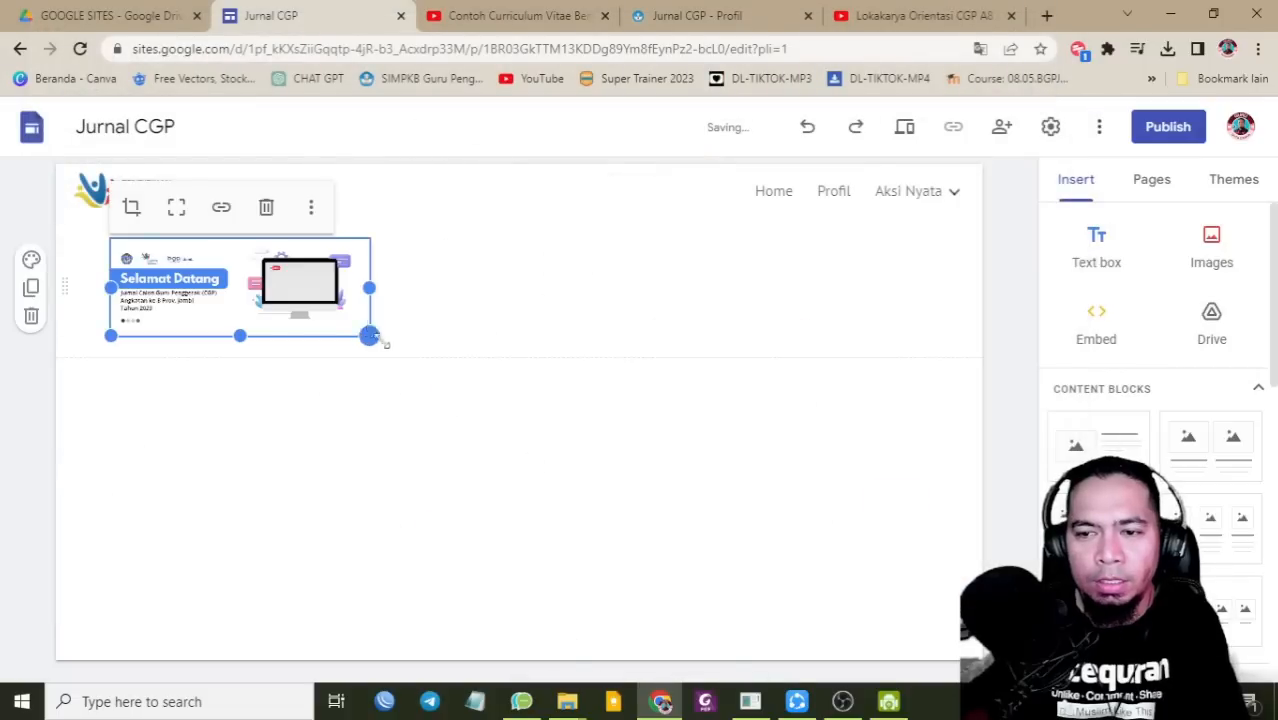
left_click_drag(378, 340, 966, 508)
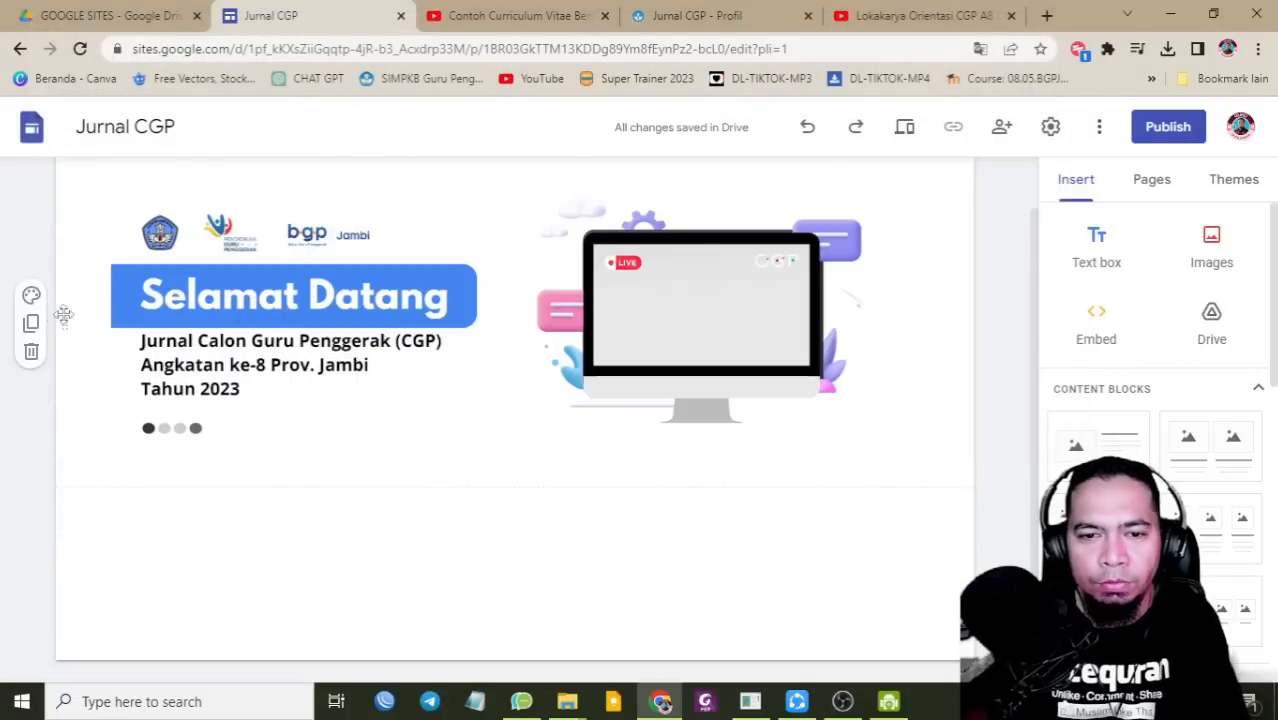
Step: Add a centred MODUL 1.1 heading in a blue section below the banner
left_click(1097, 250)
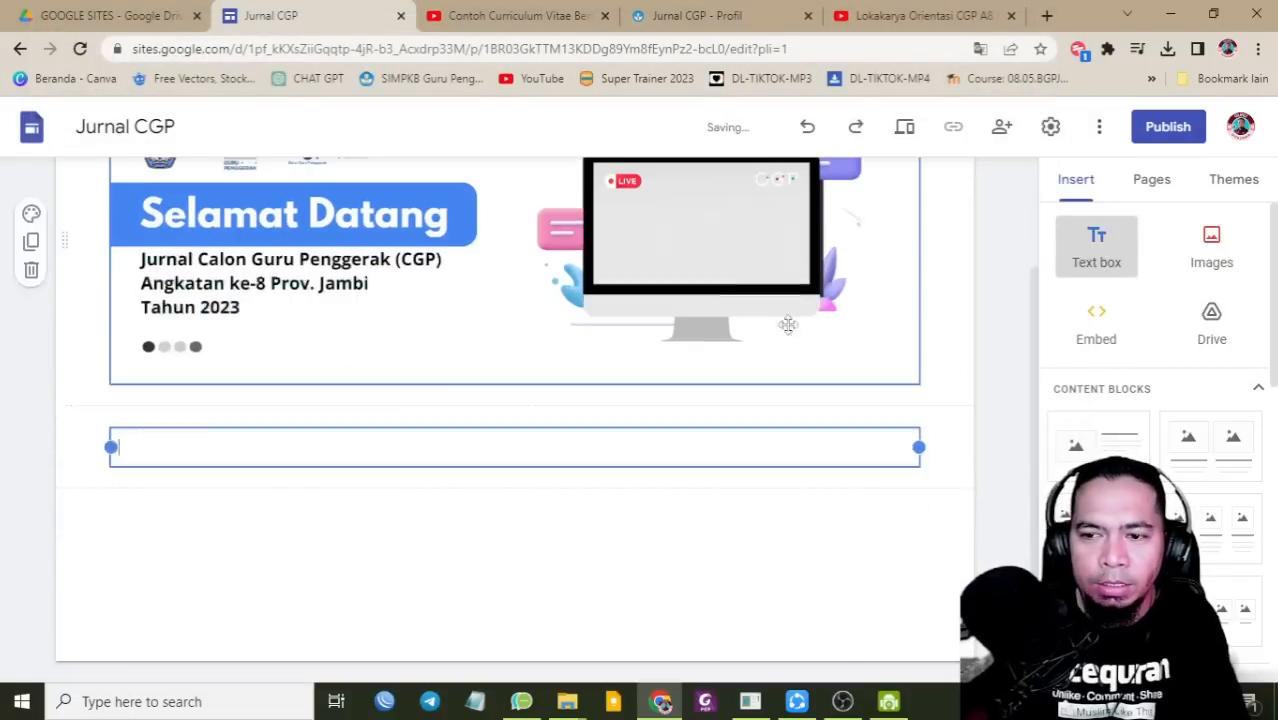
left_click(180, 398)
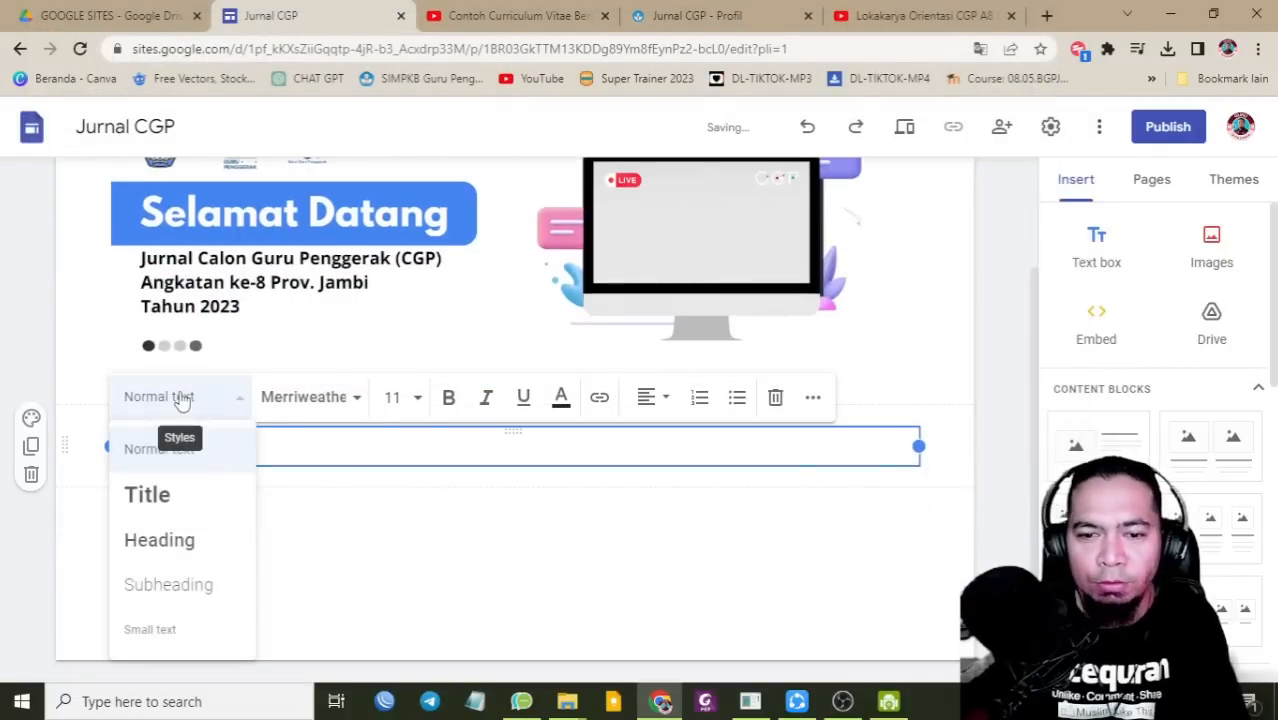
left_click(163, 538)
left_click(679, 403)
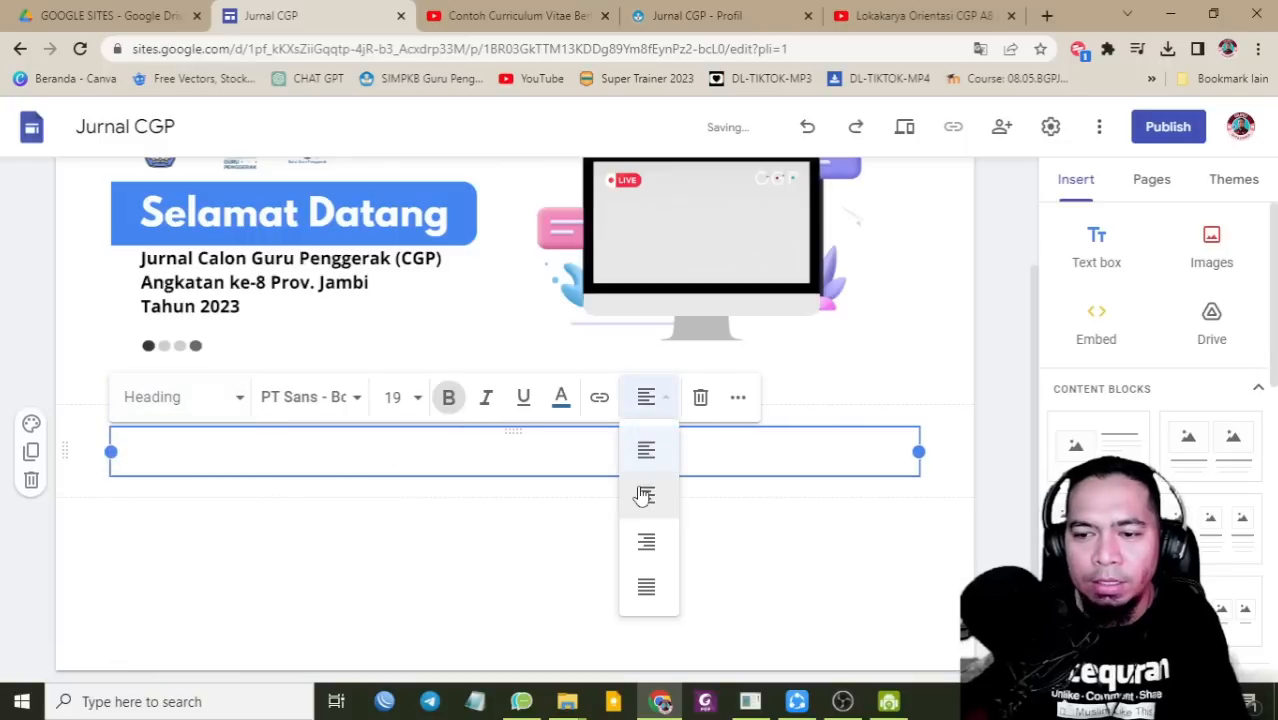
left_click(645, 491)
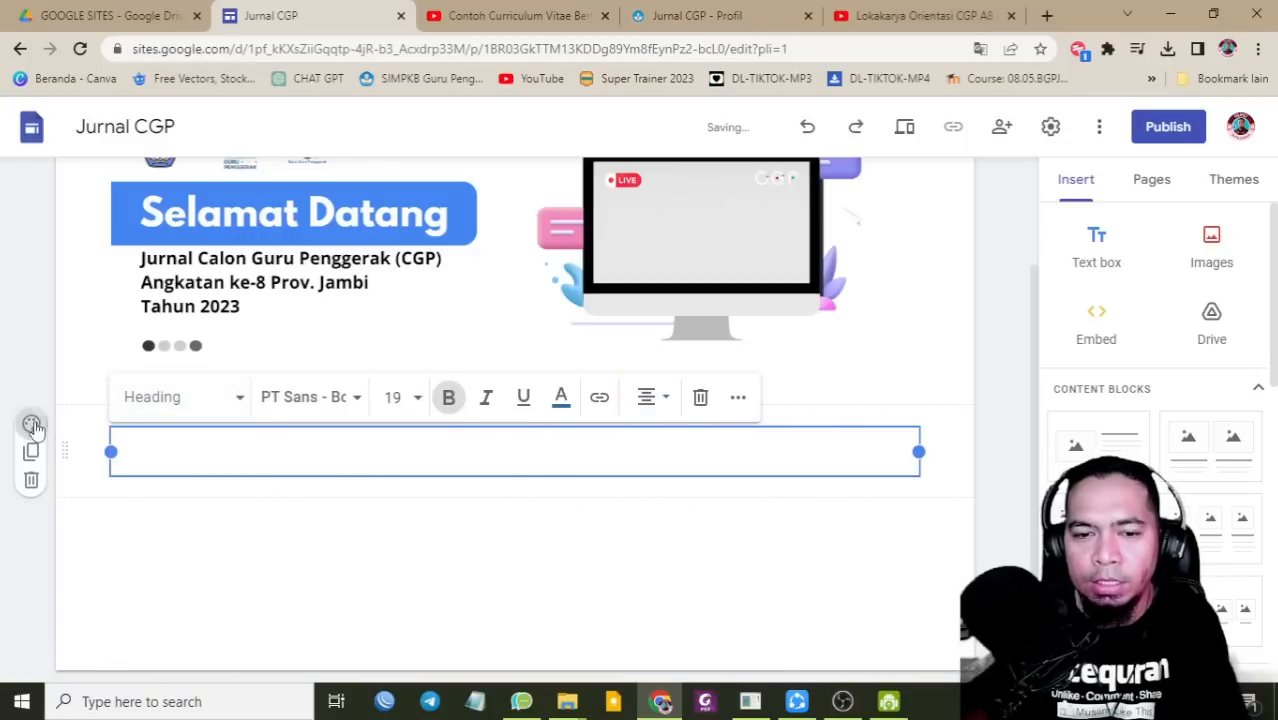
left_click(31, 423)
left_click(120, 555)
left_click(474, 441)
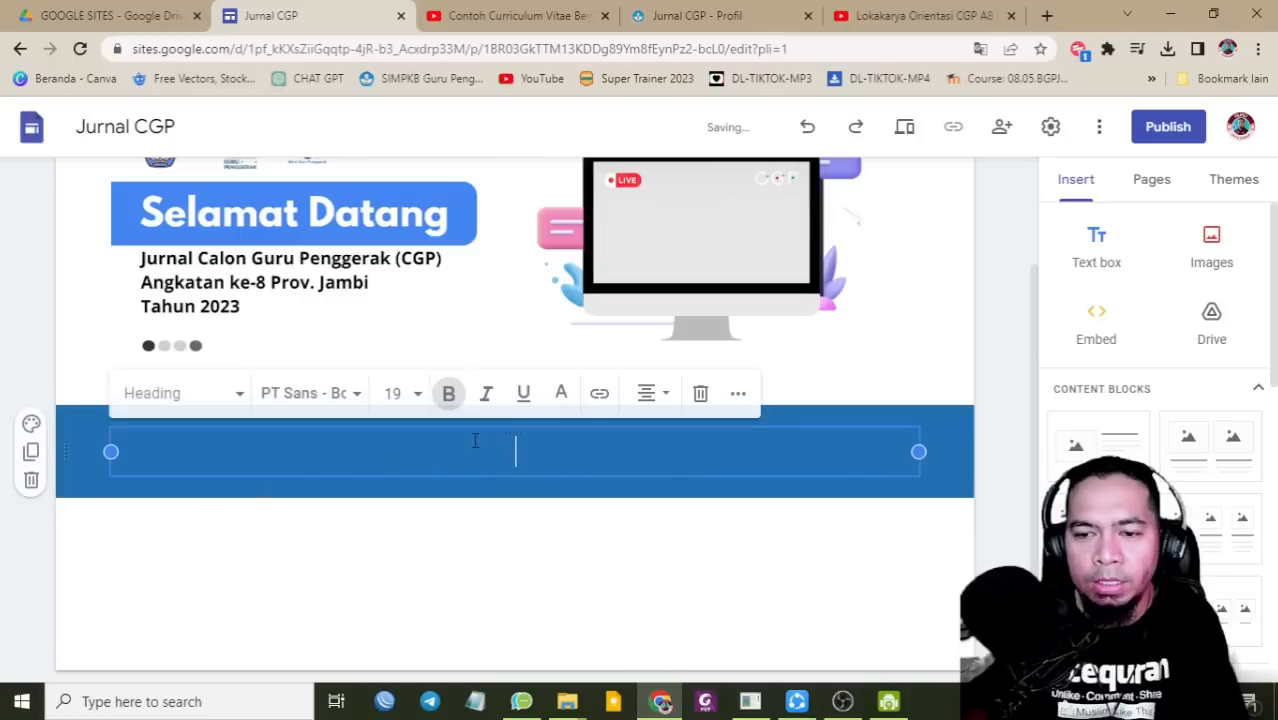
type("MODUL 1.1")
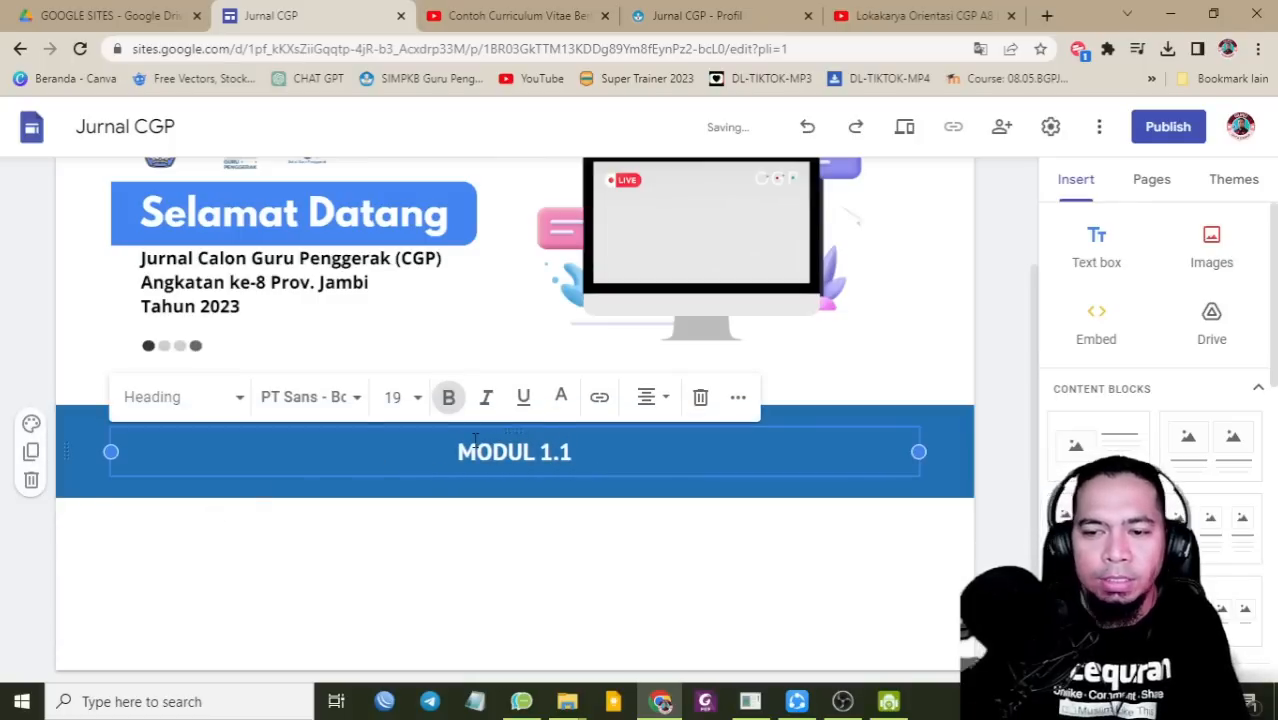
left_click(485, 551)
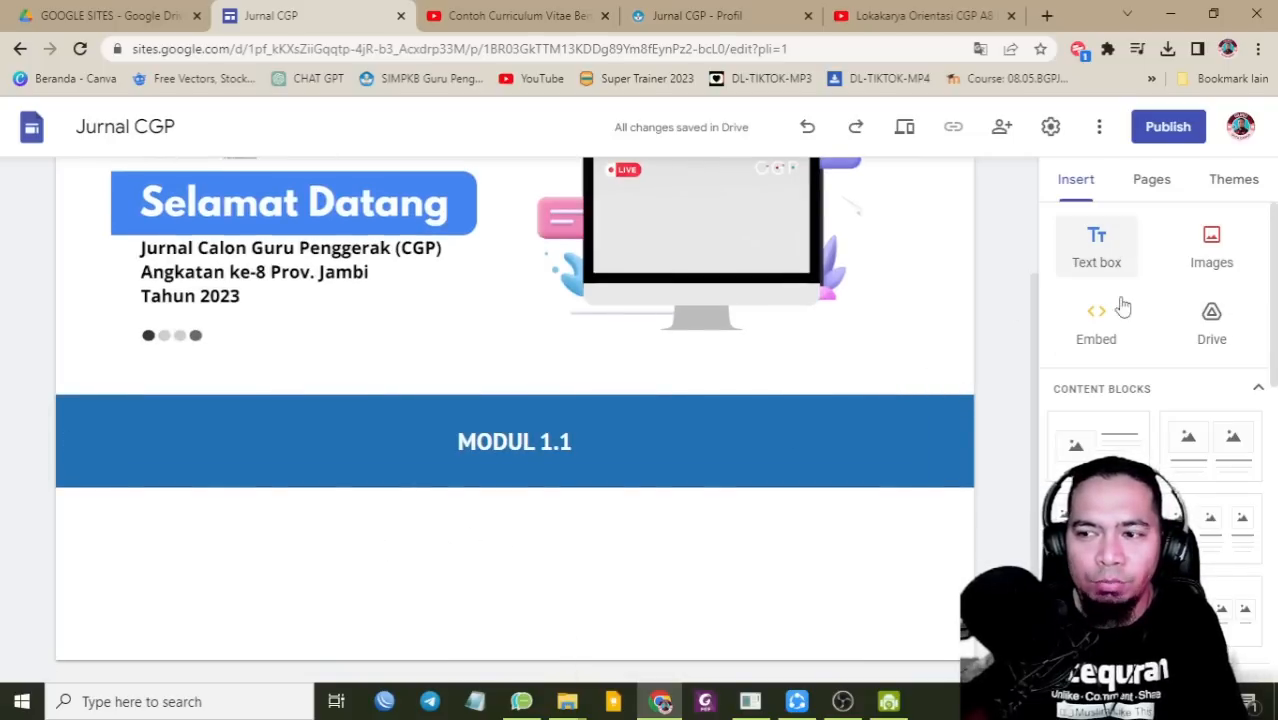
Step: Insert the four-image content block under MODUL 1.1 and click into its first two captions
scroll(1118, 381, "down", 1)
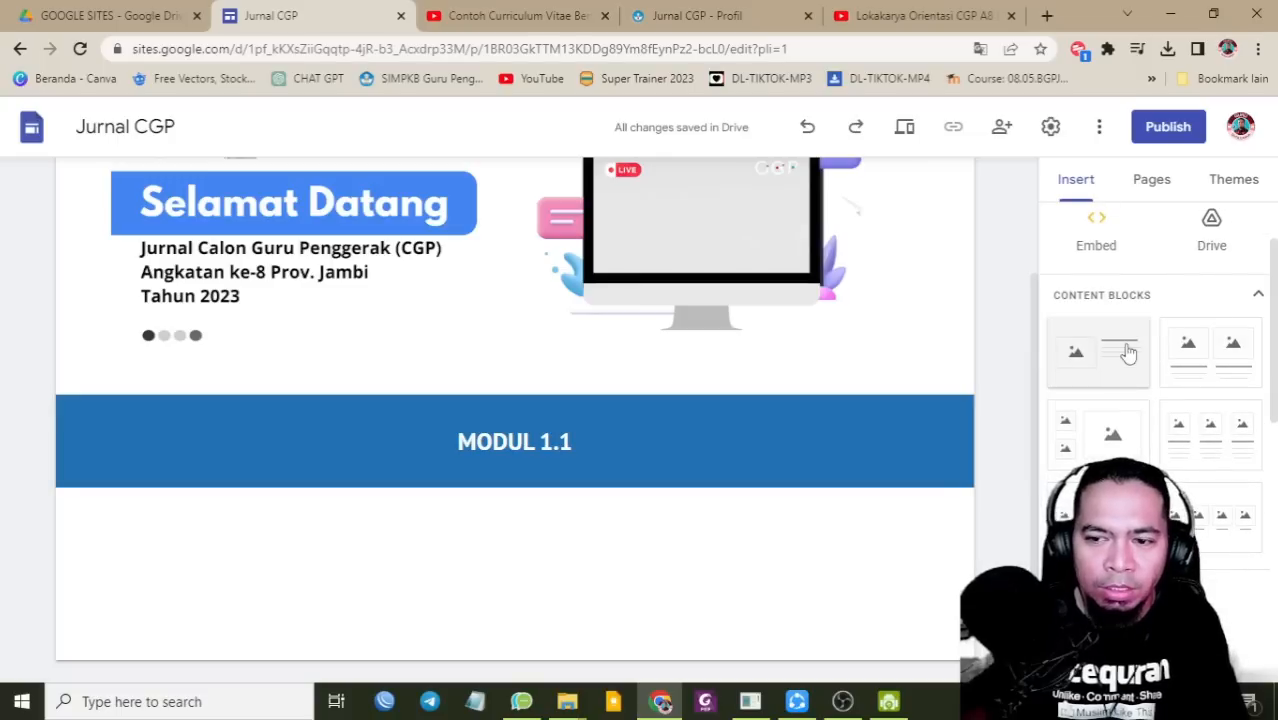
left_click(1213, 515)
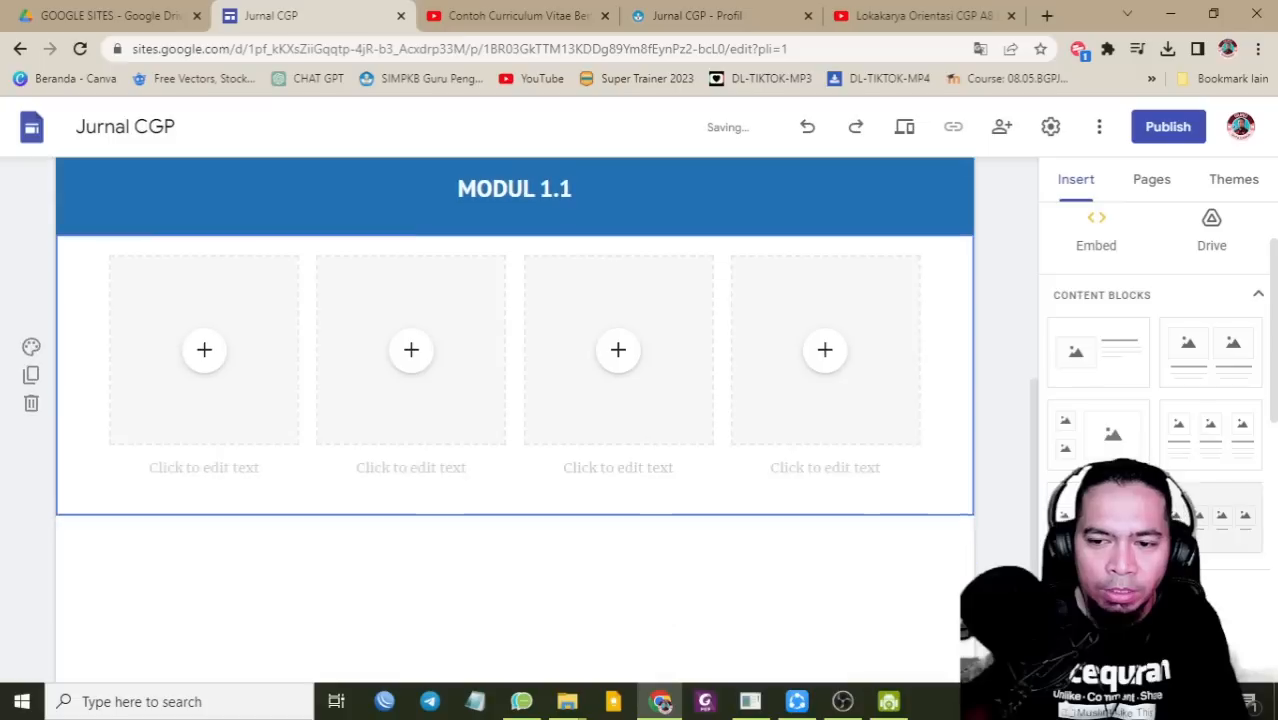
left_click(226, 467)
left_click(394, 460)
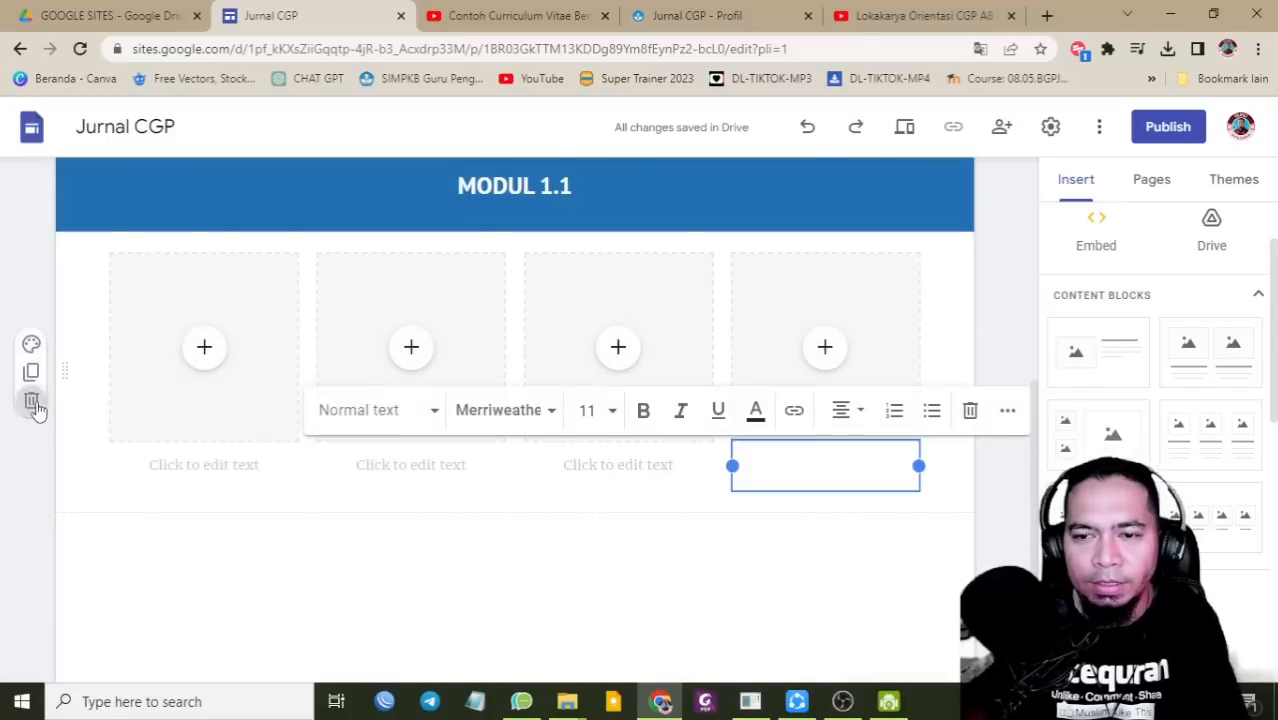
scroll(643, 414, "up", 3)
scroll(950, 283, "up", 2)
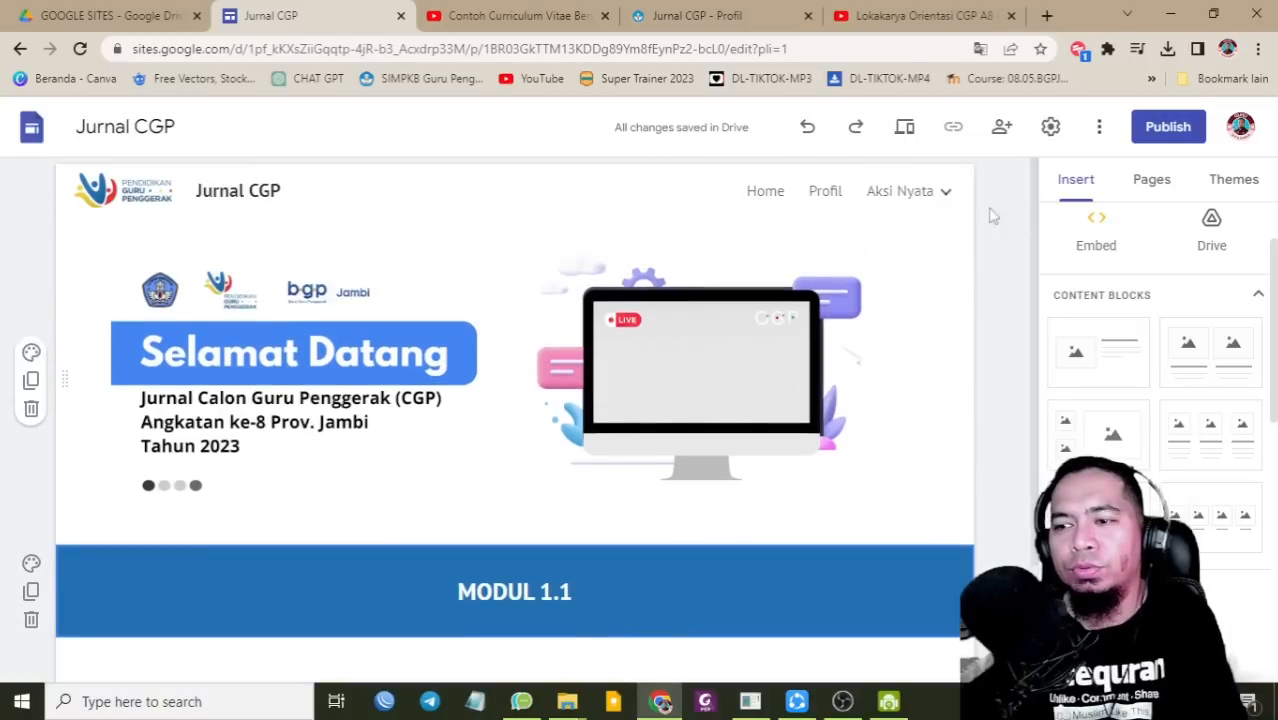
Step: Add a new 'Jurnal Refleksi' menu section in the Pages list
left_click(1162, 179)
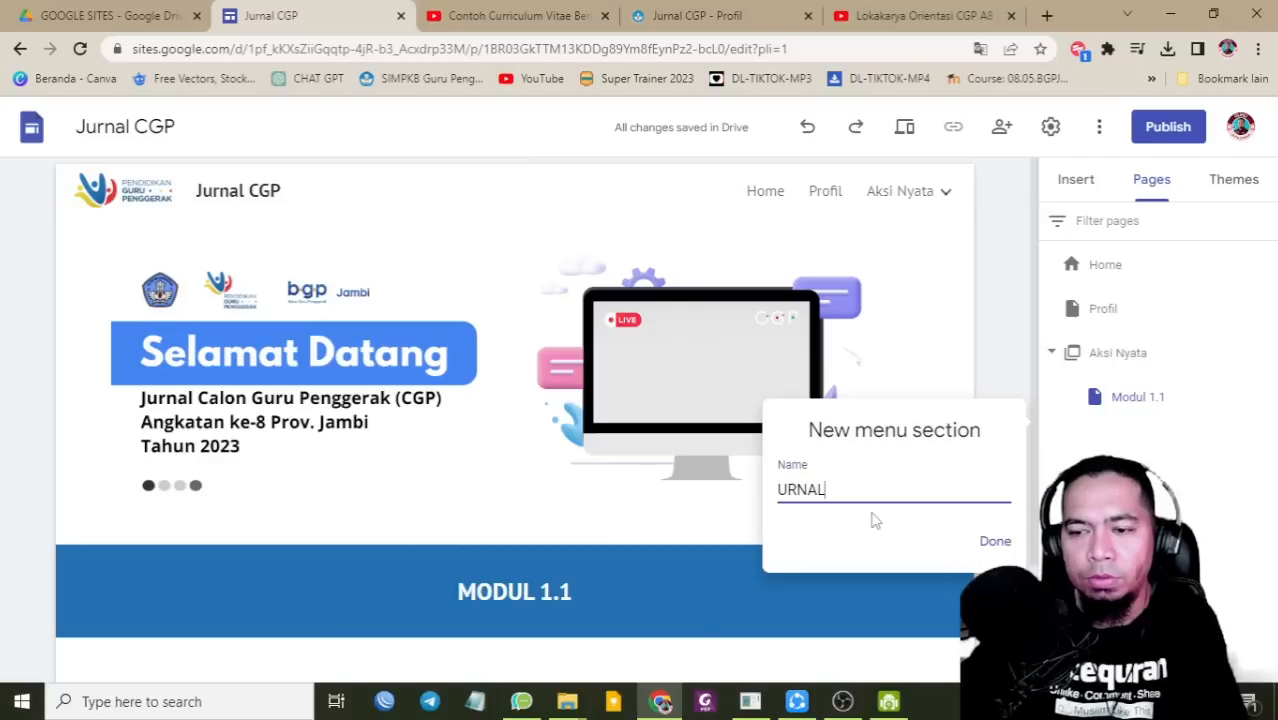
type("Jurnal Refleksi")
left_click(995, 541)
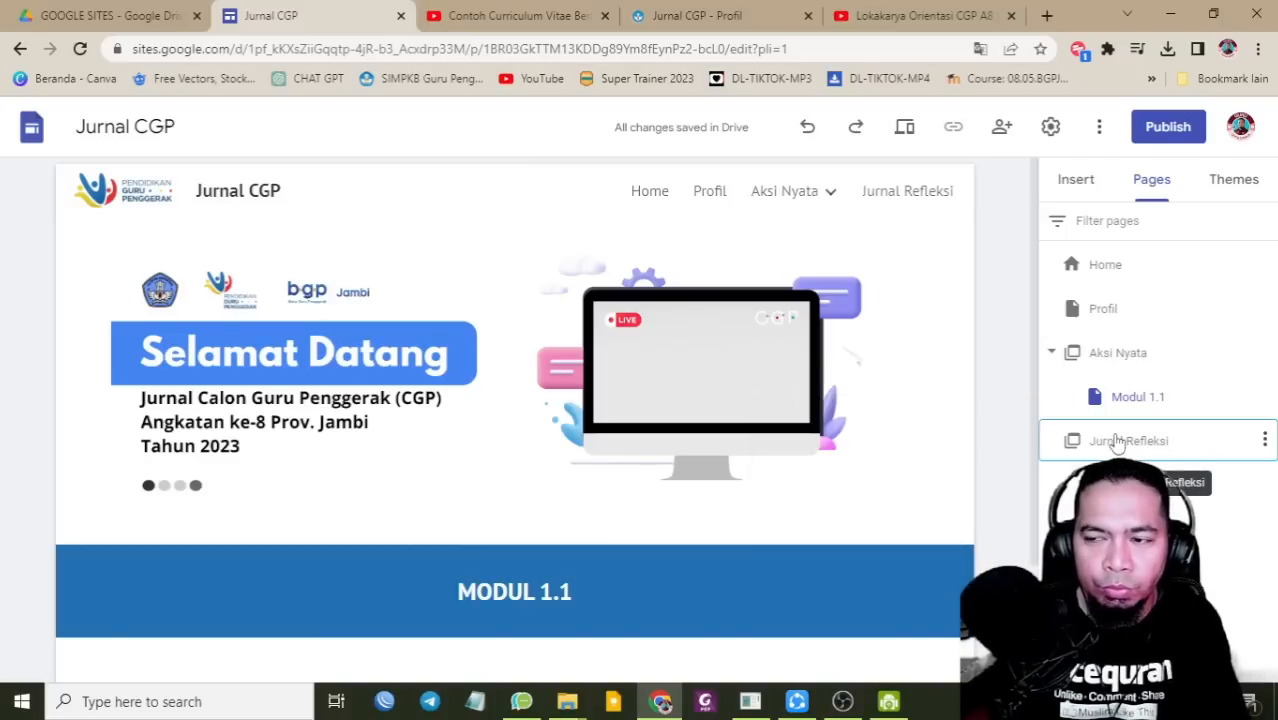
Step: Add a 'Modul 1.1' subpage under the Jurnal Refleksi section
left_click(1265, 440)
left_click(1130, 483)
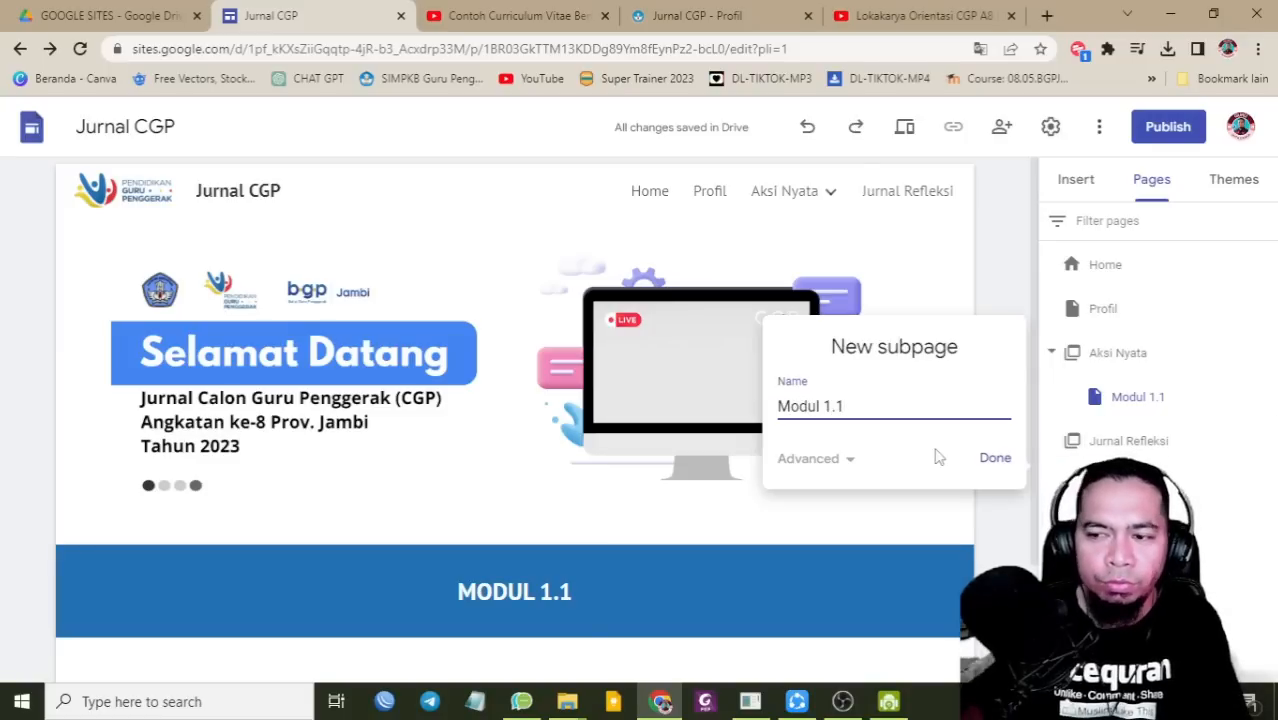
left_click(993, 458)
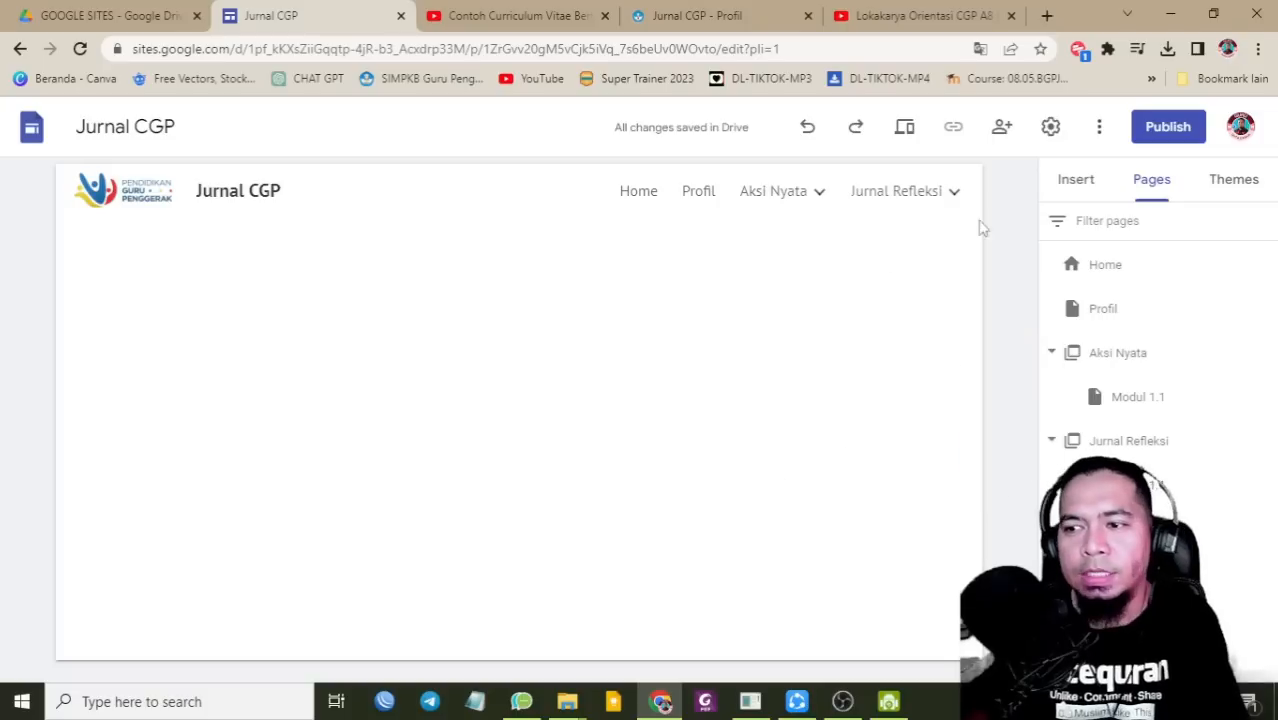
left_click(1068, 179)
Step: Upload the Selamat Datang banner image to the new Modul 1.1 page
scroll(1178, 313, "up", 2)
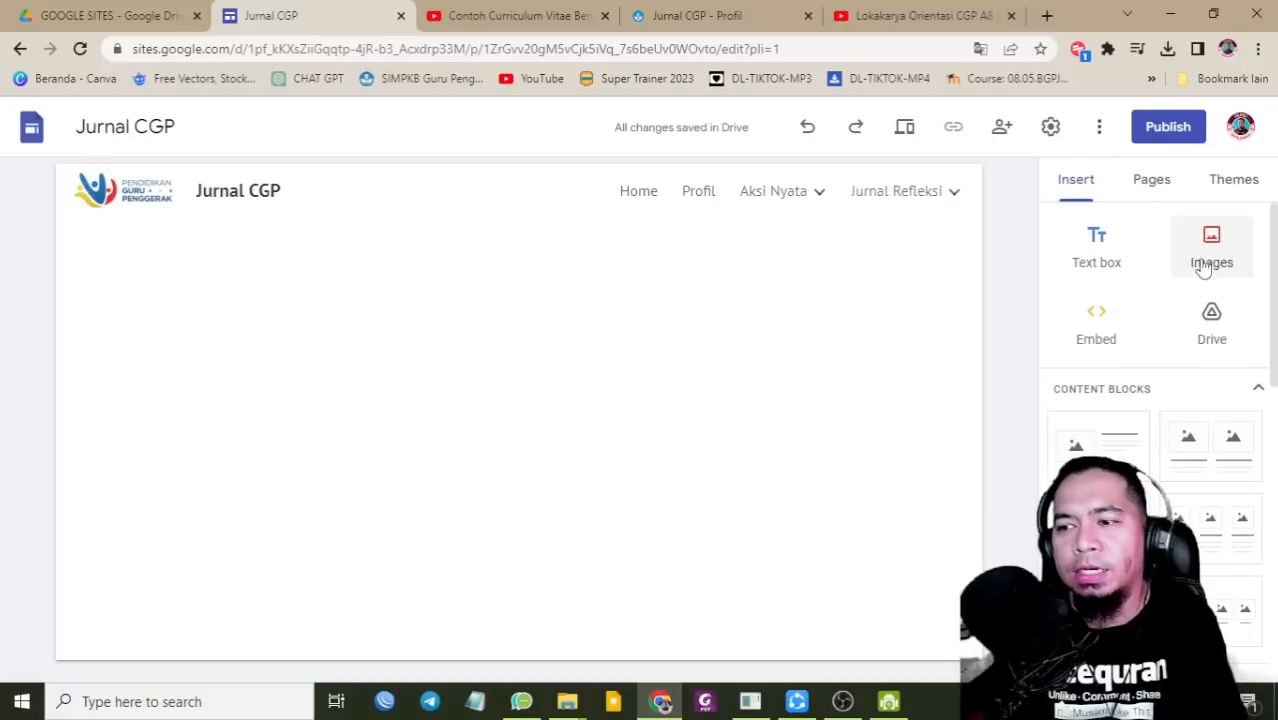
left_click(1209, 258)
left_click(1206, 303)
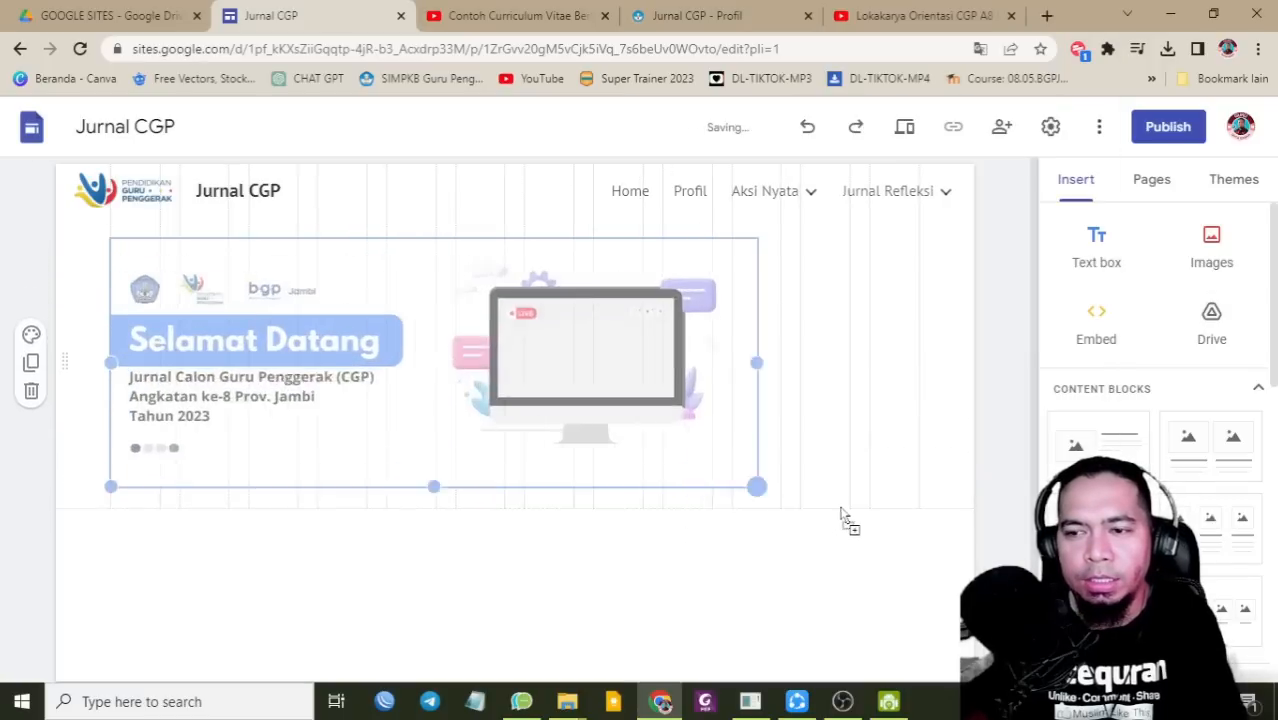
Step: Add a centred Heading text box on a blue Style 3 section below the banner
left_click(1076, 258)
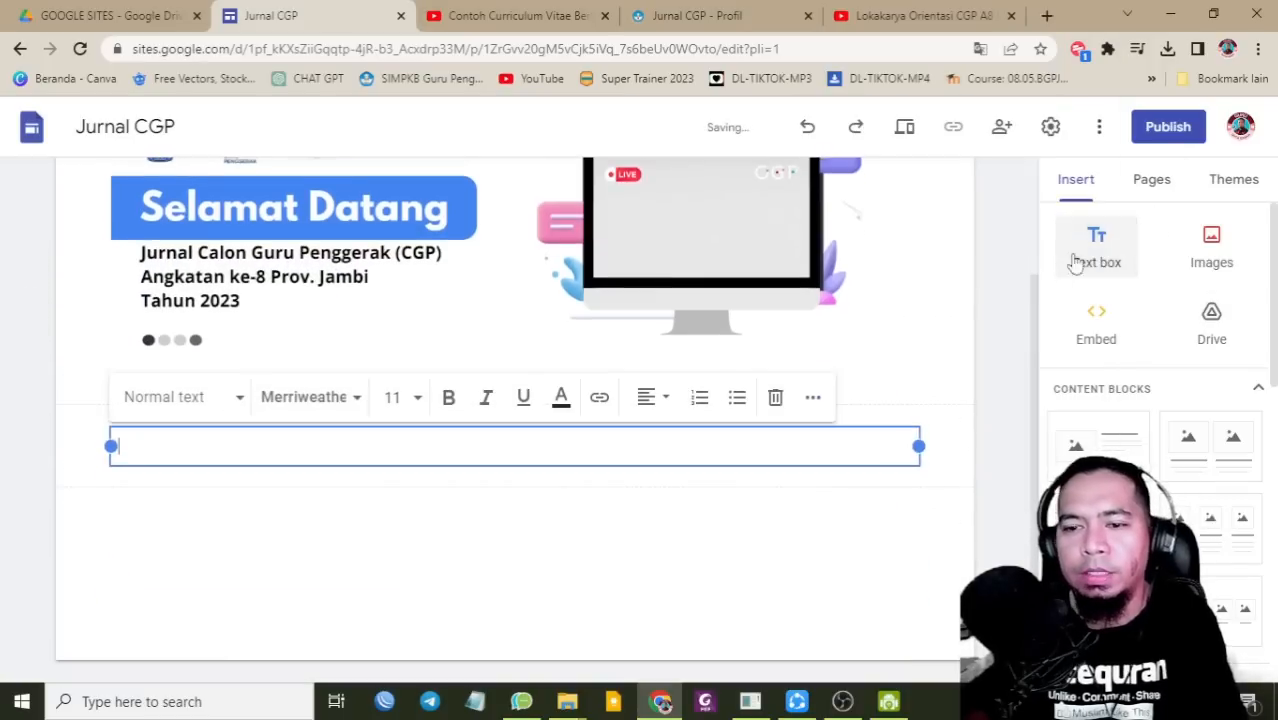
left_click(175, 397)
left_click(183, 536)
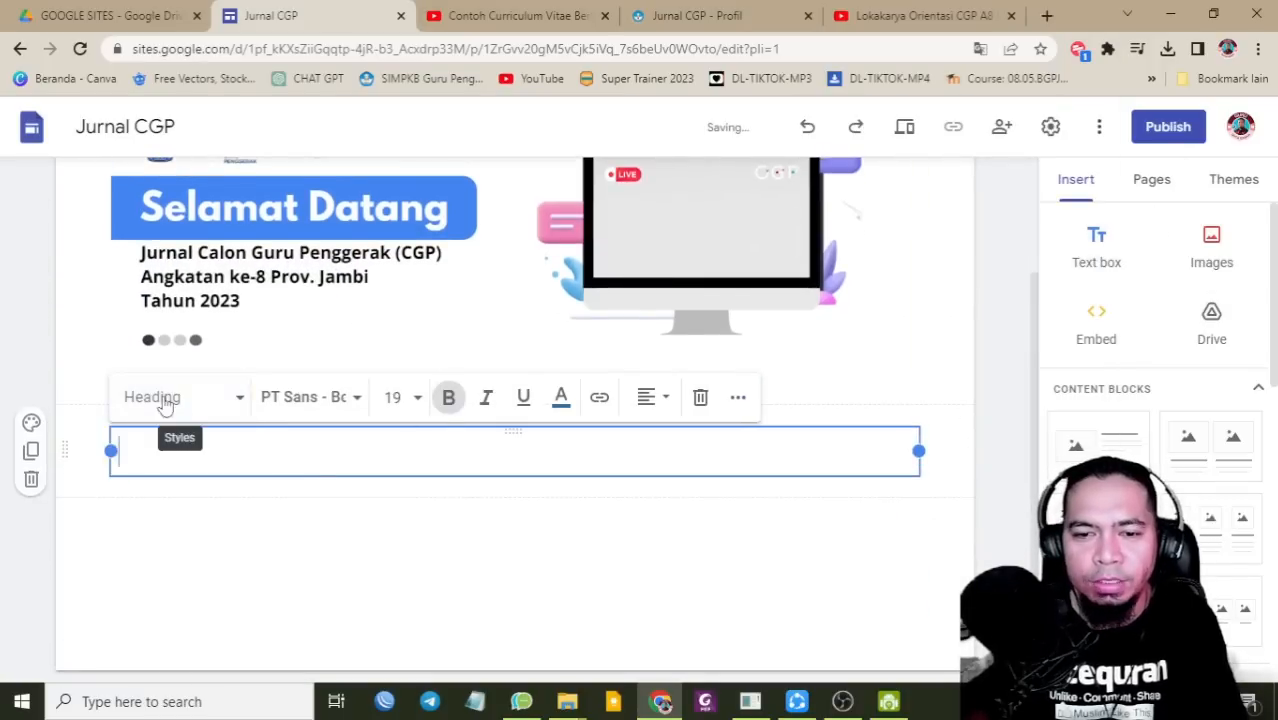
left_click(661, 401)
left_click(645, 494)
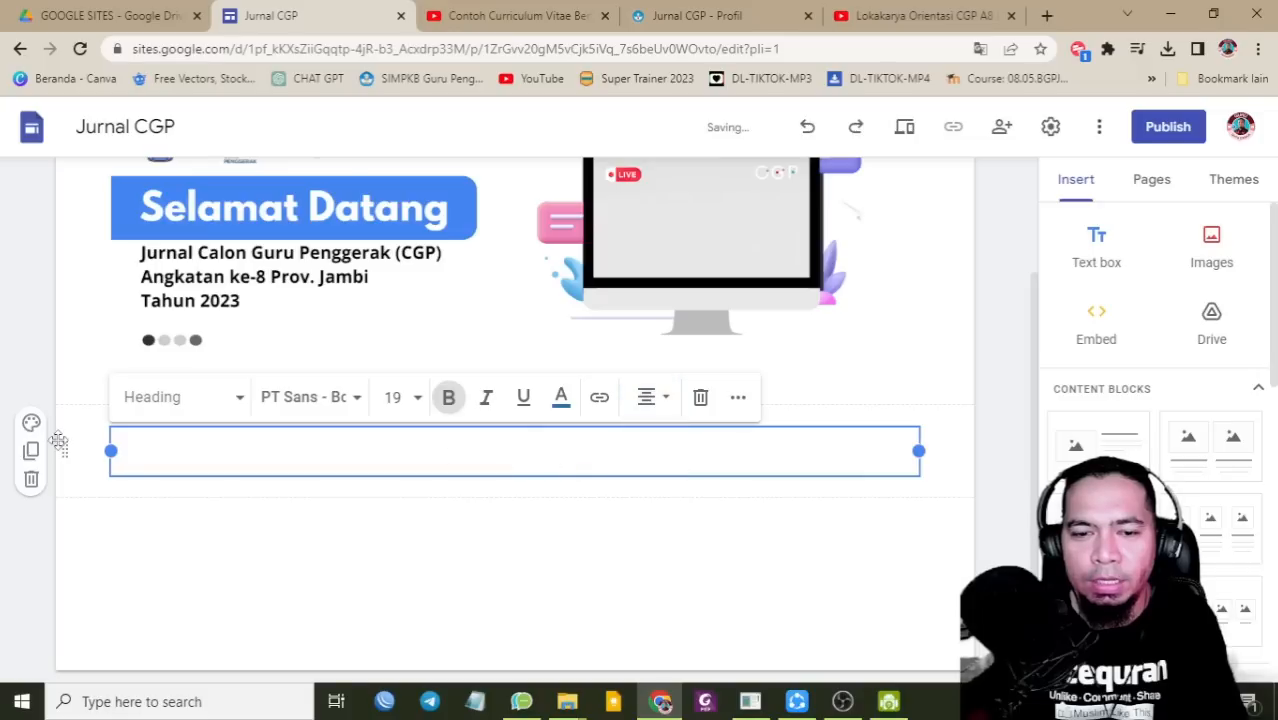
left_click(31, 422)
left_click(150, 556)
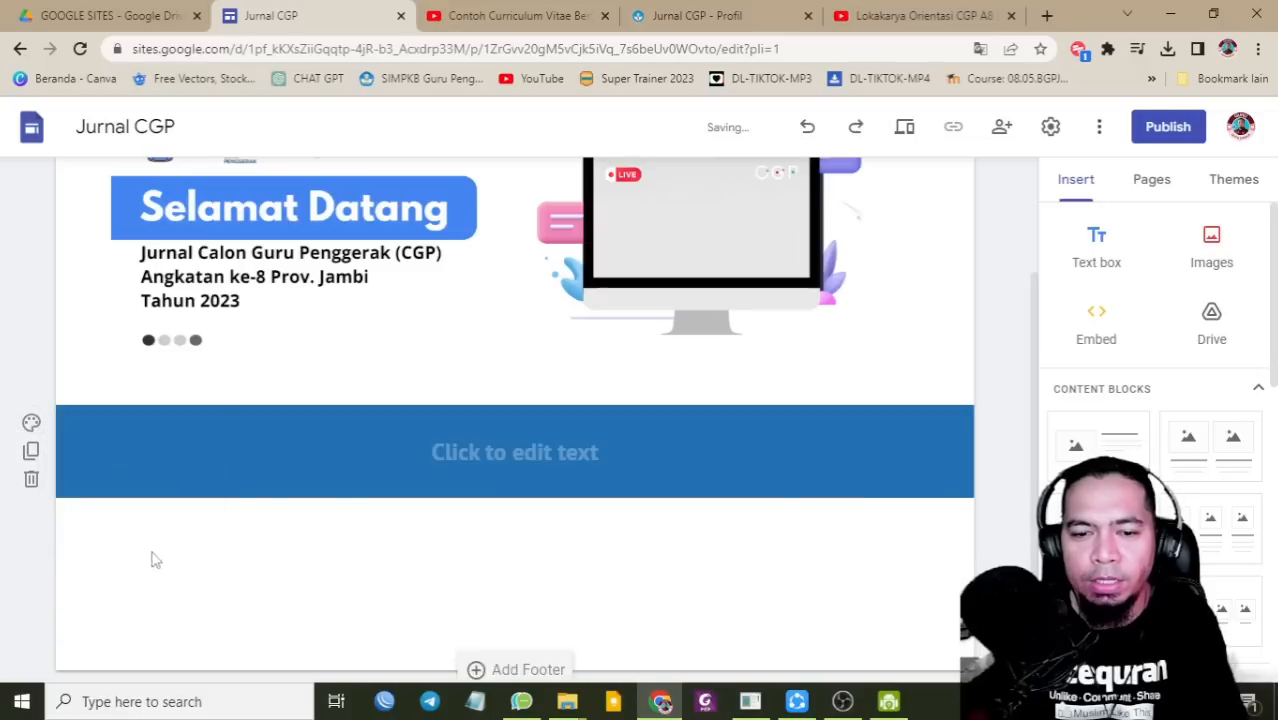
Step: Type 'MODUL 1.1' as the heading text
left_click(494, 443)
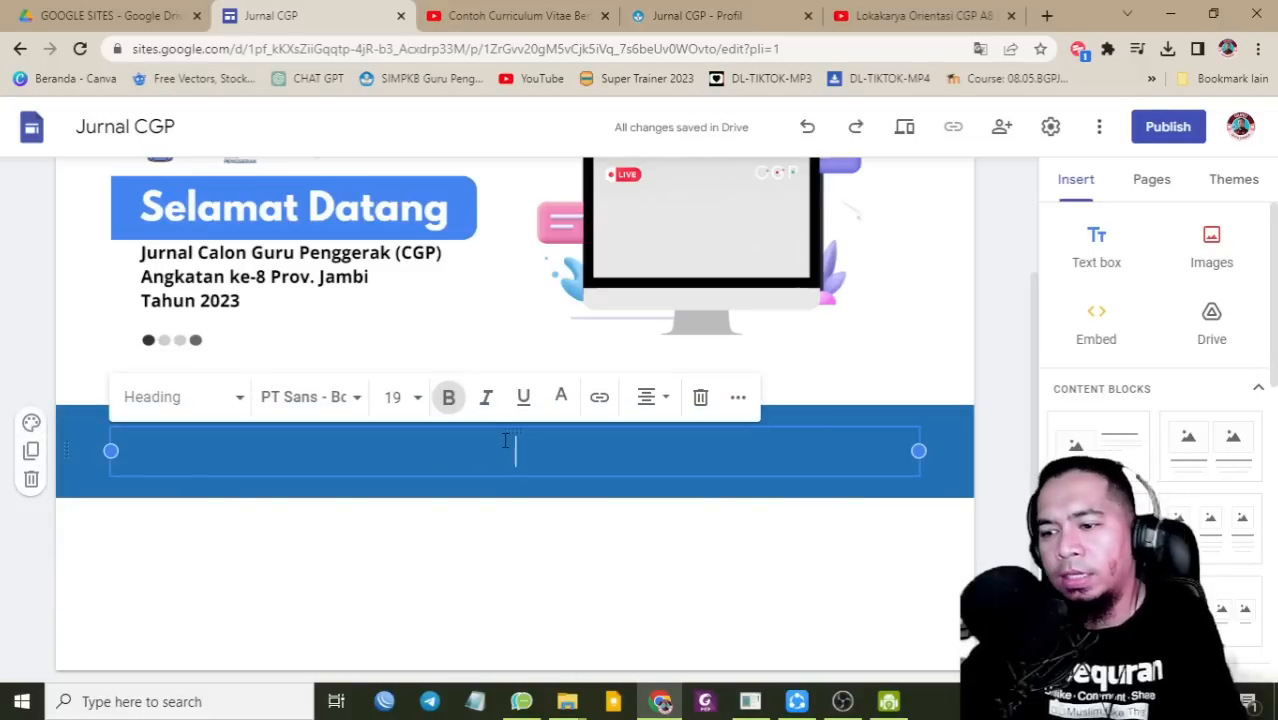
scroll(507, 440, "up", 3)
scroll(807, 379, "down", 3)
type("MOD")
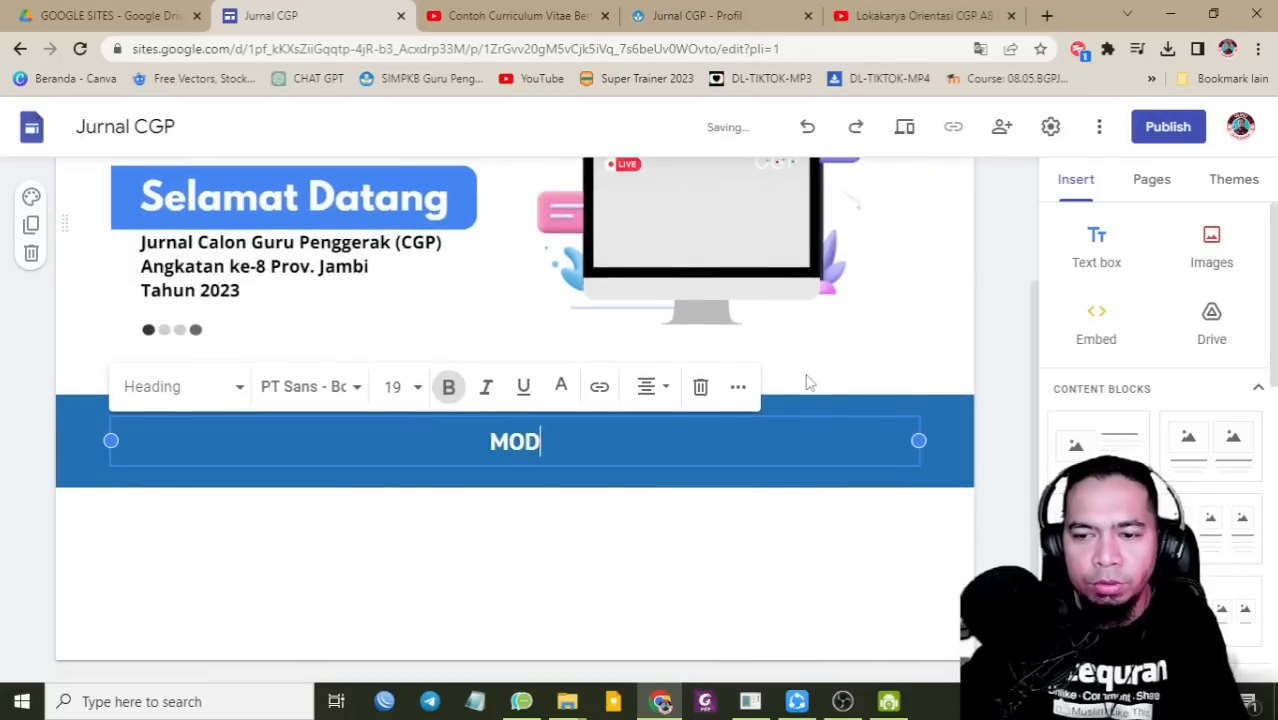
type("UL 1.1")
scroll(807, 379, "up", 3)
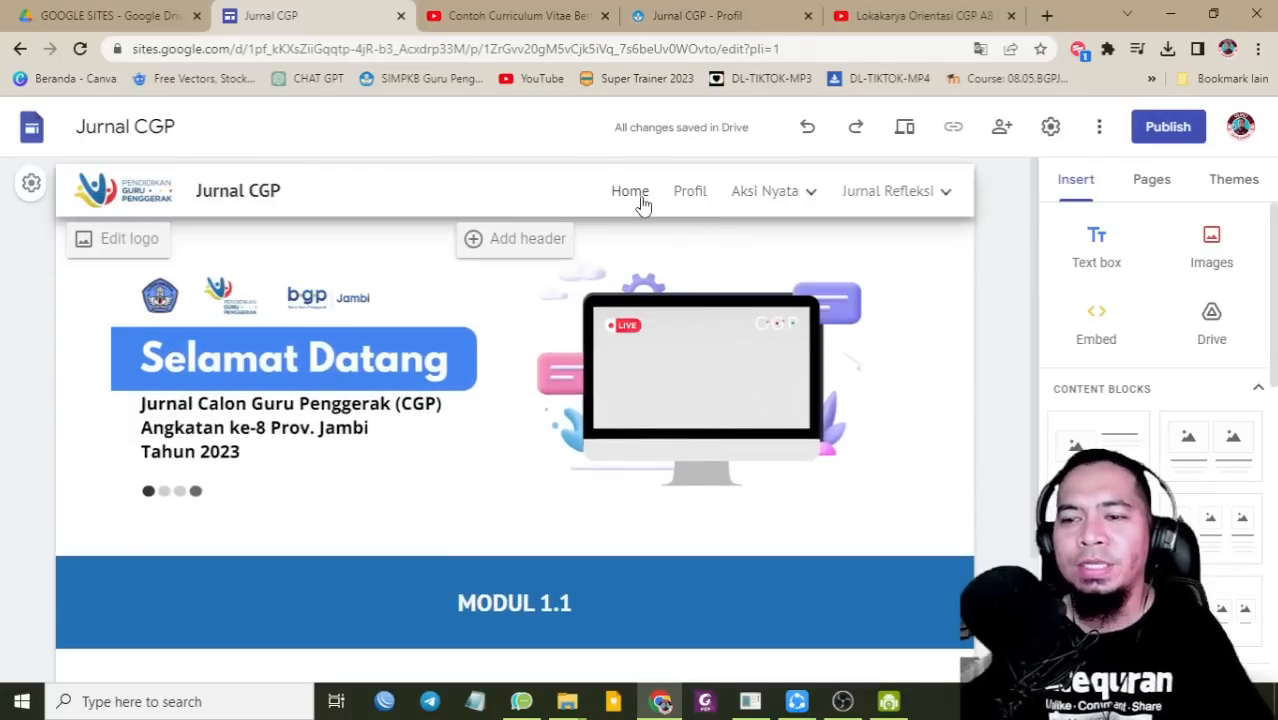
Step: Return to the Home page and review the YouTube video under VIDEO TERBARU
left_click(643, 203)
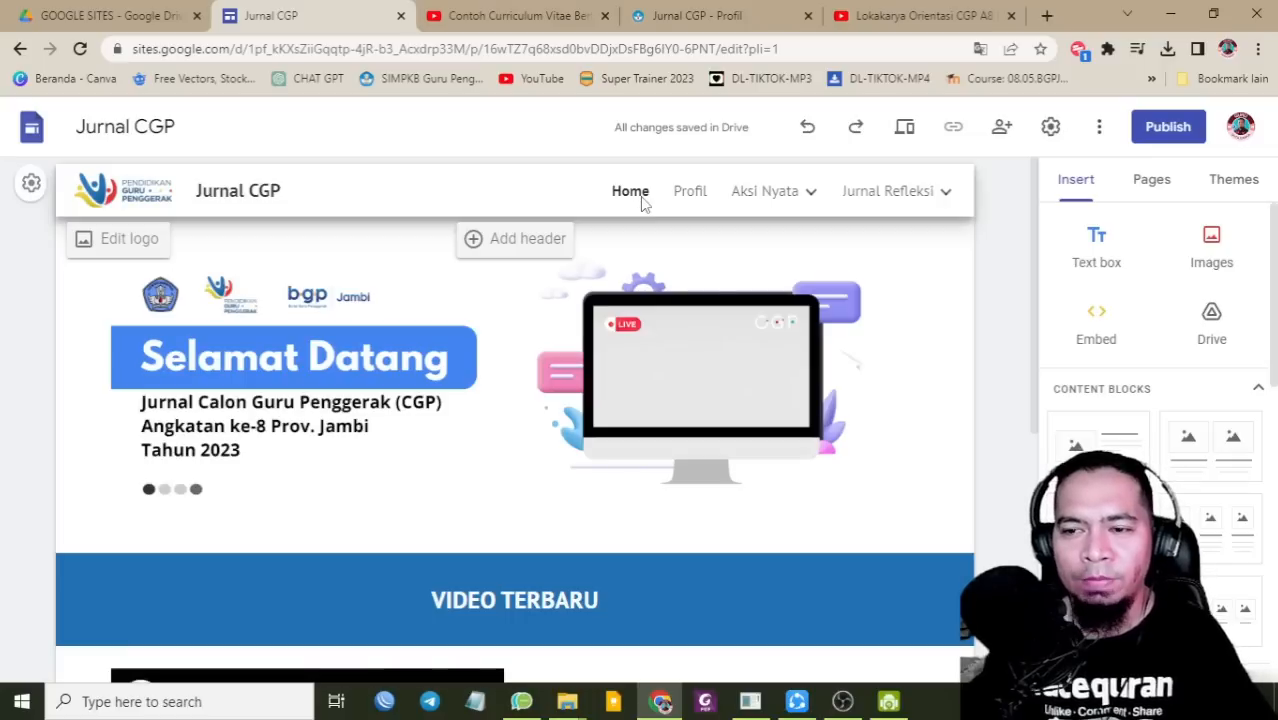
scroll(751, 409, "down", 2)
scroll(754, 411, "down", 2)
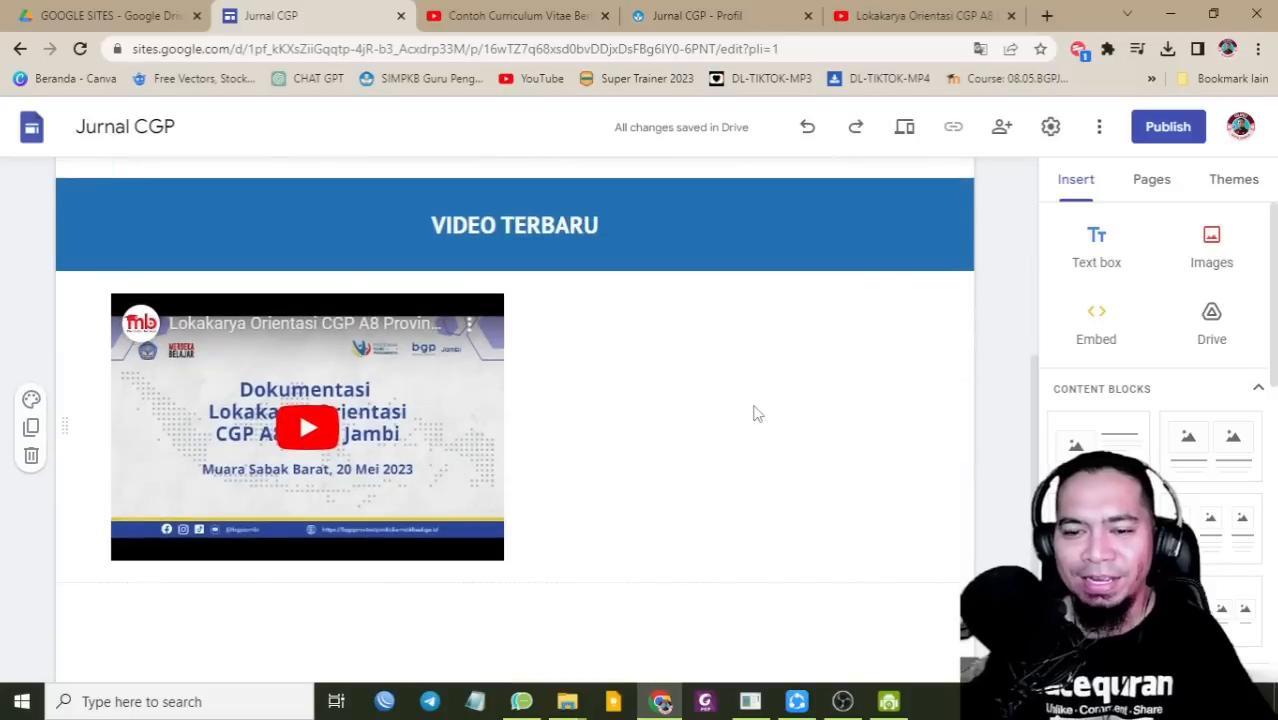
scroll(756, 414, "up", 3)
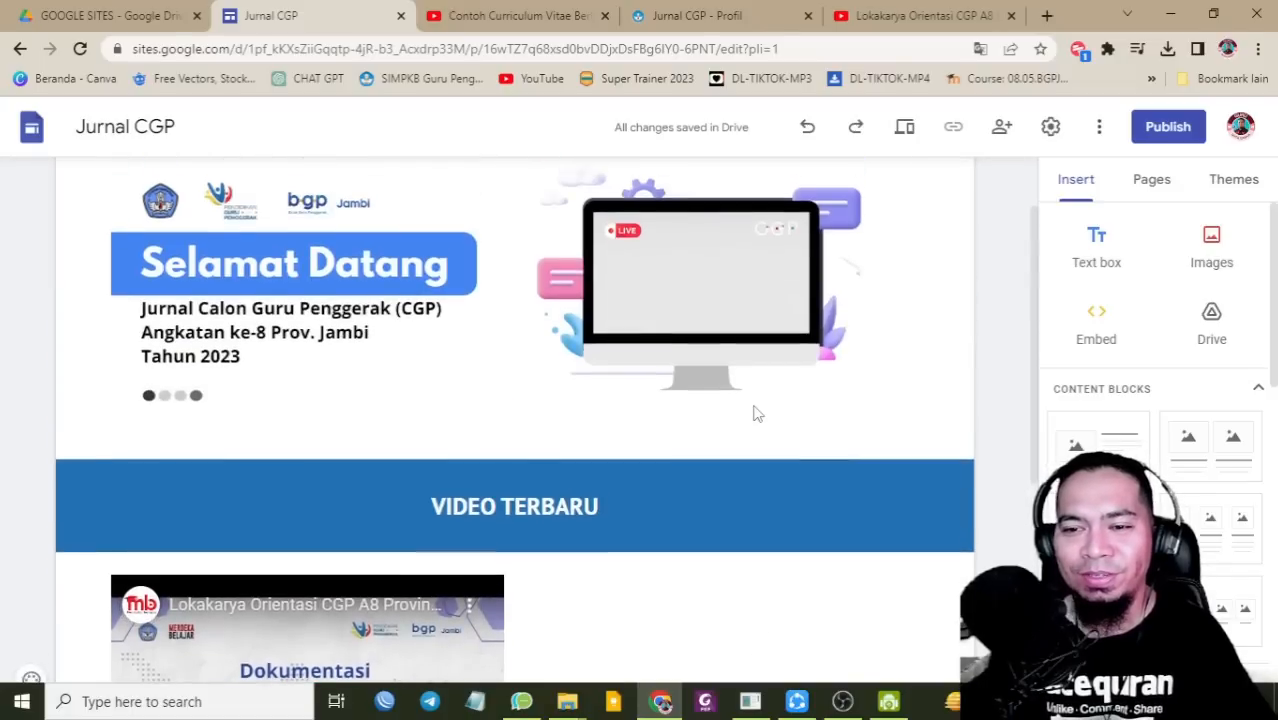
scroll(754, 405, "down", 4)
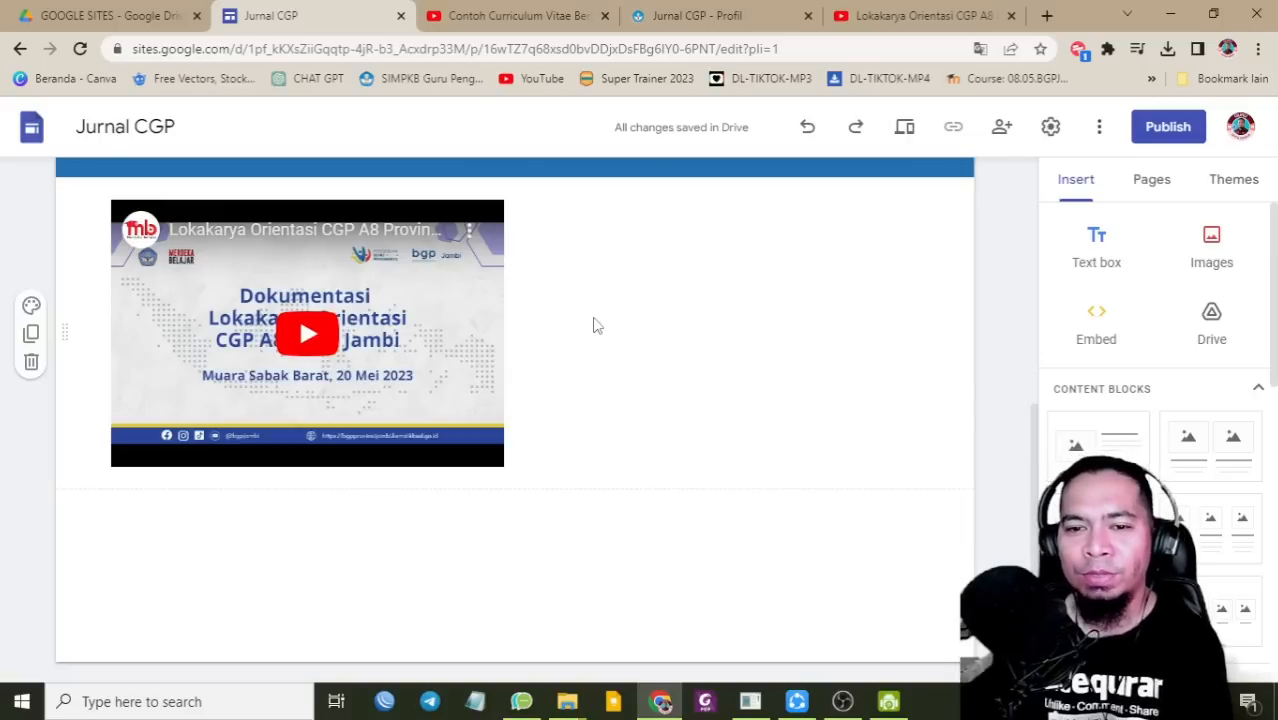
left_click(457, 308)
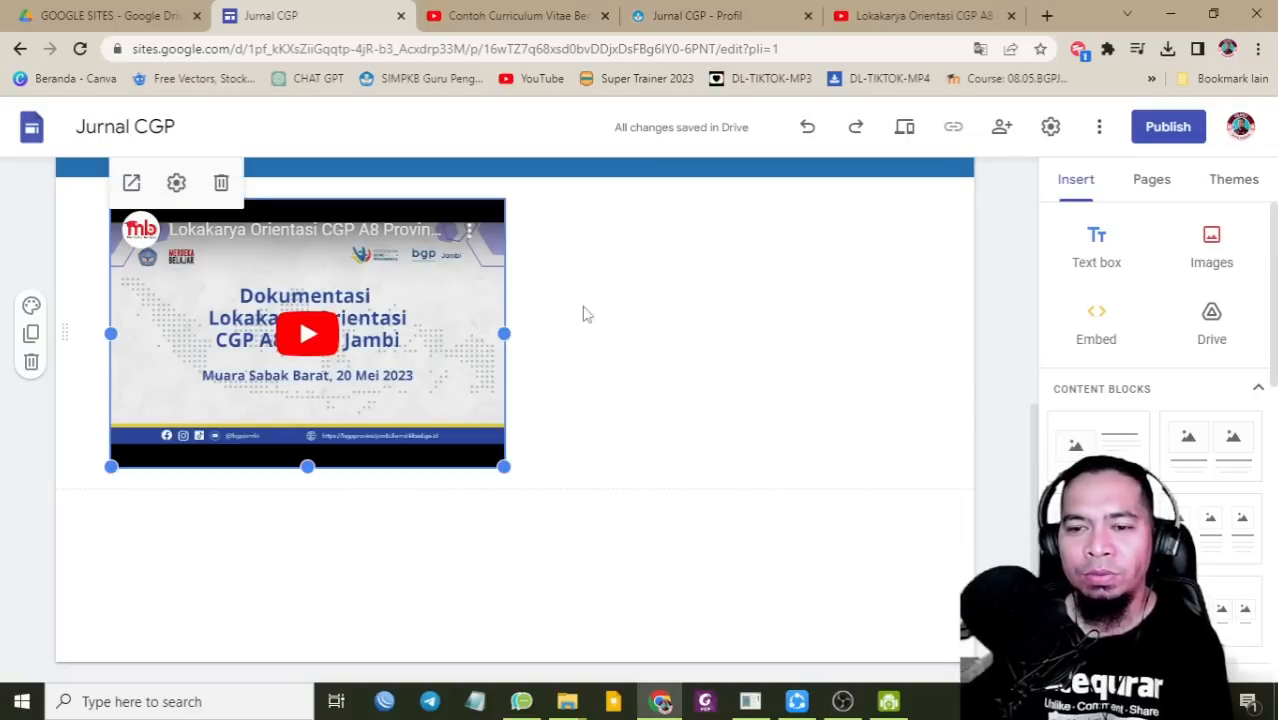
left_click(668, 318)
scroll(736, 351, "up", 5)
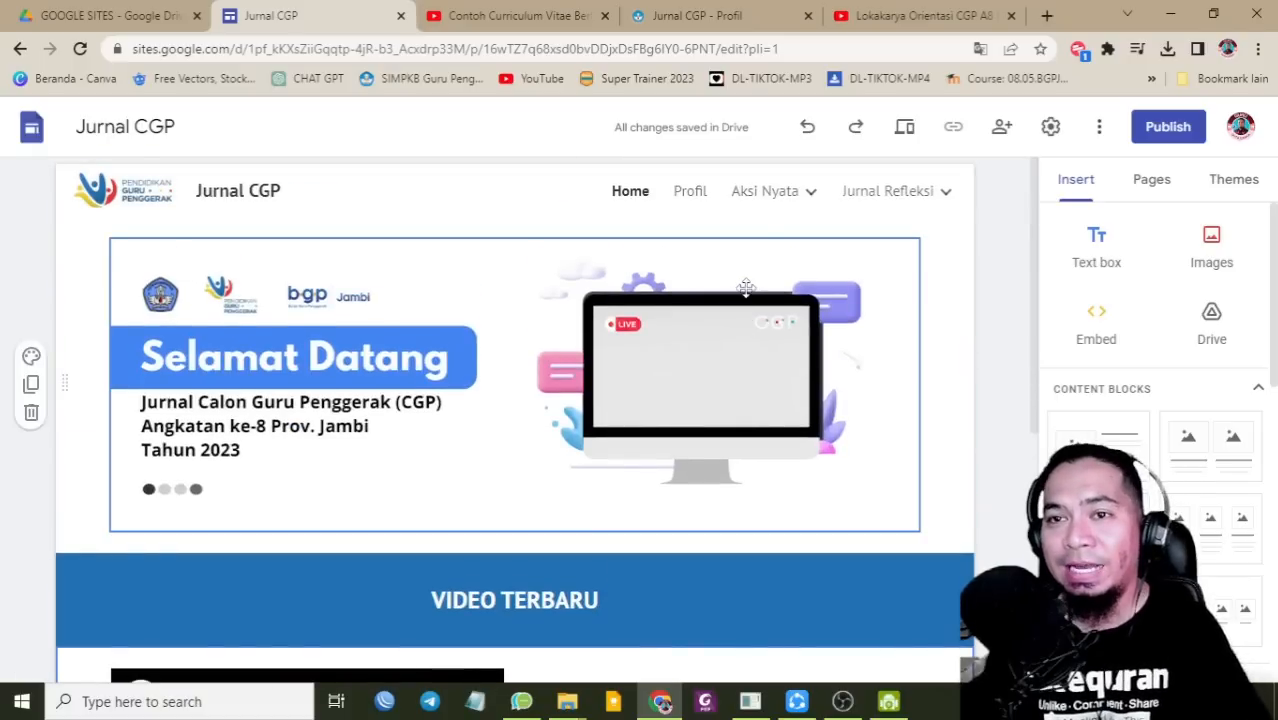
Step: In the example site's tab, open the Galeri page and browse its event photos like Pengenalan LMS
left_click(718, 16)
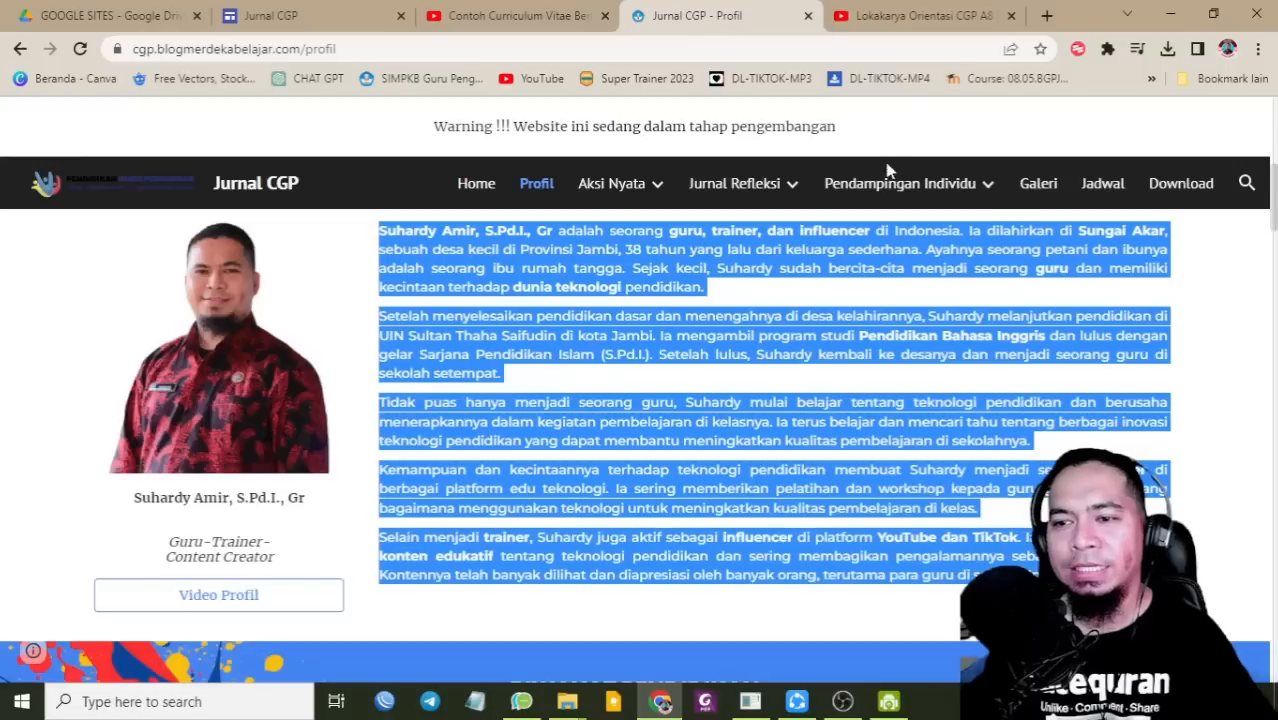
left_click(1041, 188)
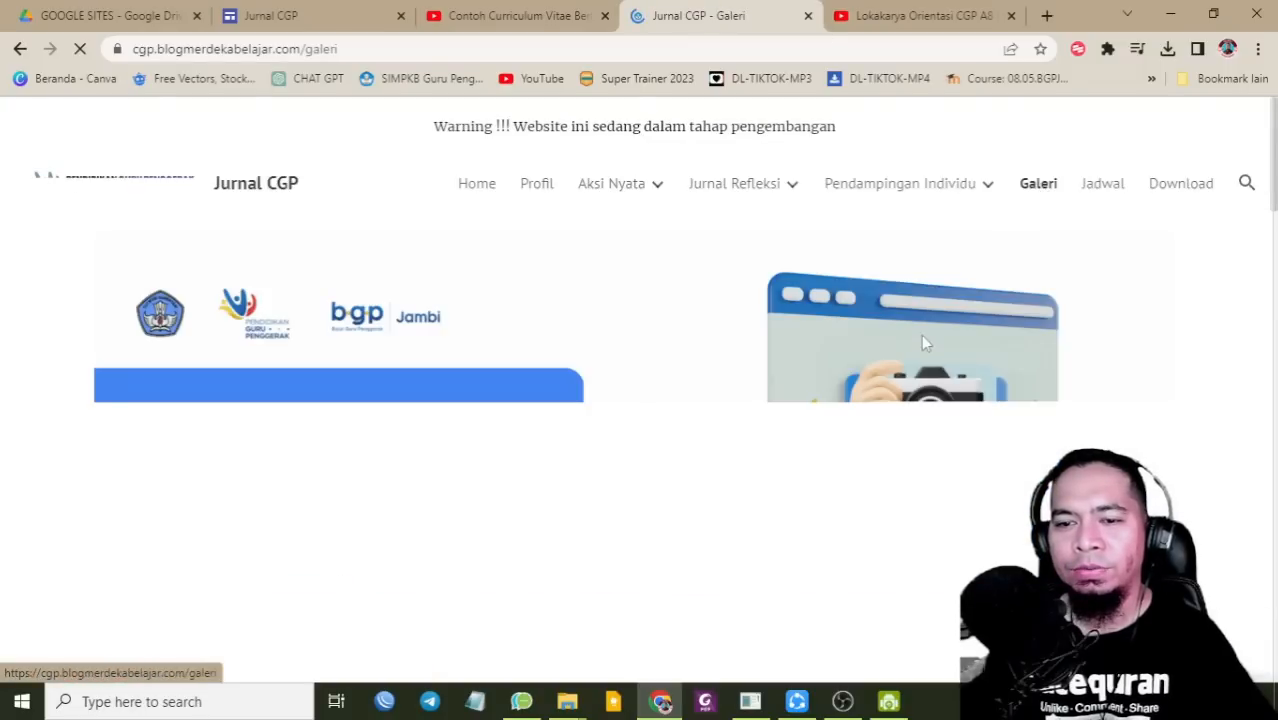
scroll(928, 343, "down", 3)
scroll(930, 346, "up", 3)
scroll(930, 342, "down", 6)
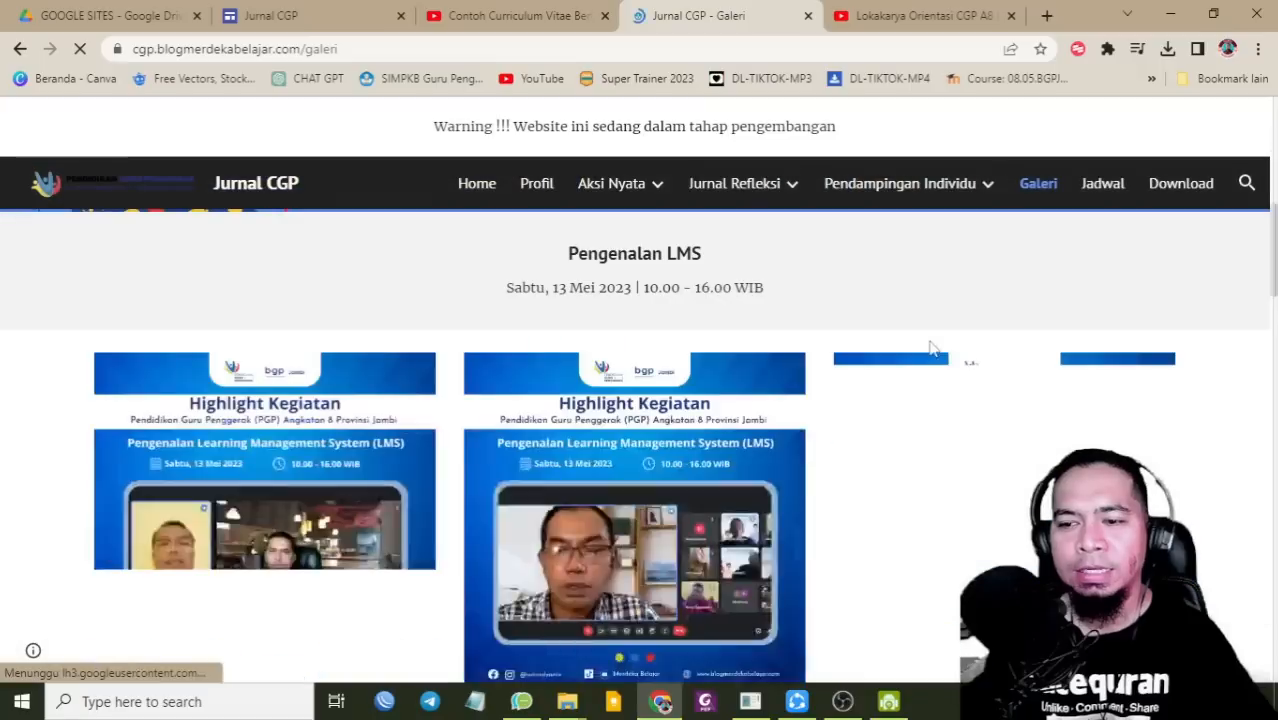
scroll(619, 287, "down", 1)
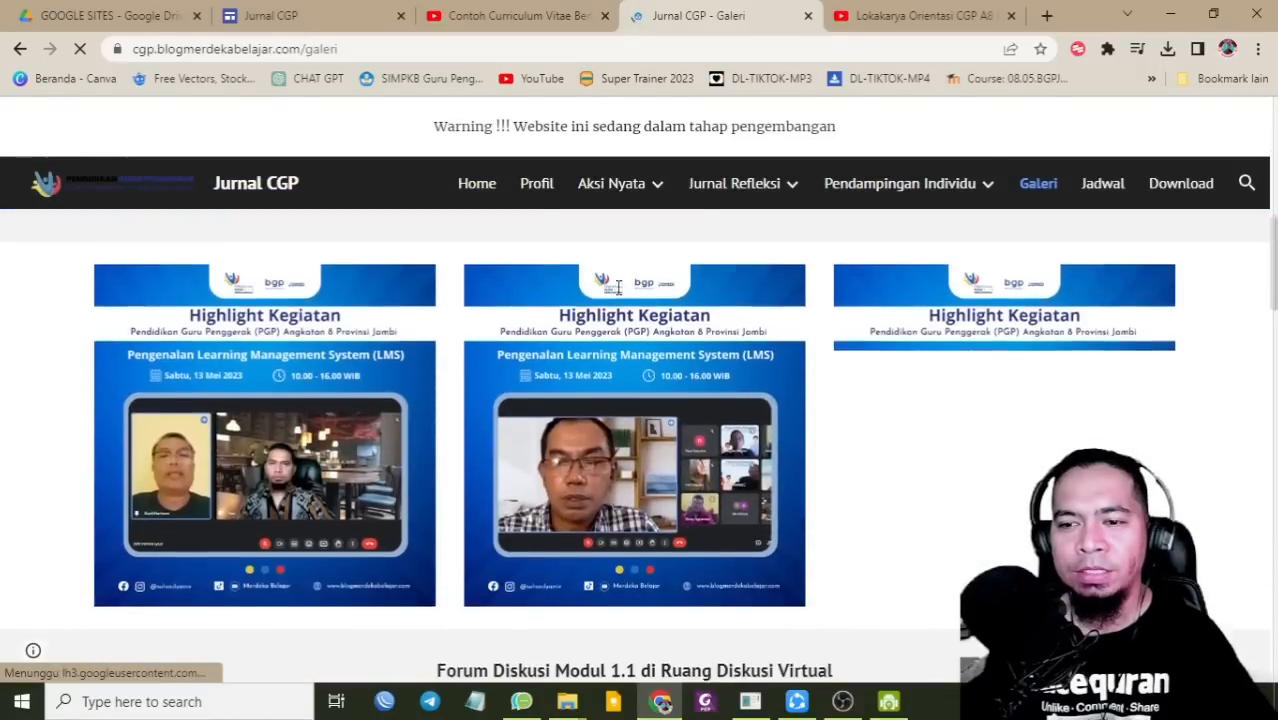
scroll(619, 287, "up", 1)
scroll(619, 287, "down", 5)
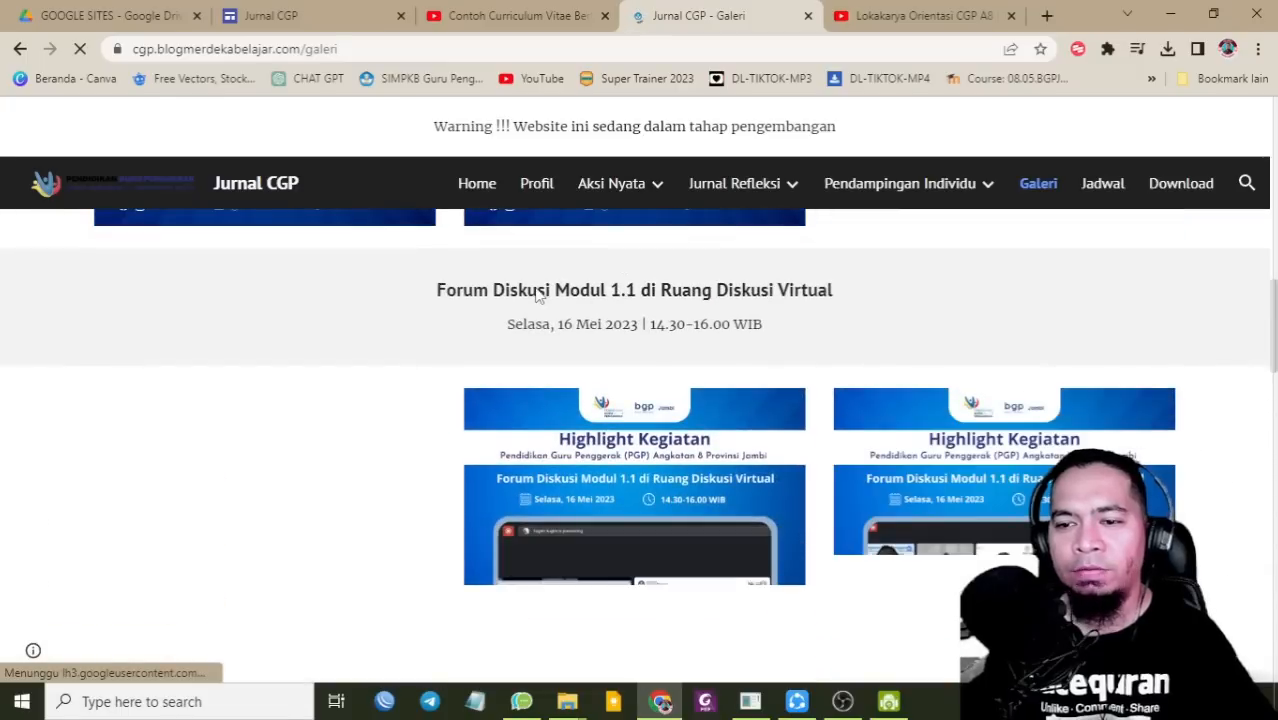
scroll(730, 392, "down", 12)
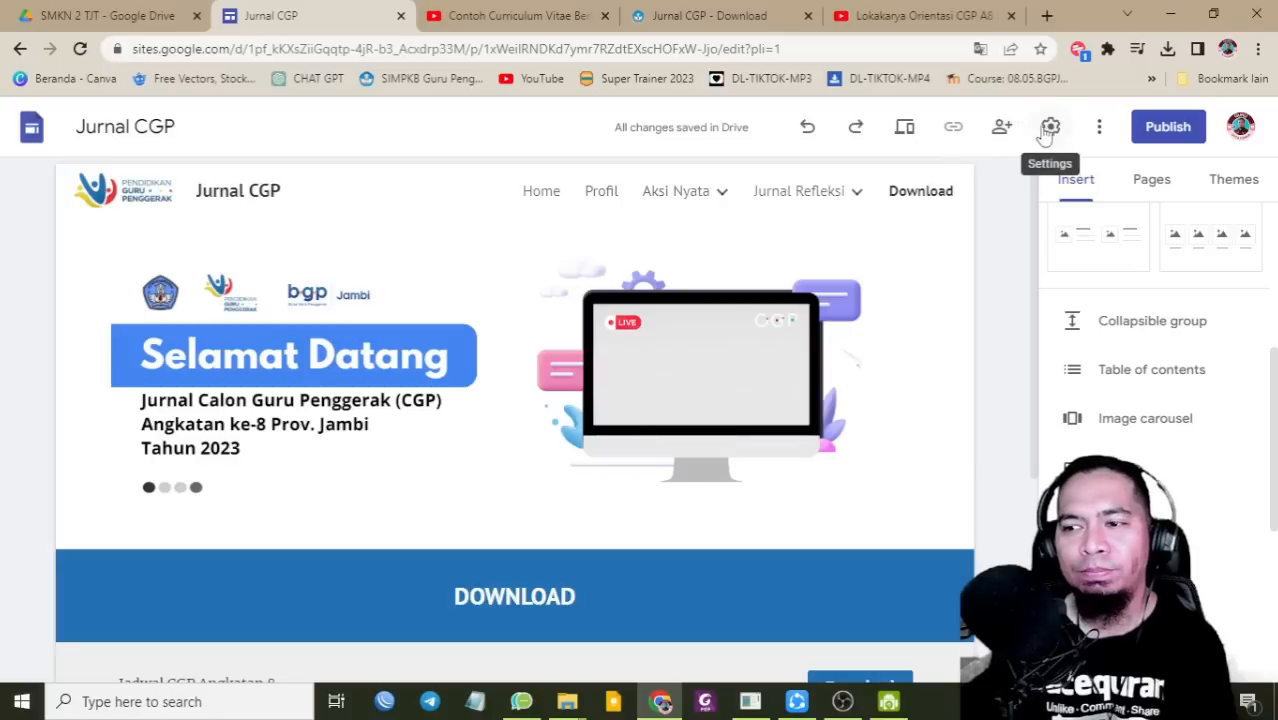
Step: Set the publish web address to jurnalcgp2023 and open the site's viewer sharing settings
left_click(1150, 132)
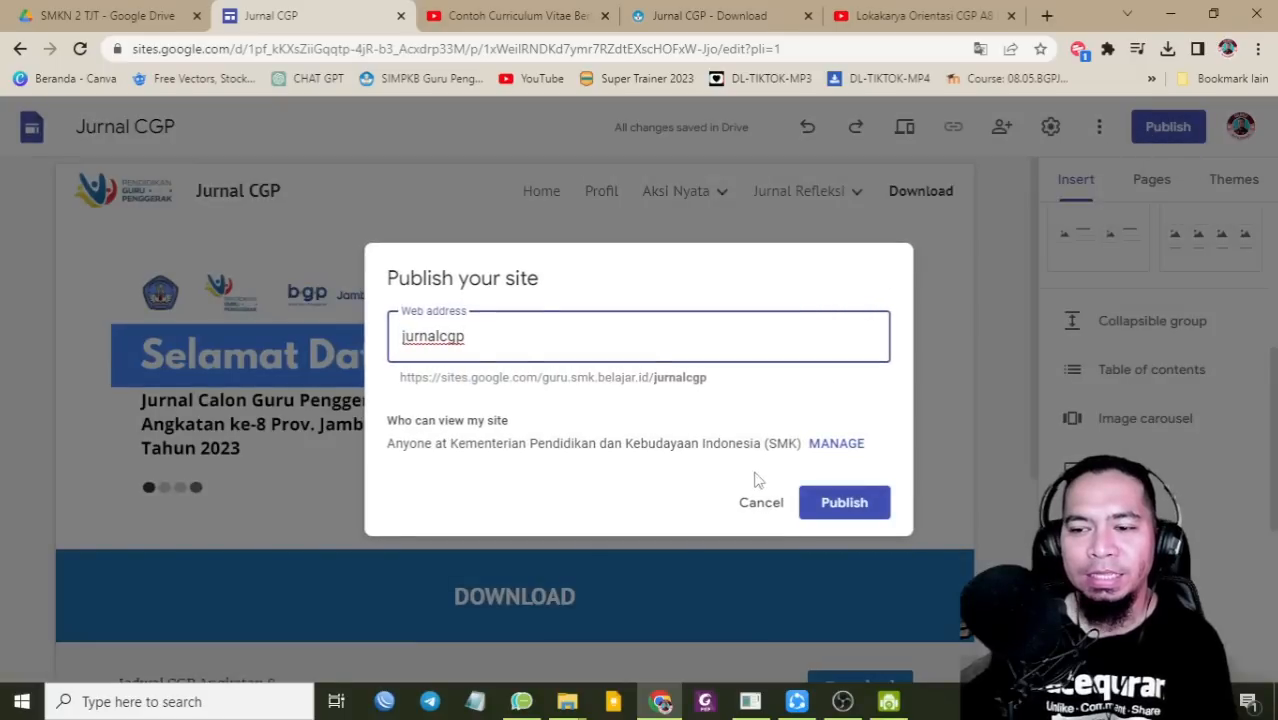
left_click(759, 501)
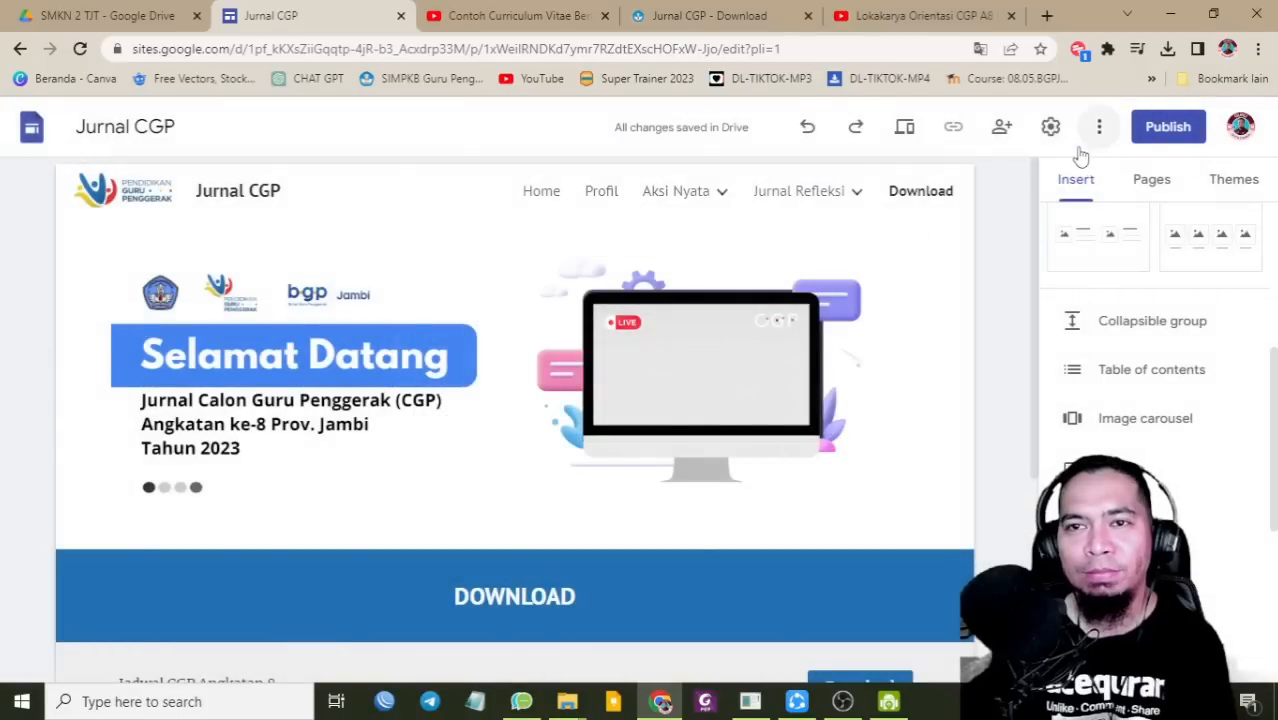
left_click(1168, 128)
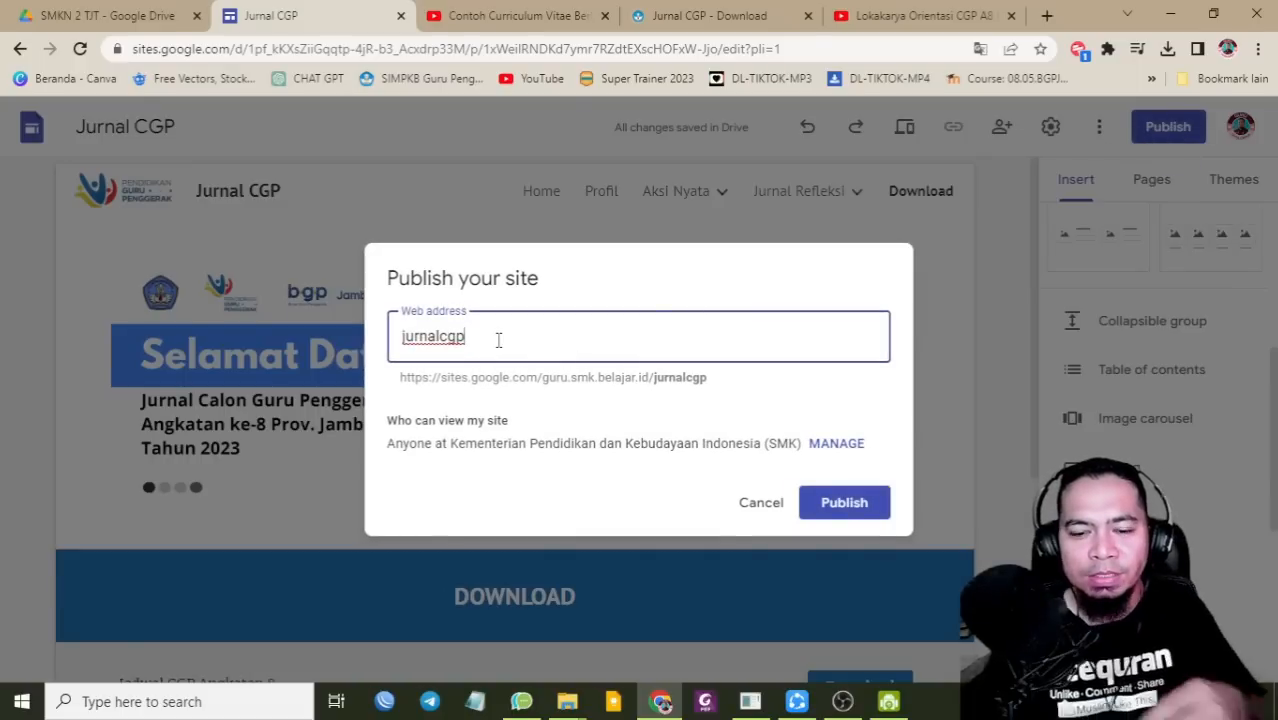
type("2023")
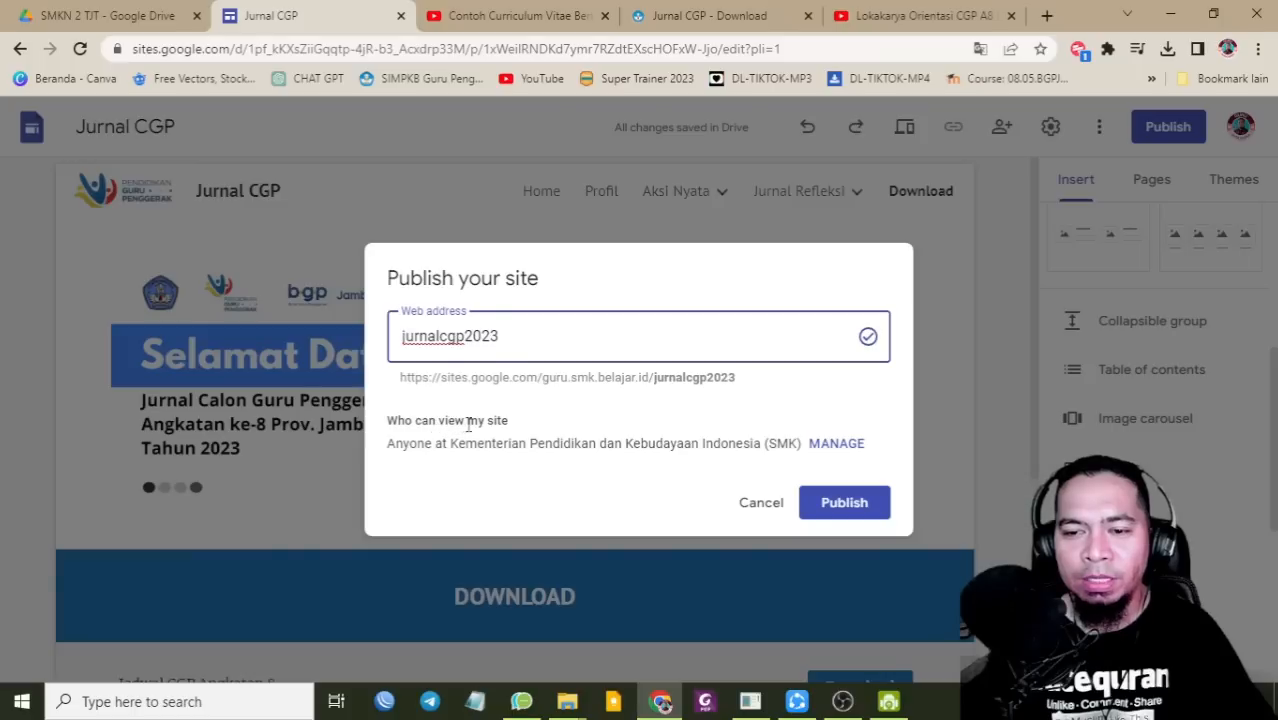
left_click(838, 446)
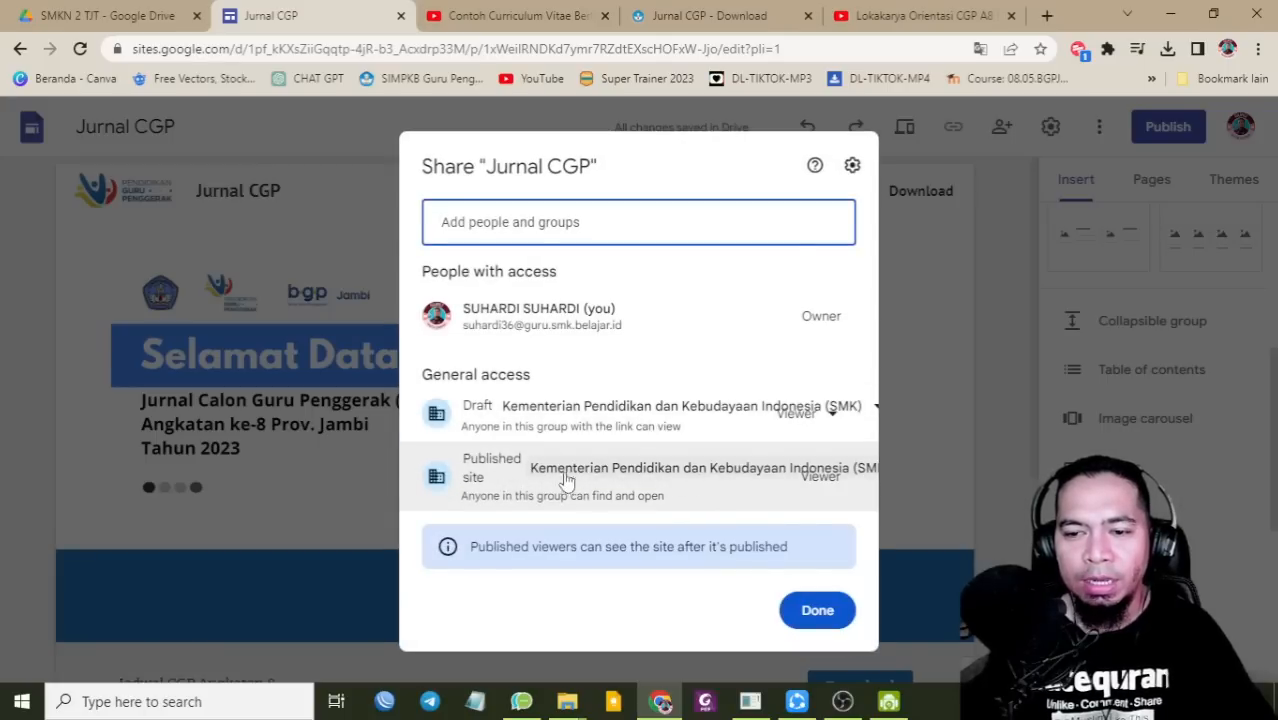
Step: Make the published site Public so Anyone can view it
left_click(612, 478)
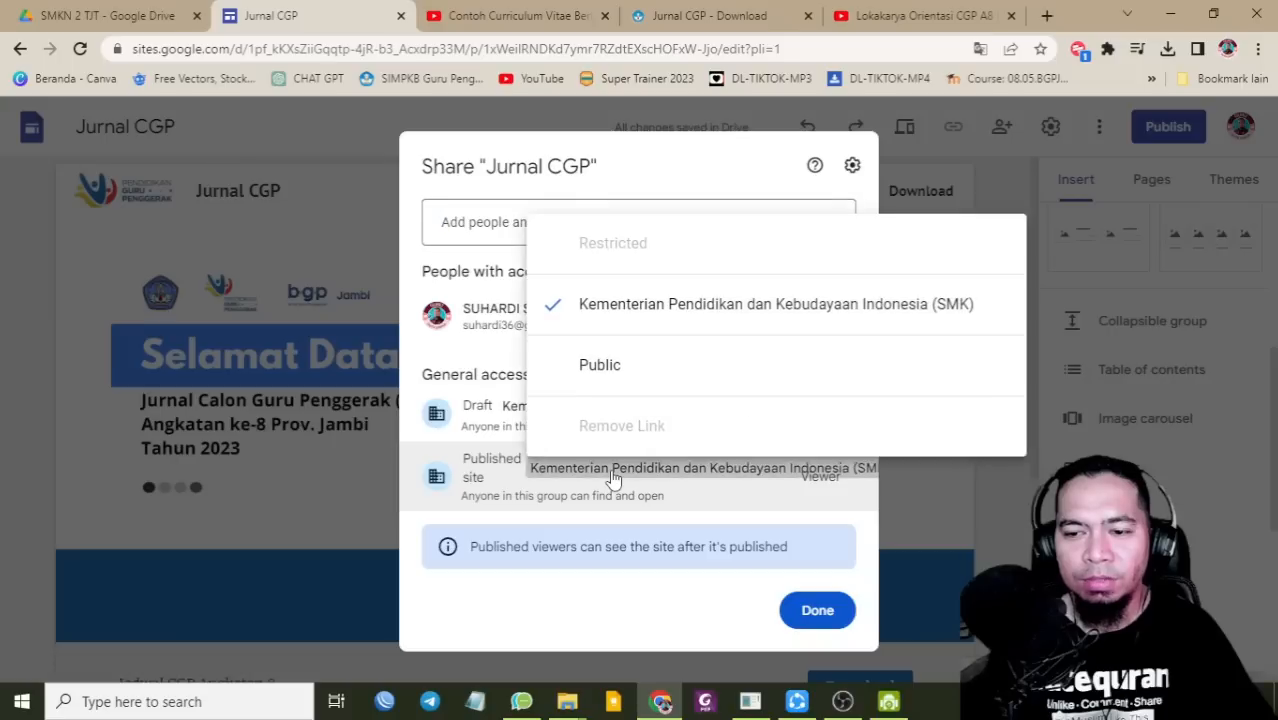
left_click(605, 367)
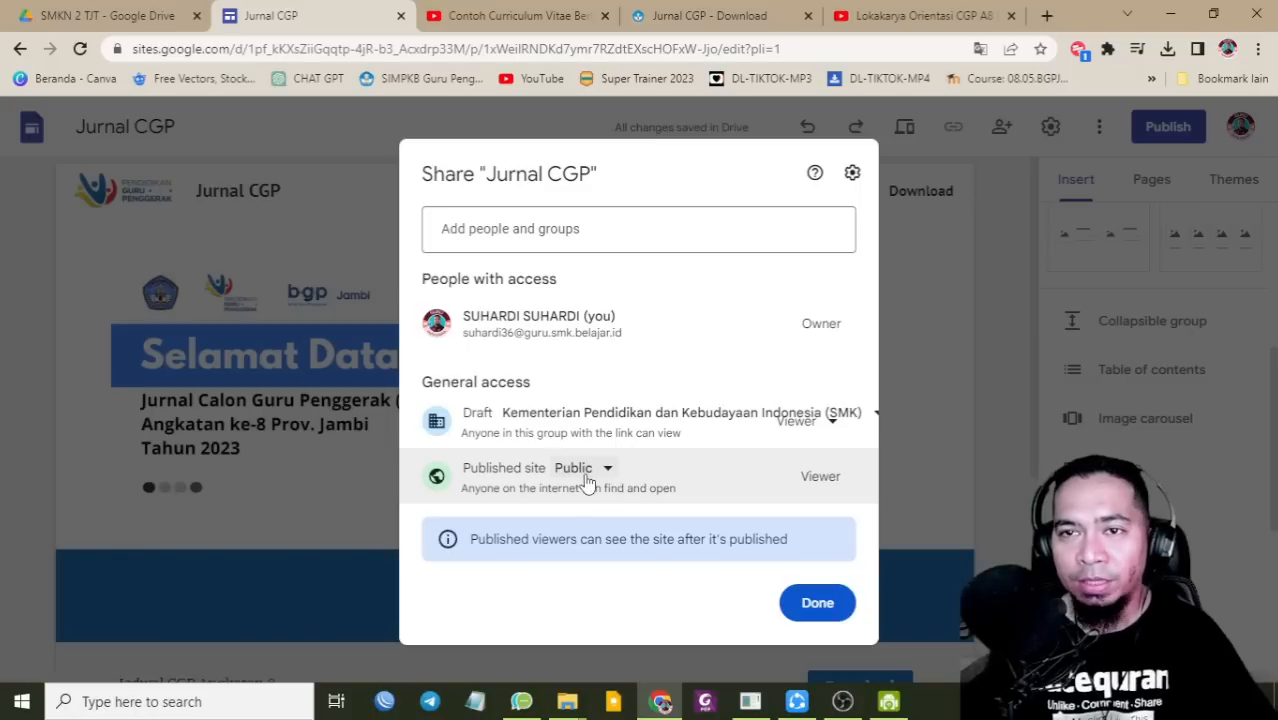
left_click(815, 604)
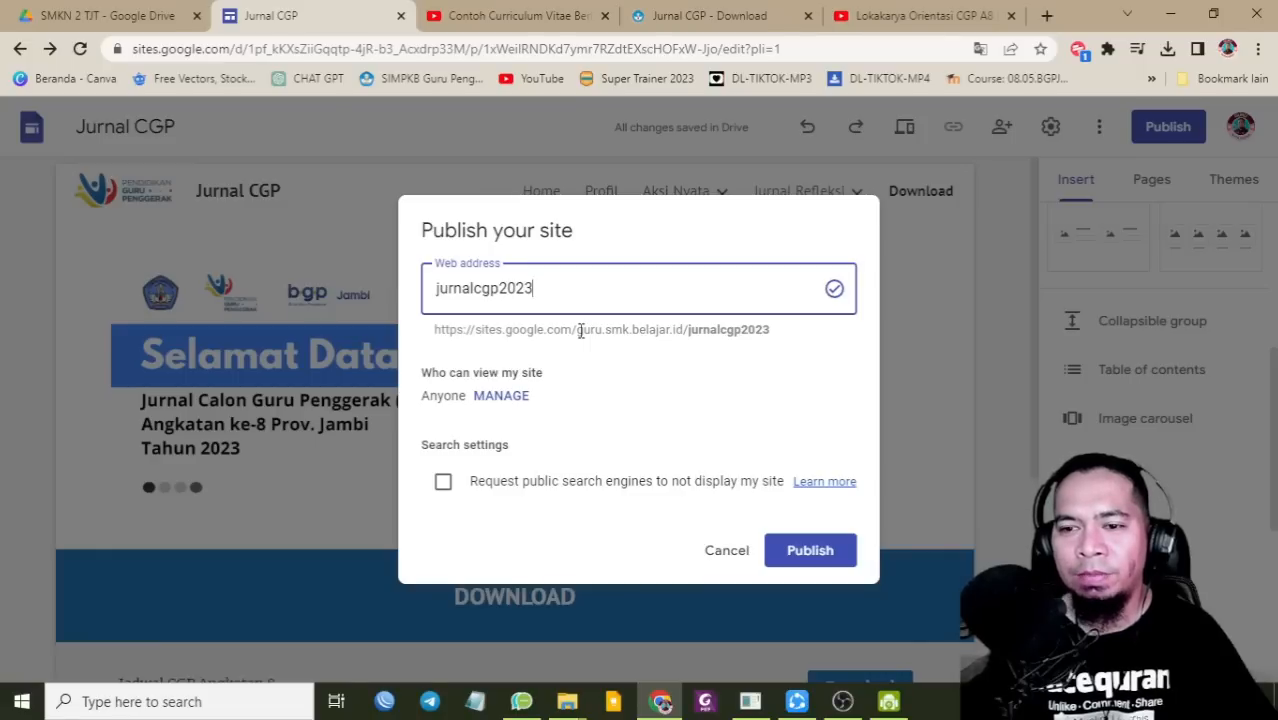
Step: Publish the site at jurnalcgp2023 and view its live Home page in a new tab
left_click(807, 562)
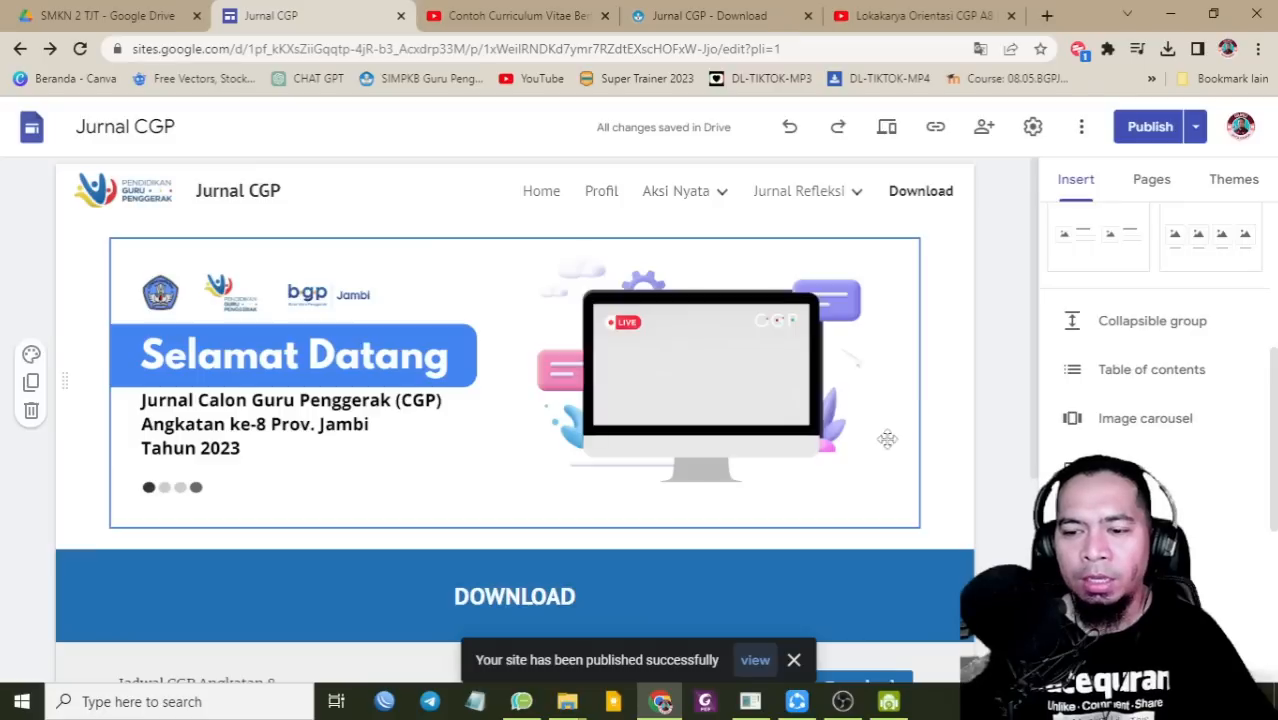
left_click(1197, 128)
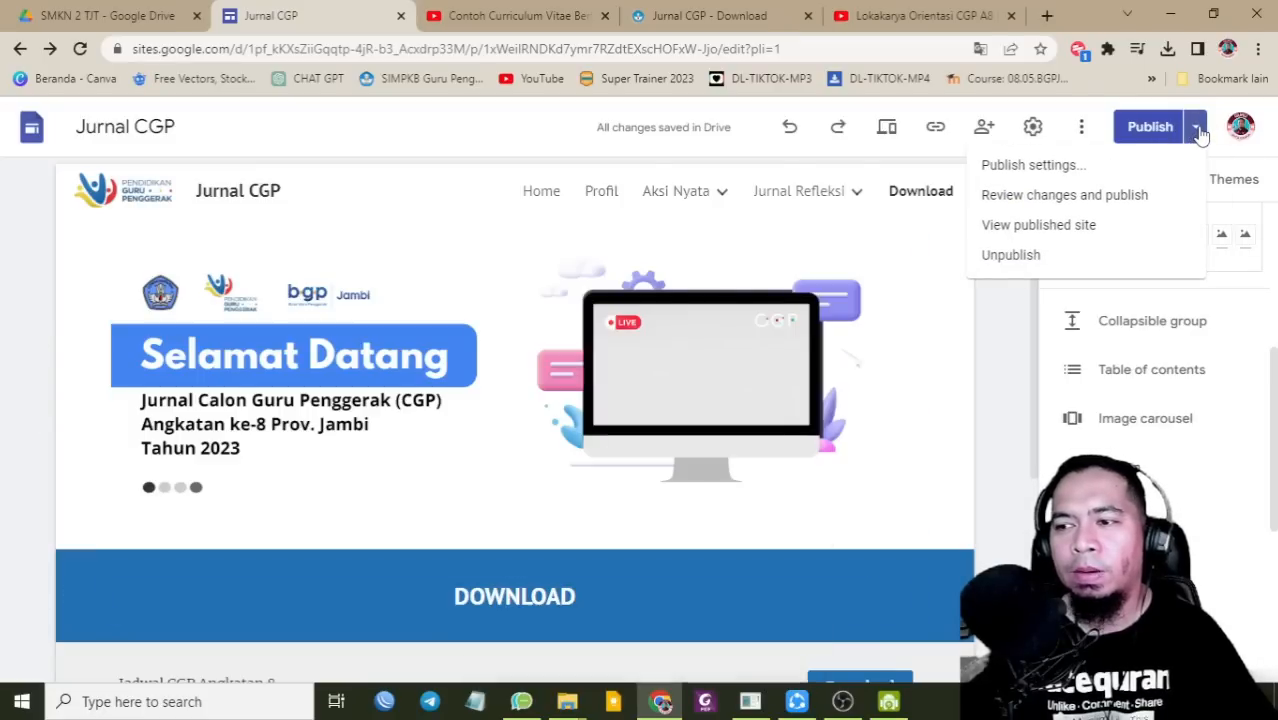
left_click(1030, 230)
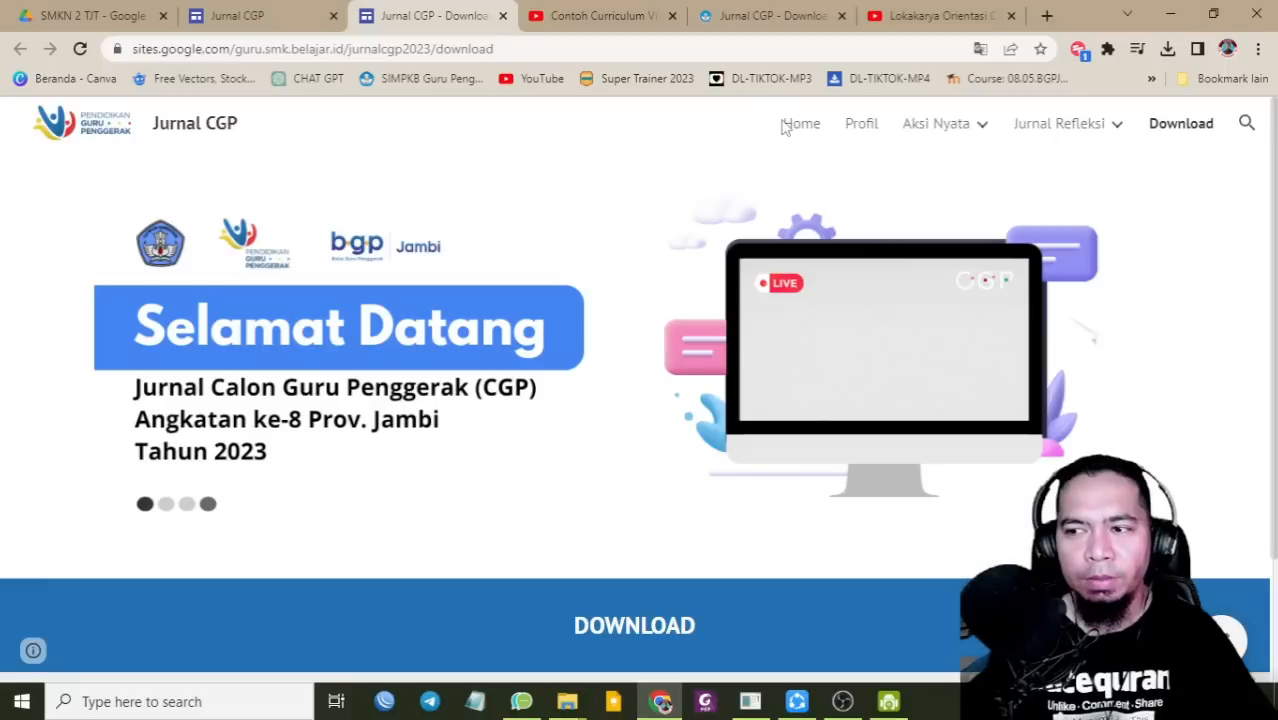
left_click(797, 124)
scroll(665, 308, "down", 5)
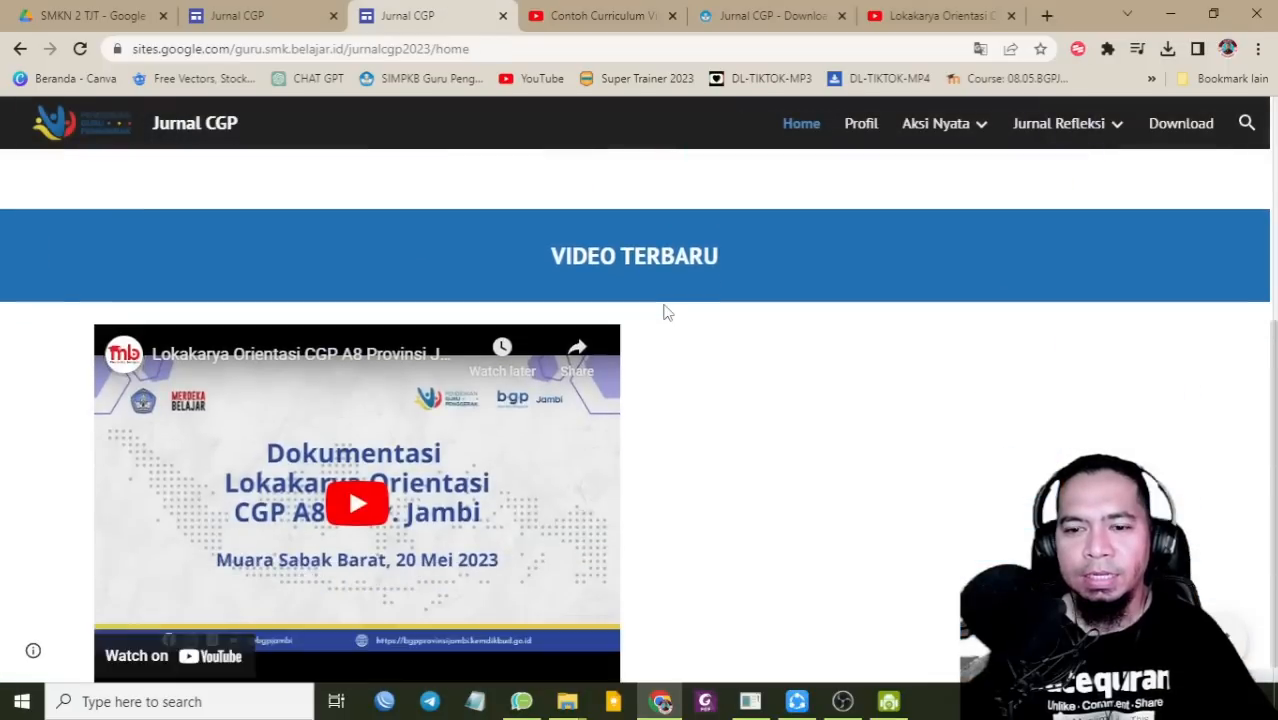
scroll(667, 312, "up", 4)
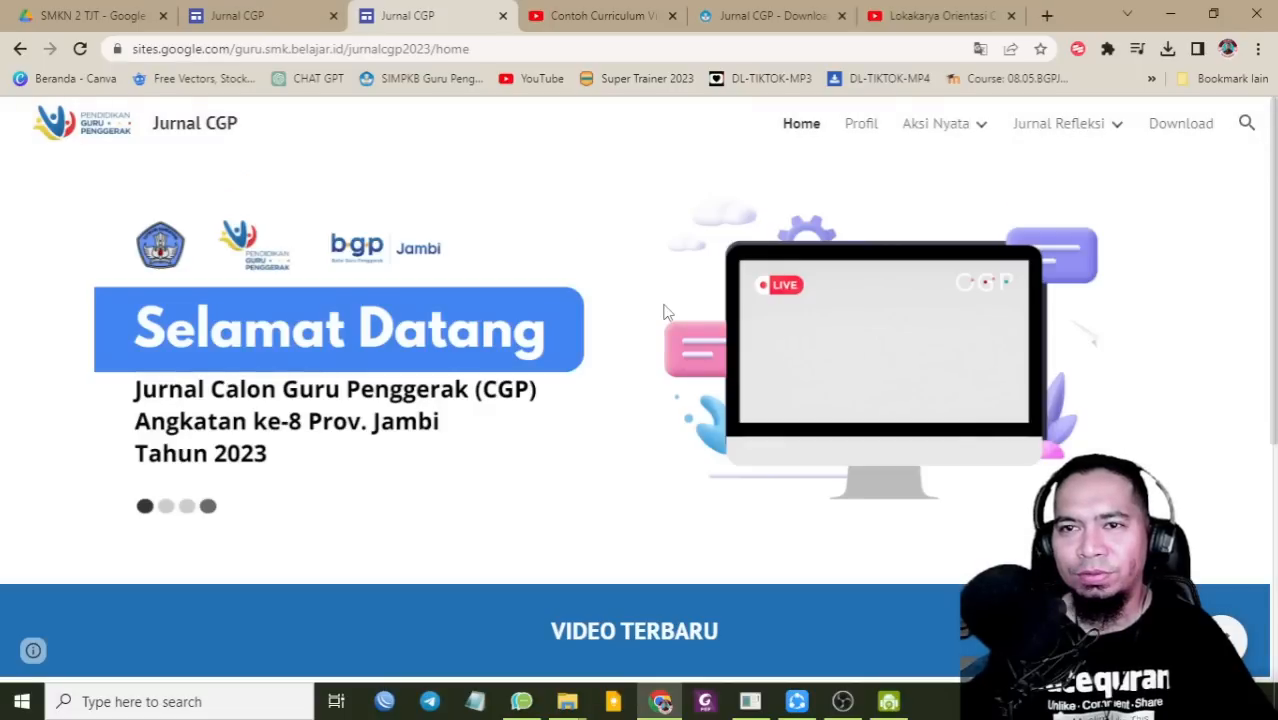
left_click(700, 25)
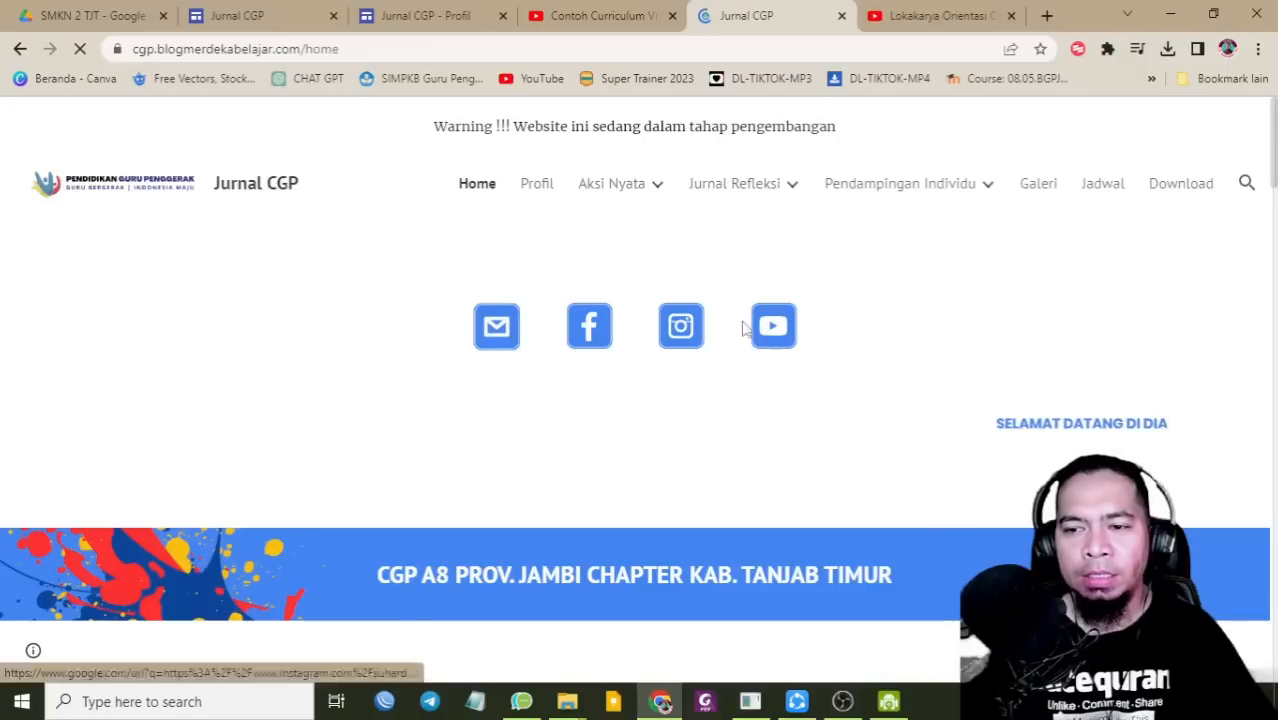
Step: Scroll through the example Jurnal CGP site's Home page sections
scroll(643, 336, "down", 3)
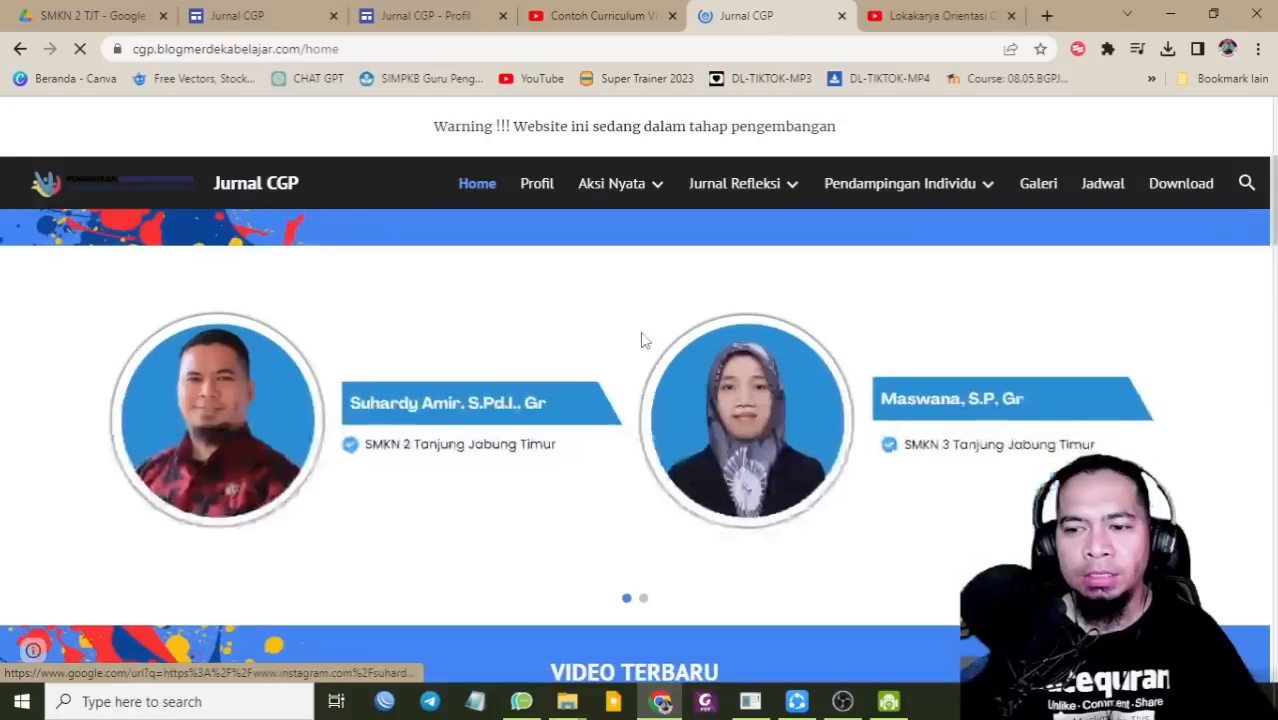
scroll(643, 340, "down", 3)
scroll(542, 354, "up", 3)
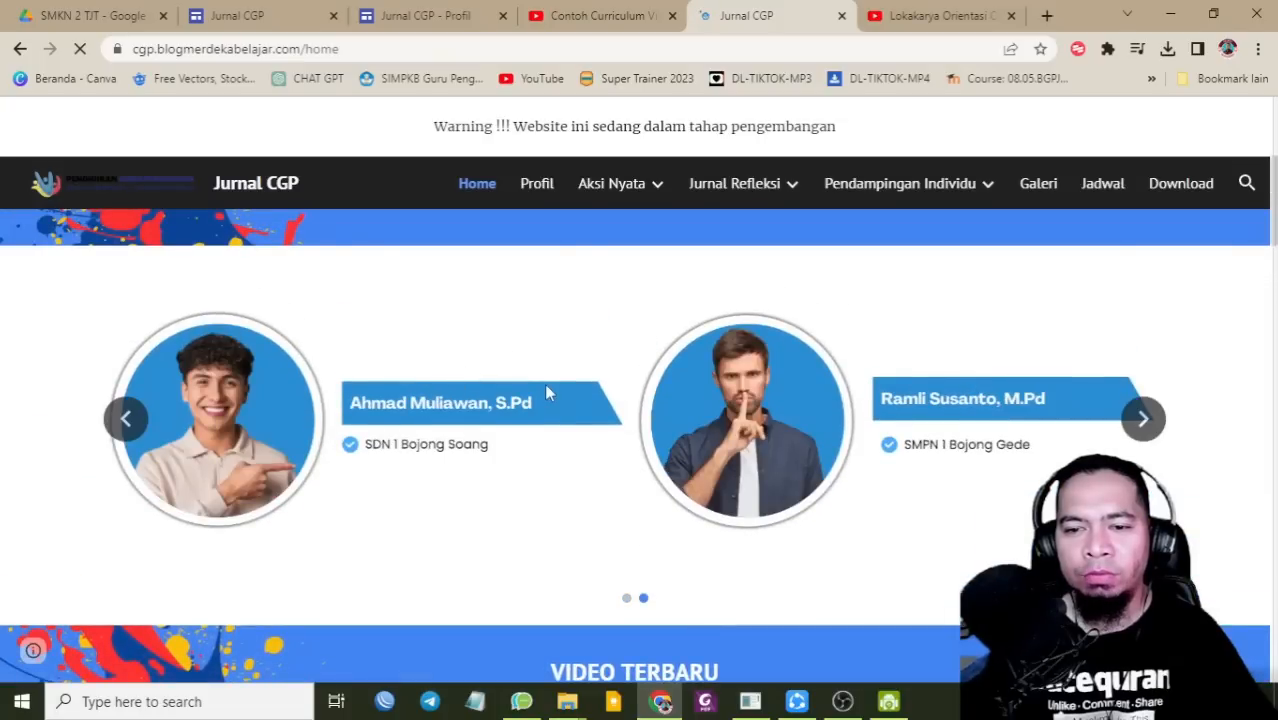
scroll(546, 392, "down", 2)
scroll(546, 392, "up", 2)
scroll(546, 392, "down", 5)
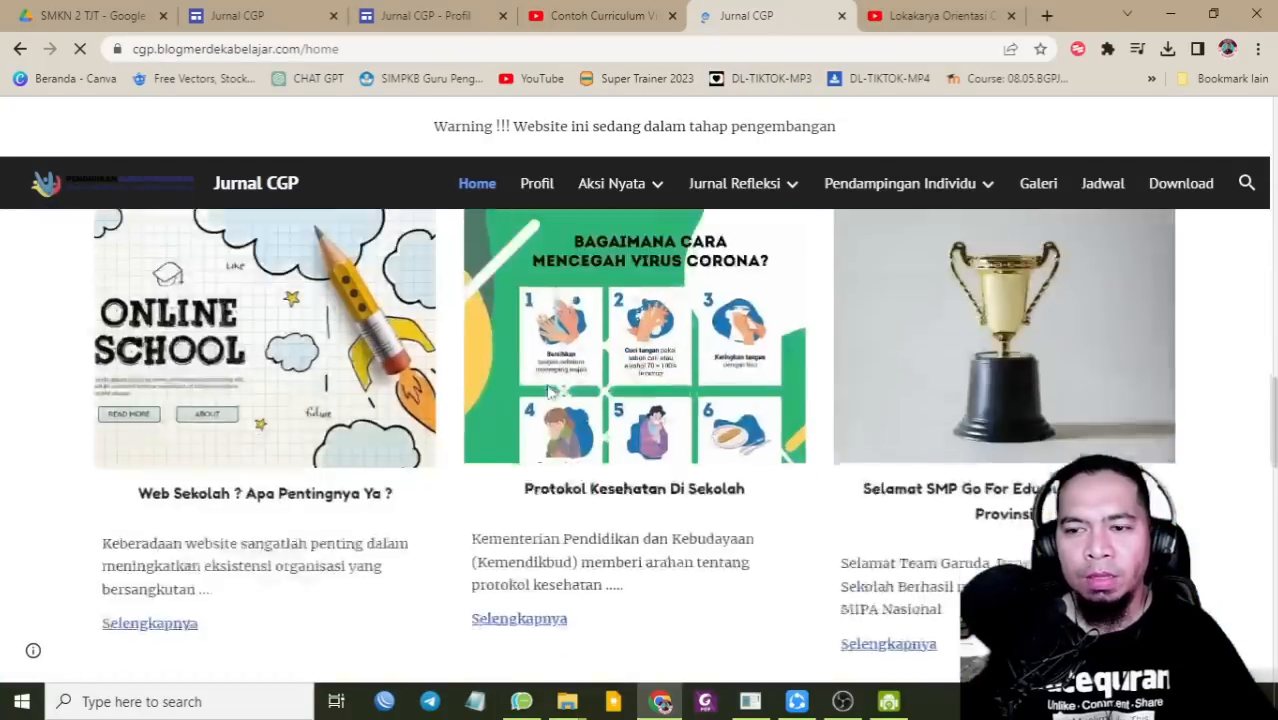
scroll(530, 390, "down", 1)
scroll(457, 380, "up", 2)
scroll(424, 380, "down", 2)
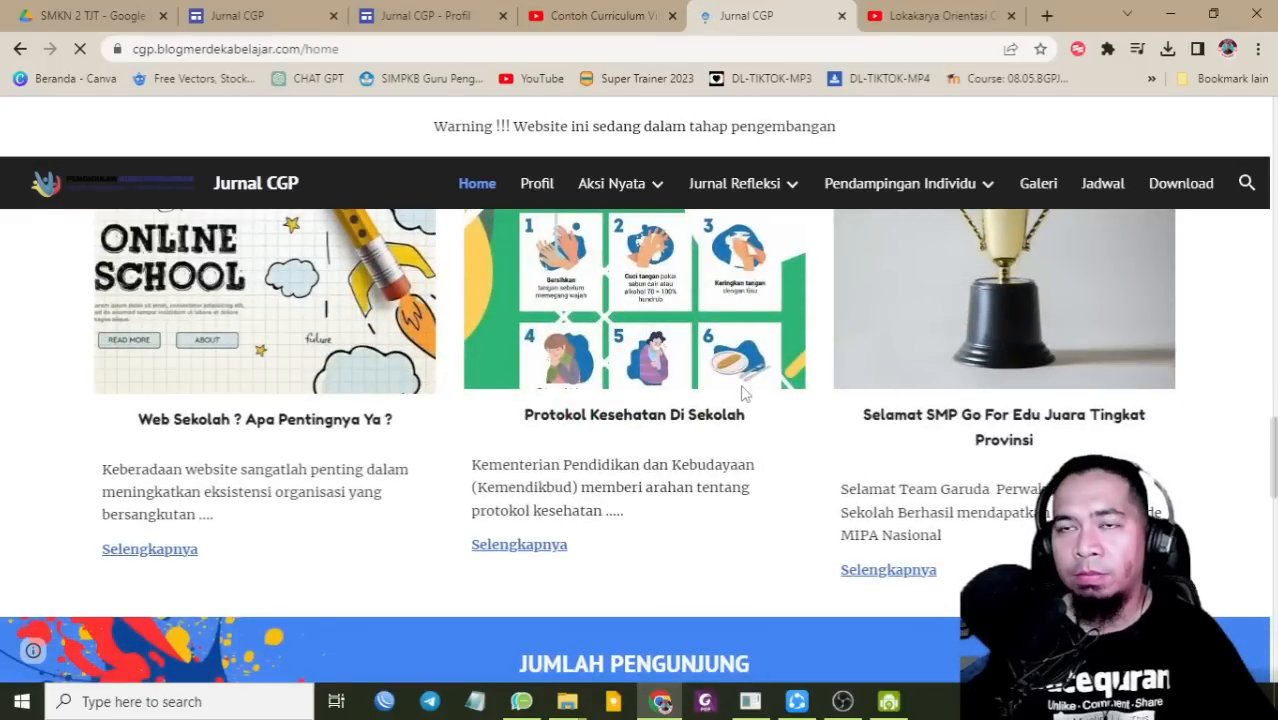
scroll(742, 393, "down", 3)
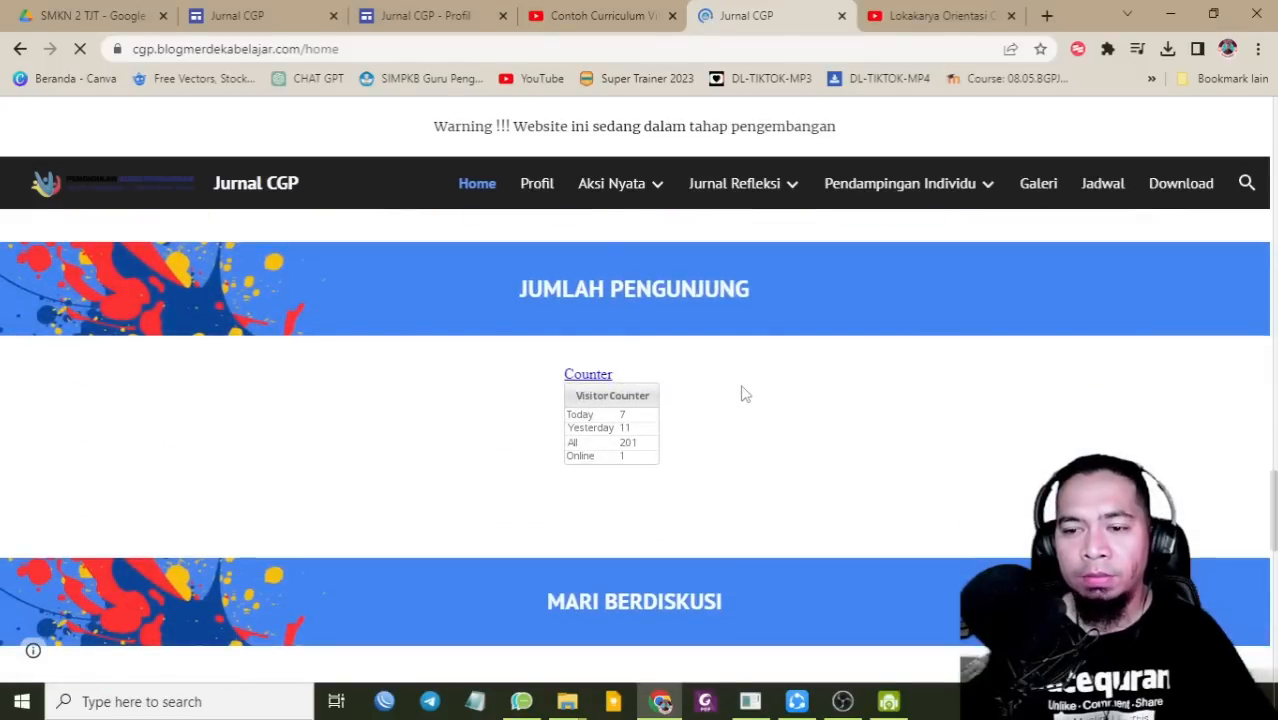
scroll(737, 450, "down", 3)
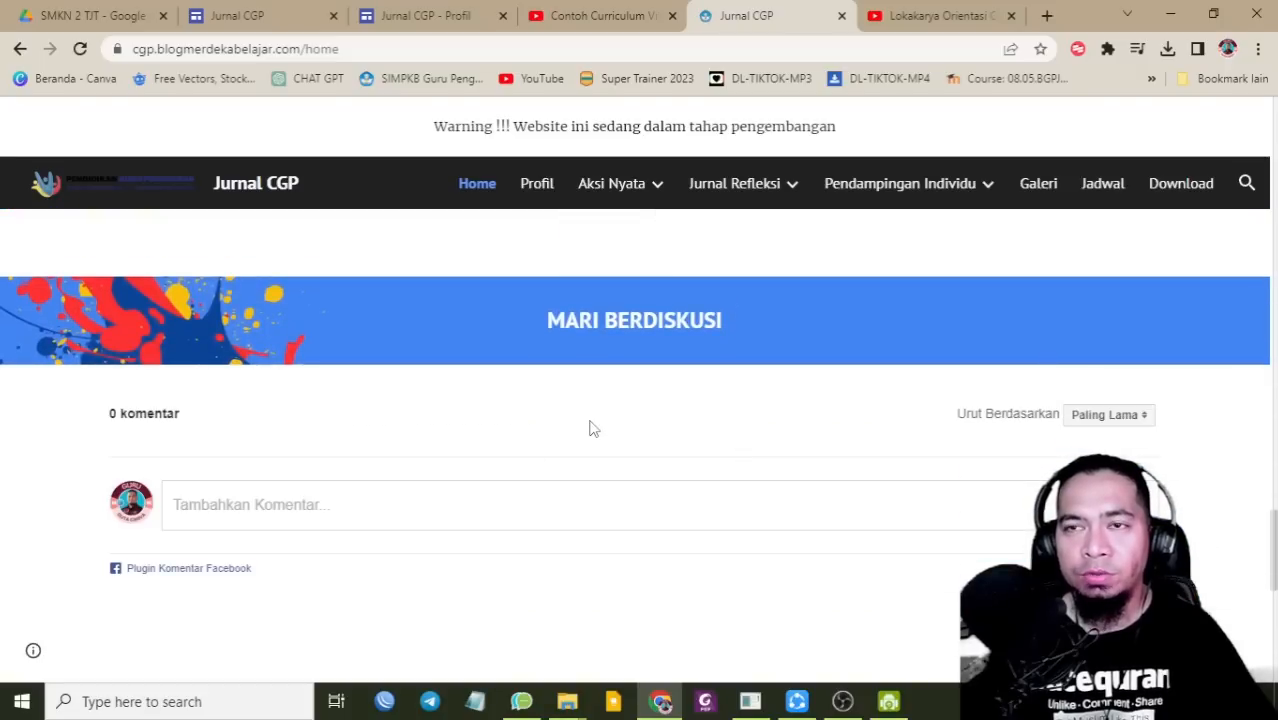
Step: Browse the example Profil page's biography, teaching history, trainer badges, organisations and flyer video
mouse_move(619, 198)
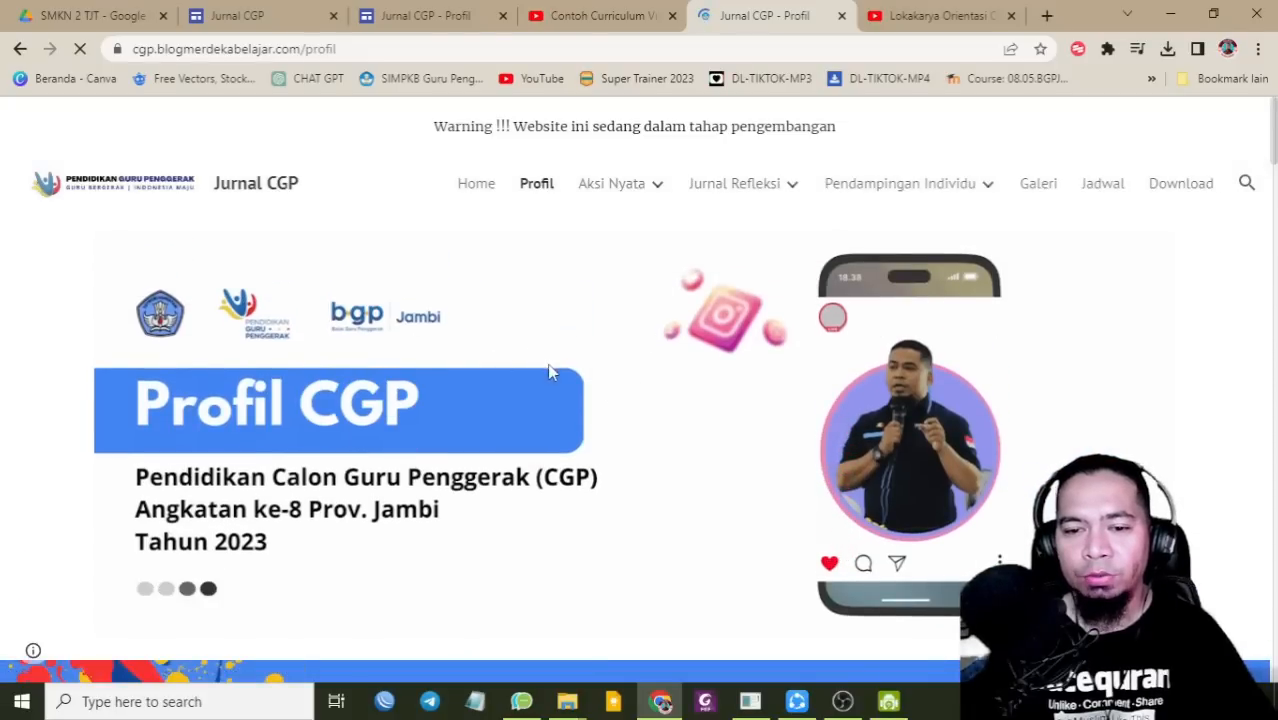
scroll(556, 367, "down", 3)
scroll(558, 377, "down", 9)
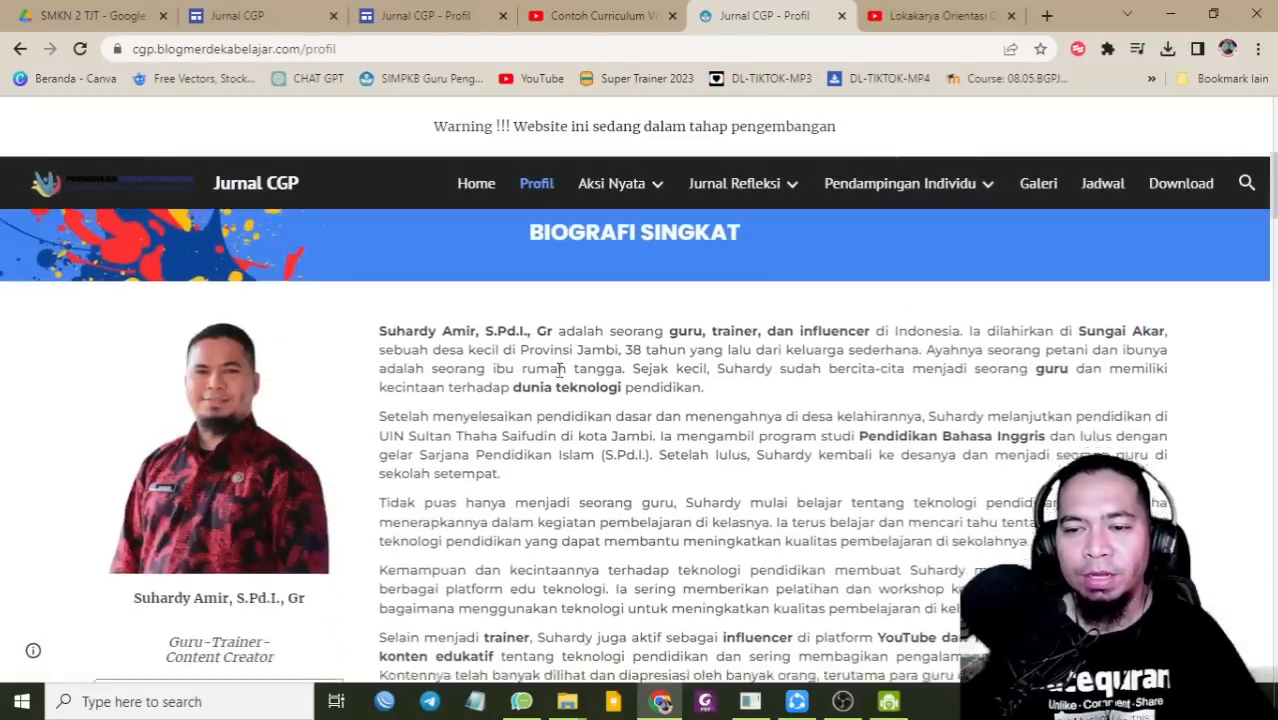
scroll(559, 371, "down", 10)
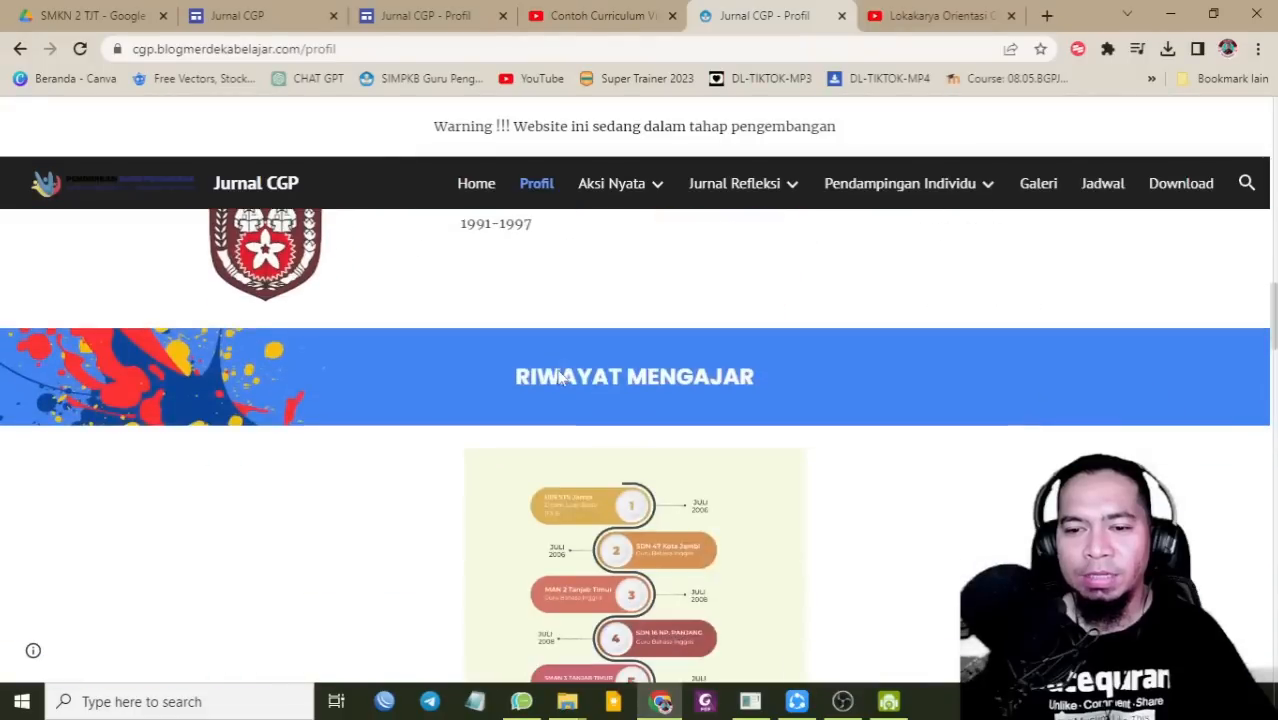
scroll(560, 377, "down", 2)
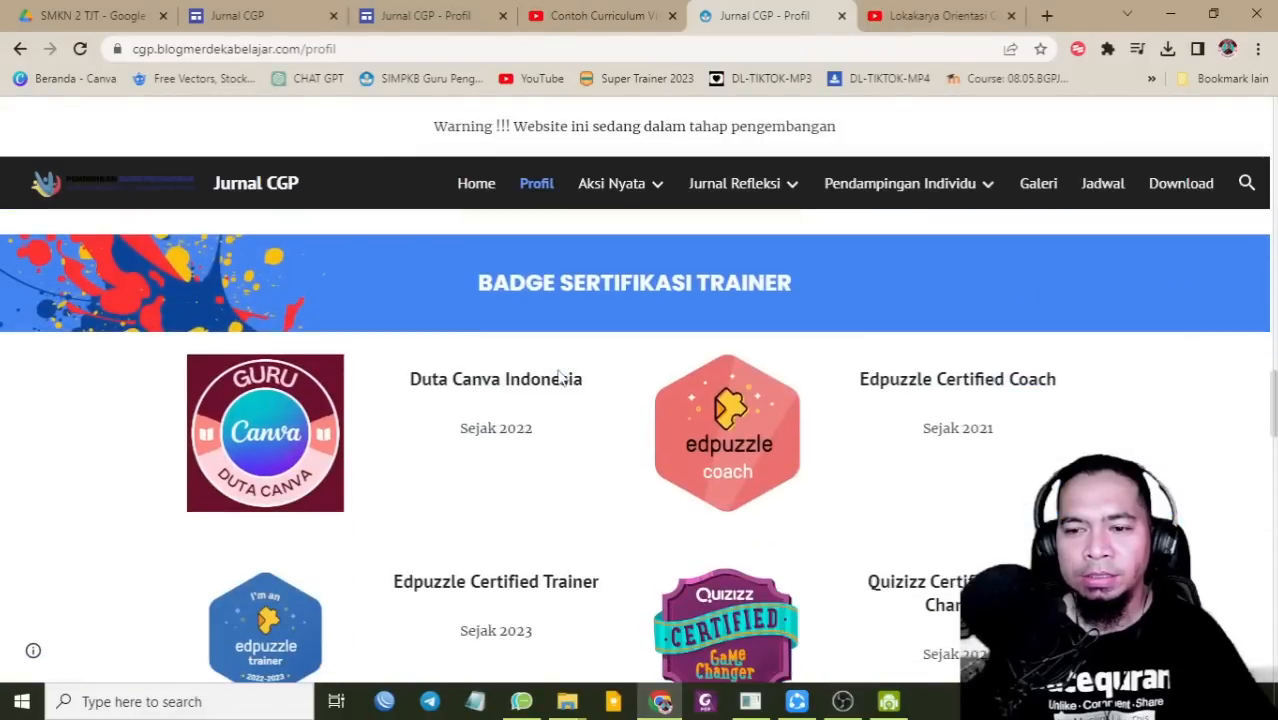
scroll(560, 378, "down", 8)
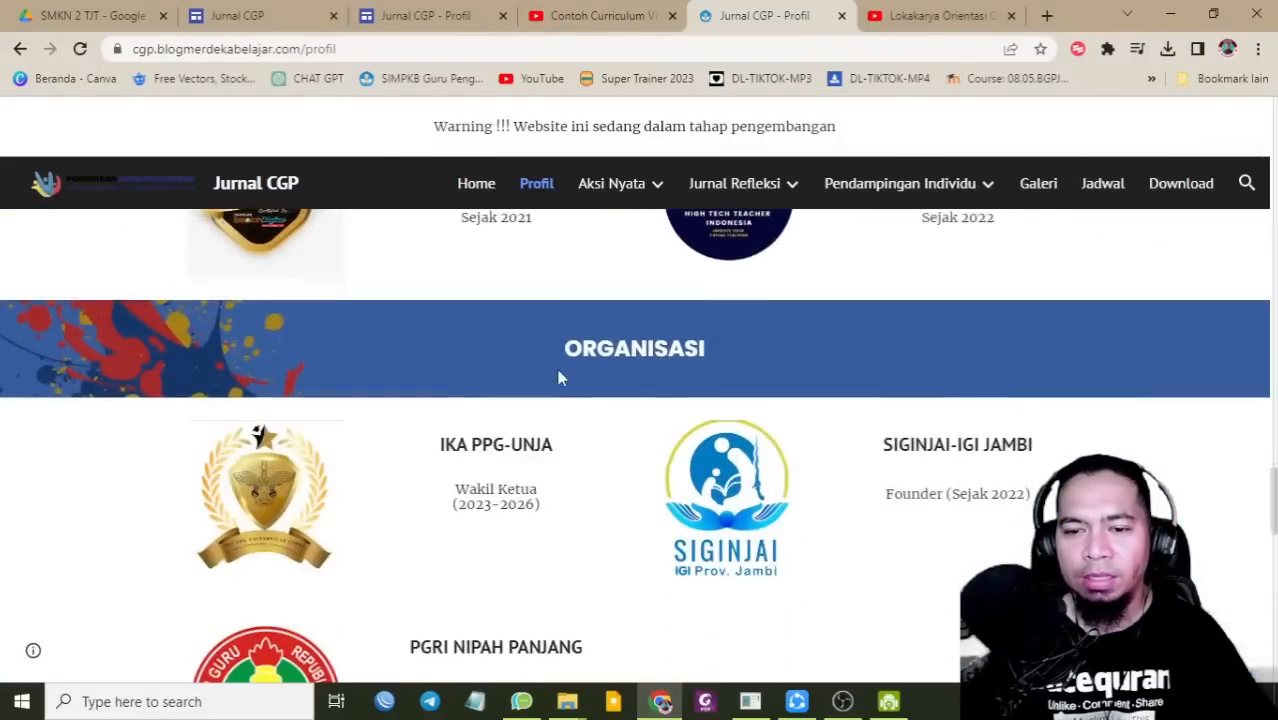
scroll(559, 378, "down", 8)
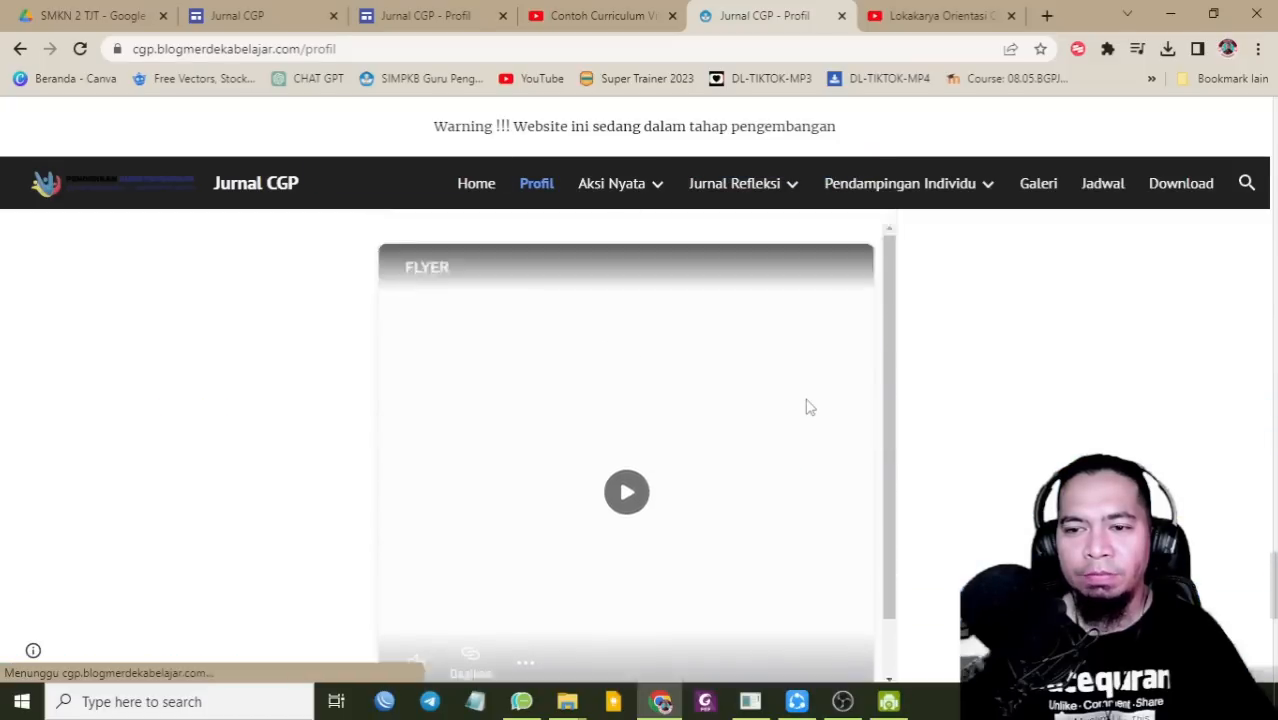
scroll(727, 401, "up", 10)
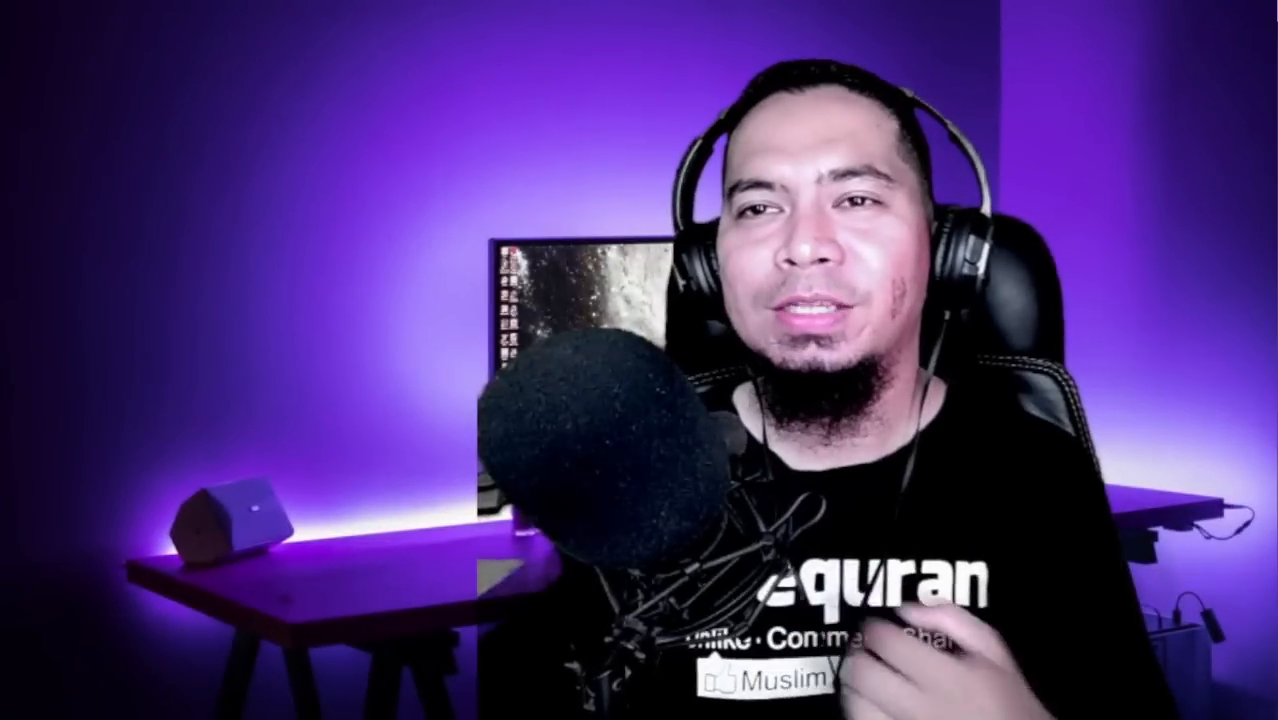